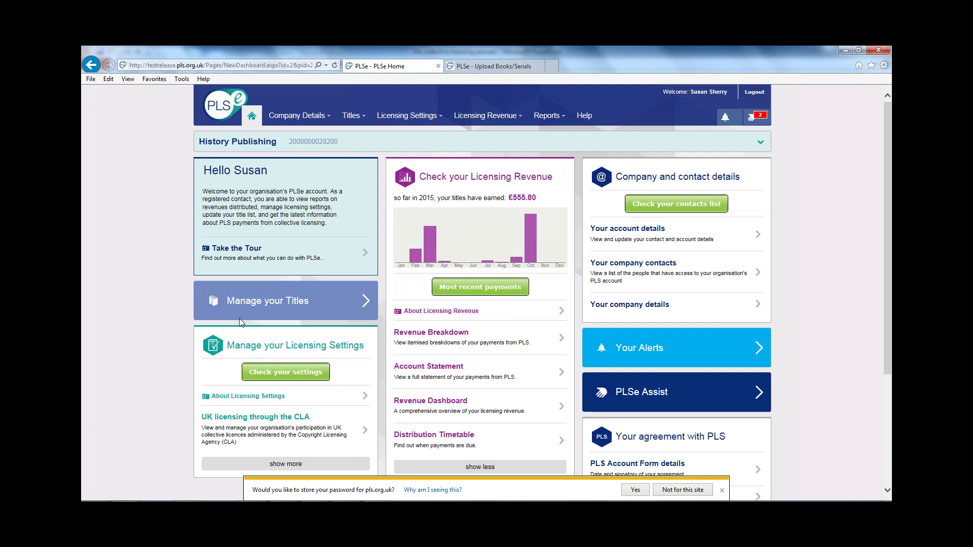
# Expand and collapse the dashboard sections for managing titles, checking licensing revenue and managing licensing settings.
pyautogui.click(261, 305)
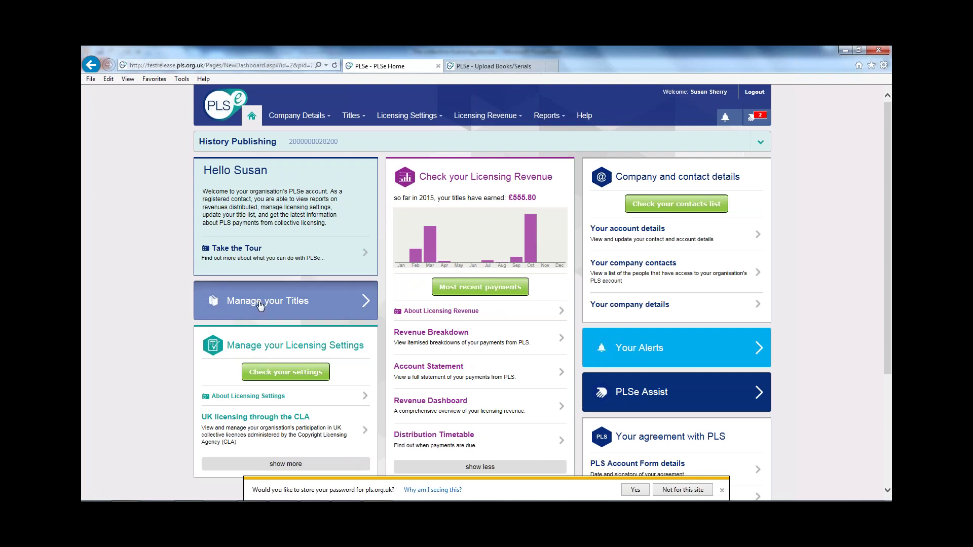
pyautogui.click(335, 297)
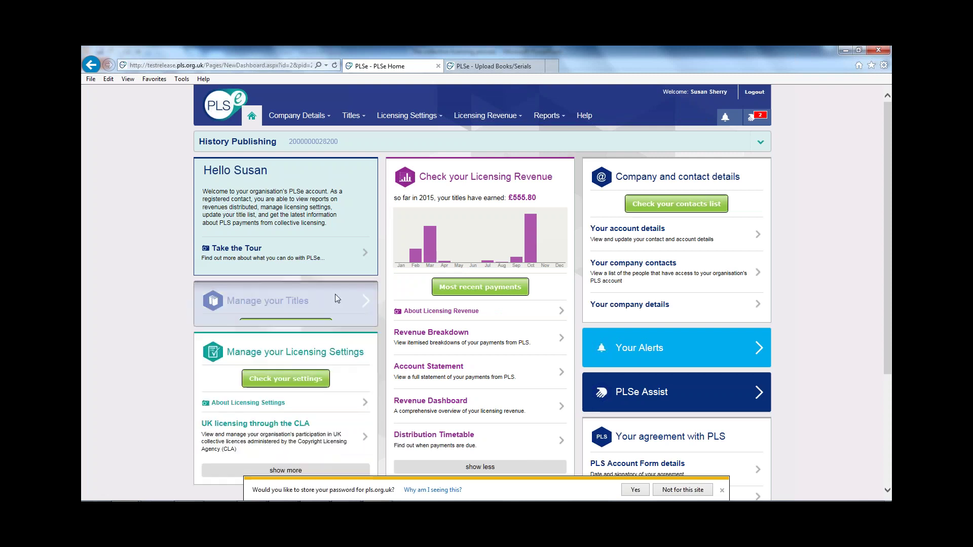
pyautogui.click(471, 177)
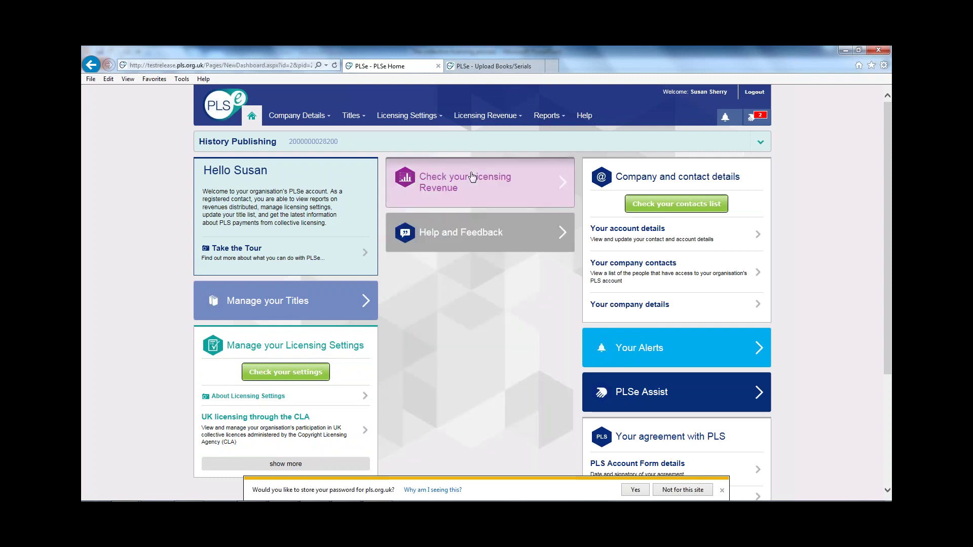
pyautogui.click(469, 178)
pyautogui.click(303, 345)
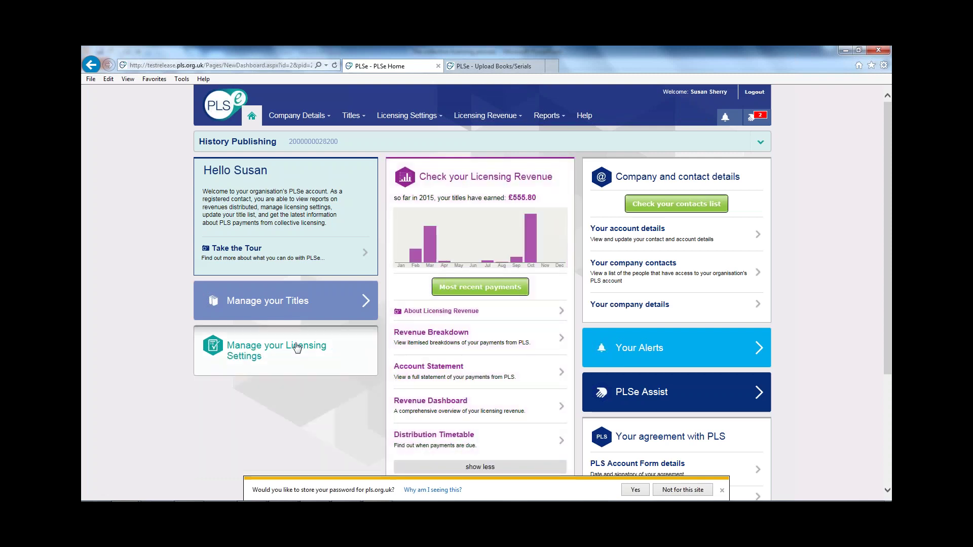
pyautogui.click(294, 348)
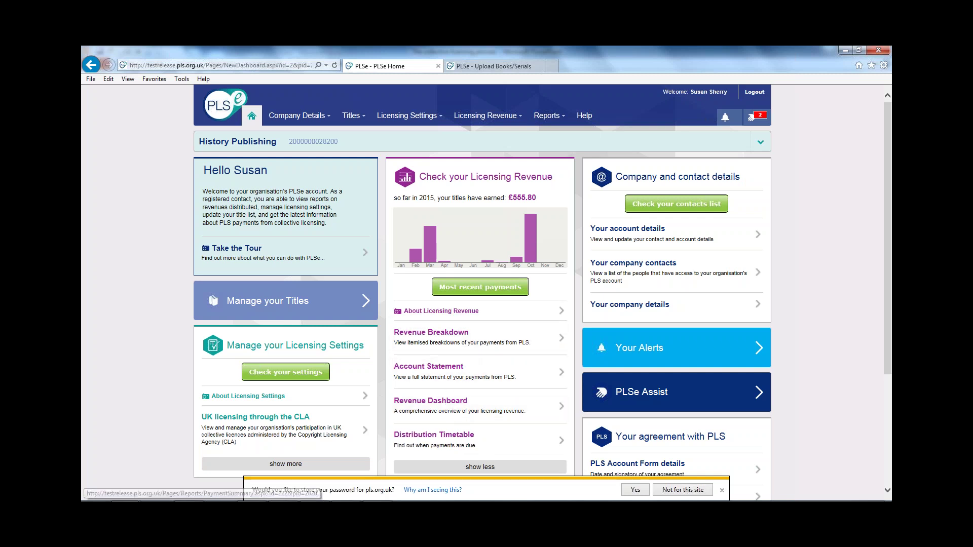
pyautogui.moveTo(362, 120)
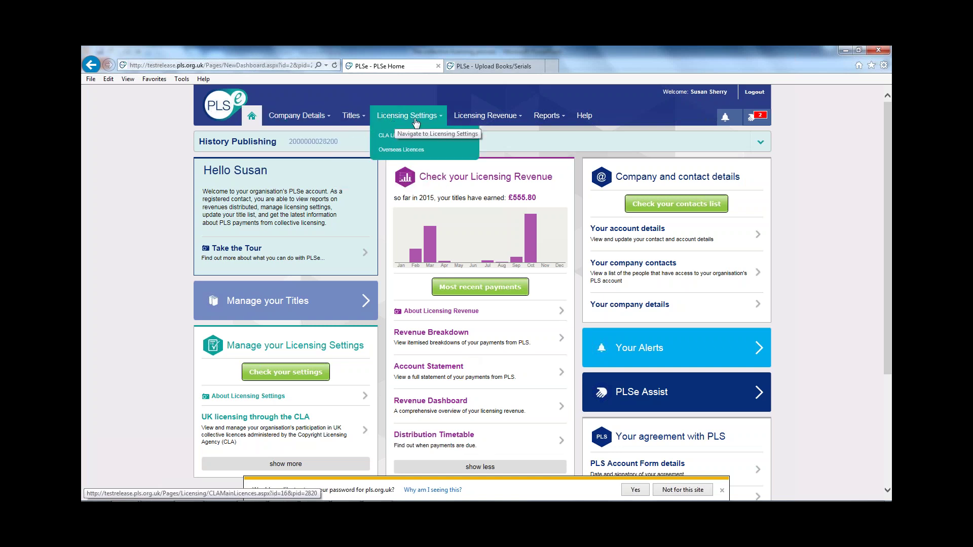
pyautogui.moveTo(462, 118)
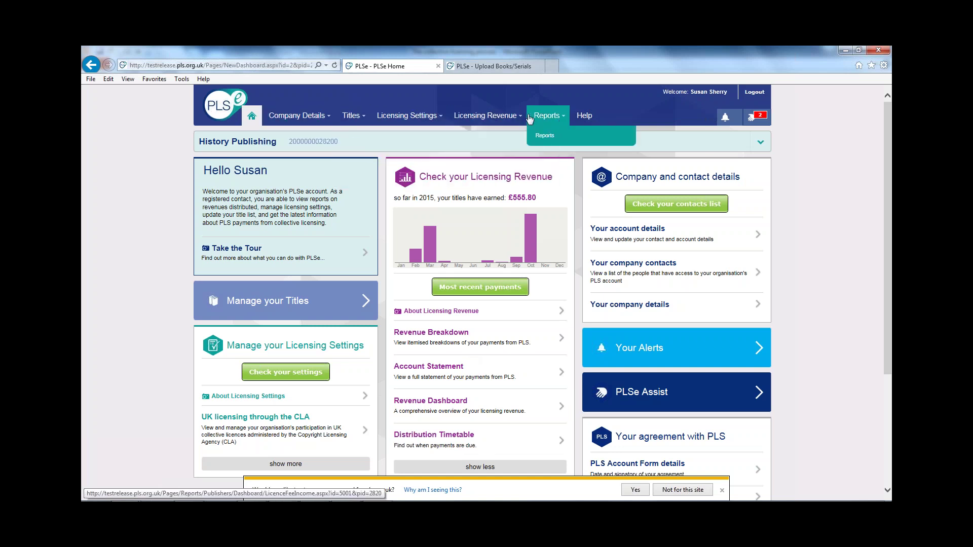
pyautogui.moveTo(428, 124)
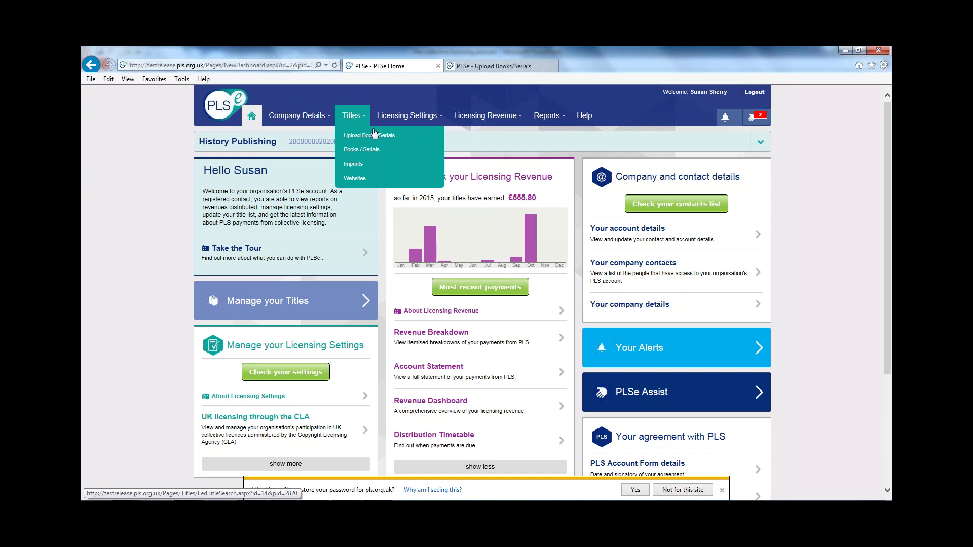
# Take the PLSe tour from the welcome slide through to the Licensing Revenue slide and close it.
pyautogui.click(230, 257)
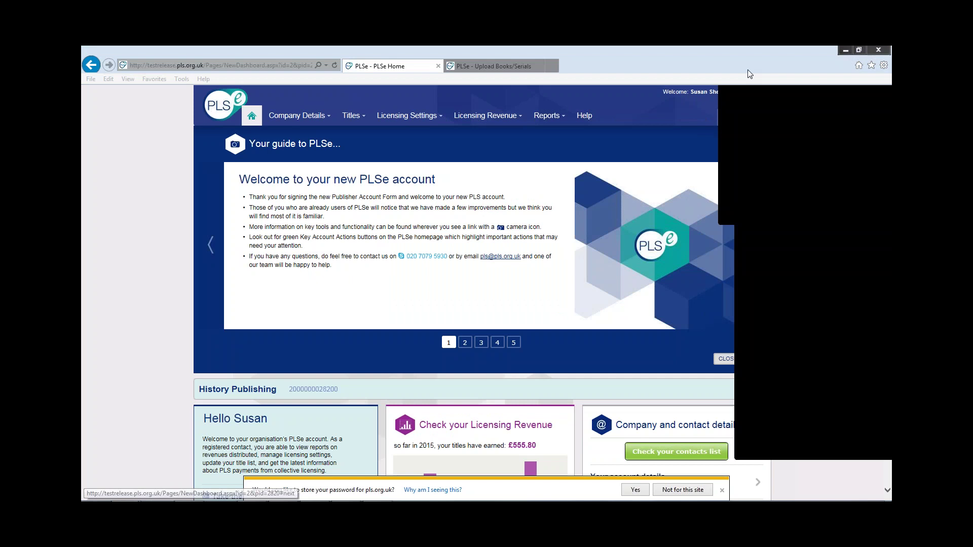
pyautogui.click(754, 244)
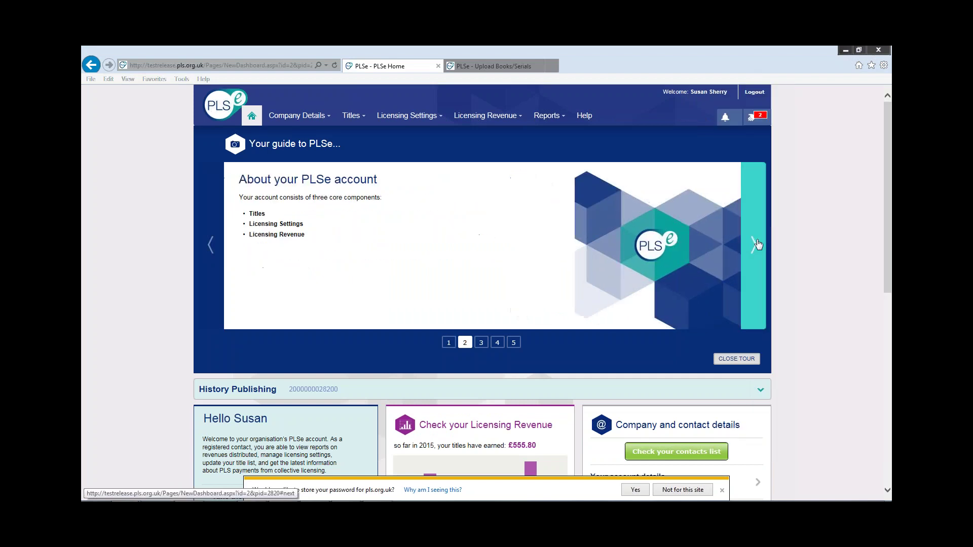
pyautogui.click(756, 245)
pyautogui.click(756, 245)
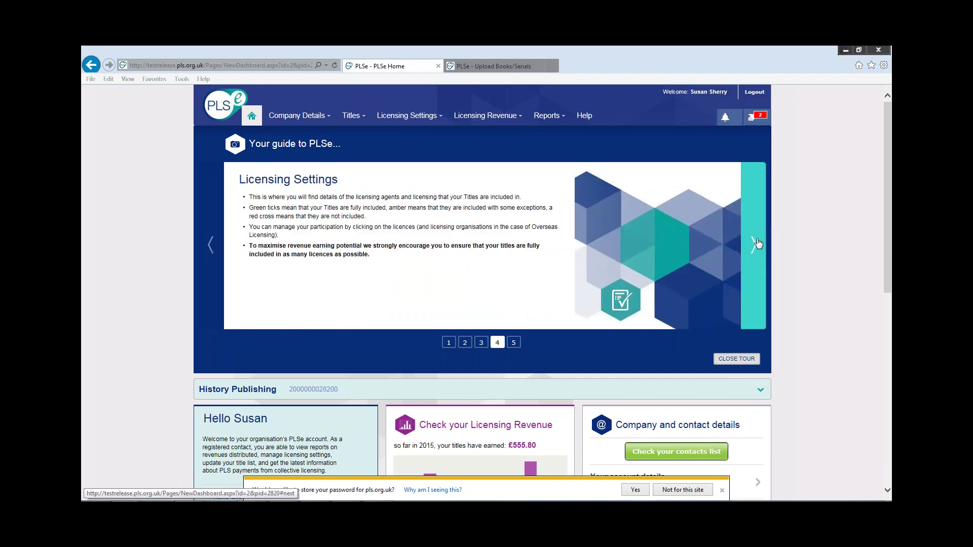
pyautogui.click(758, 245)
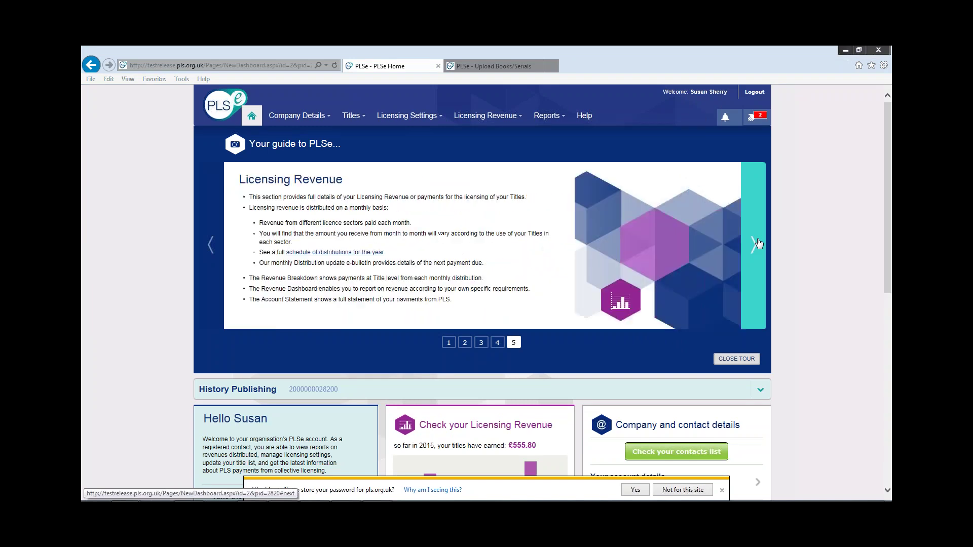
pyautogui.click(743, 359)
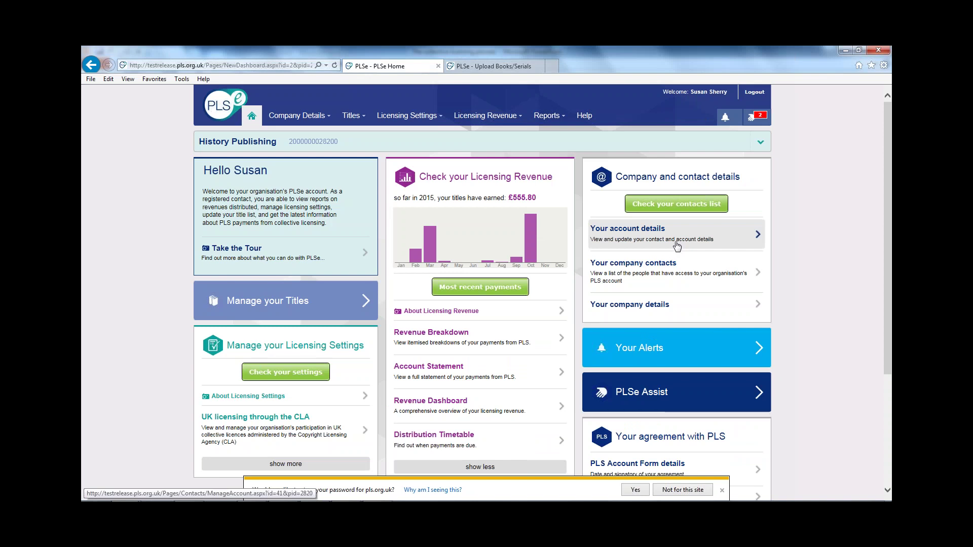
# Review your account details, including the password change form without changing anything, the Additional Details and the User Information.
pyautogui.click(624, 236)
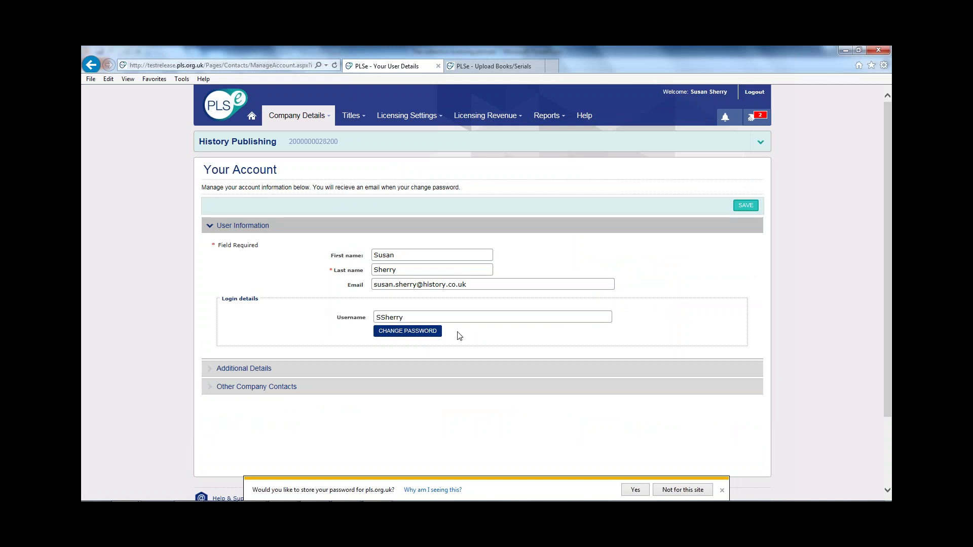
pyautogui.click(410, 334)
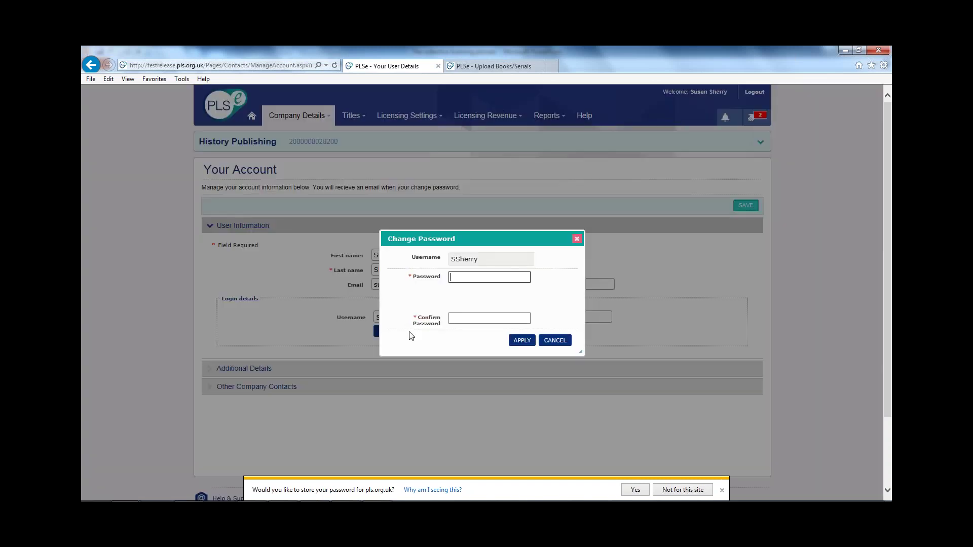
pyautogui.click(548, 341)
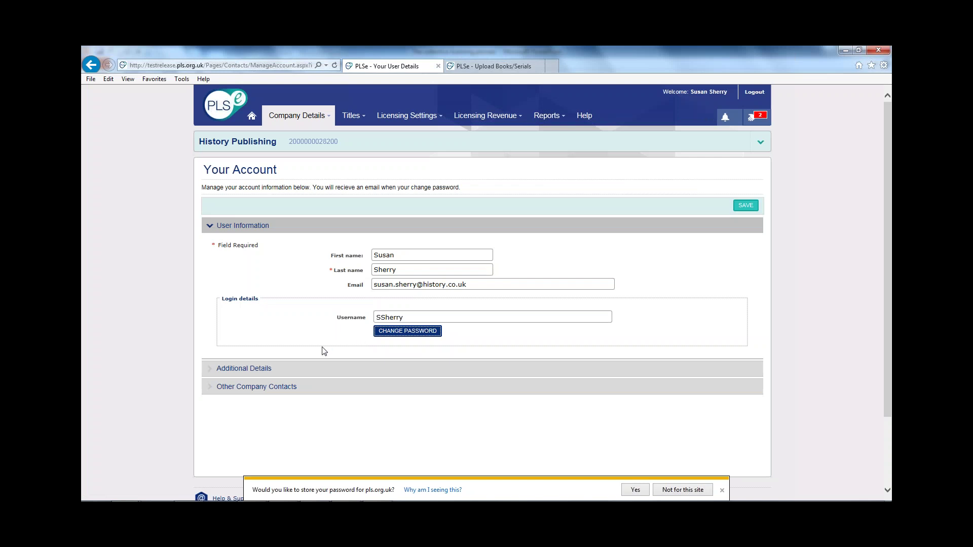
pyautogui.click(274, 373)
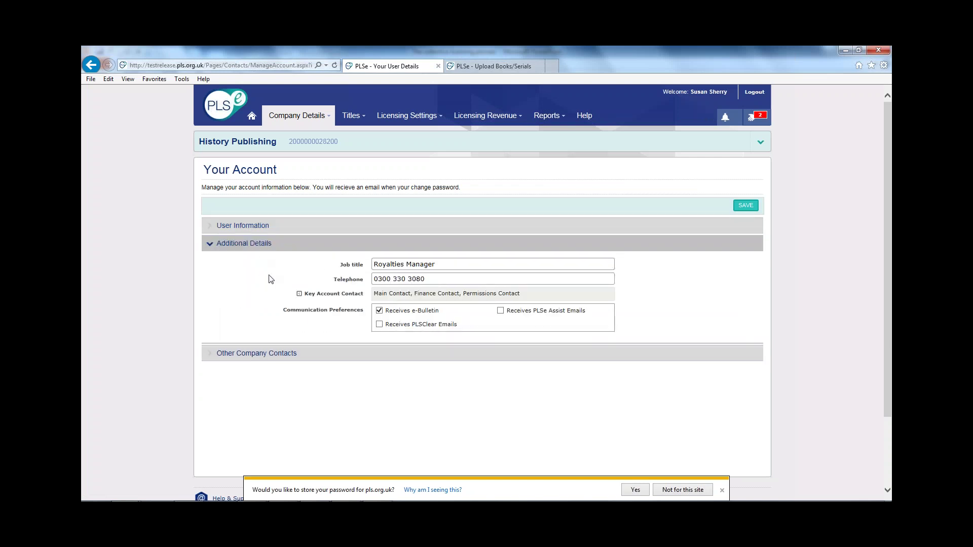
pyautogui.click(275, 226)
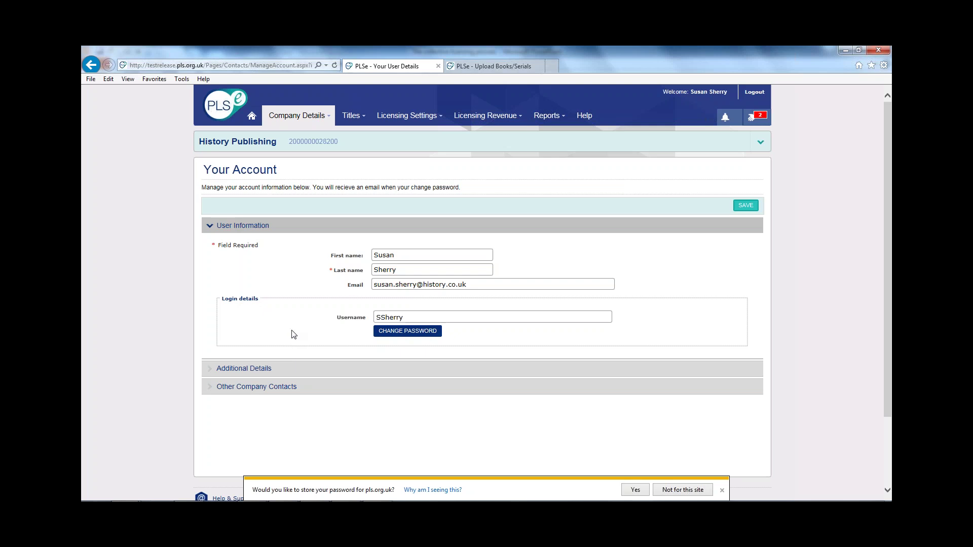
# Open the Company Details page to review the organisation's general details and publishing sectors.
pyautogui.moveTo(314, 117)
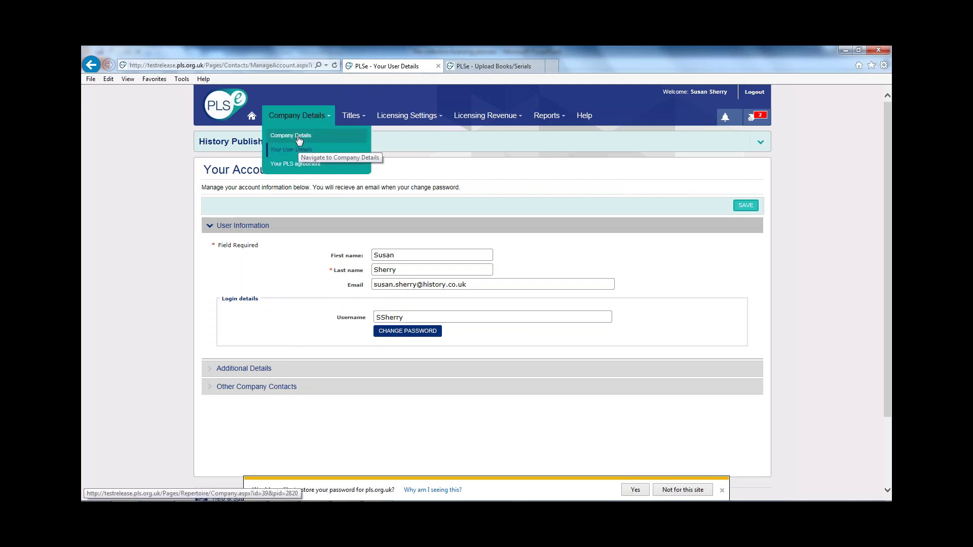
pyautogui.click(299, 138)
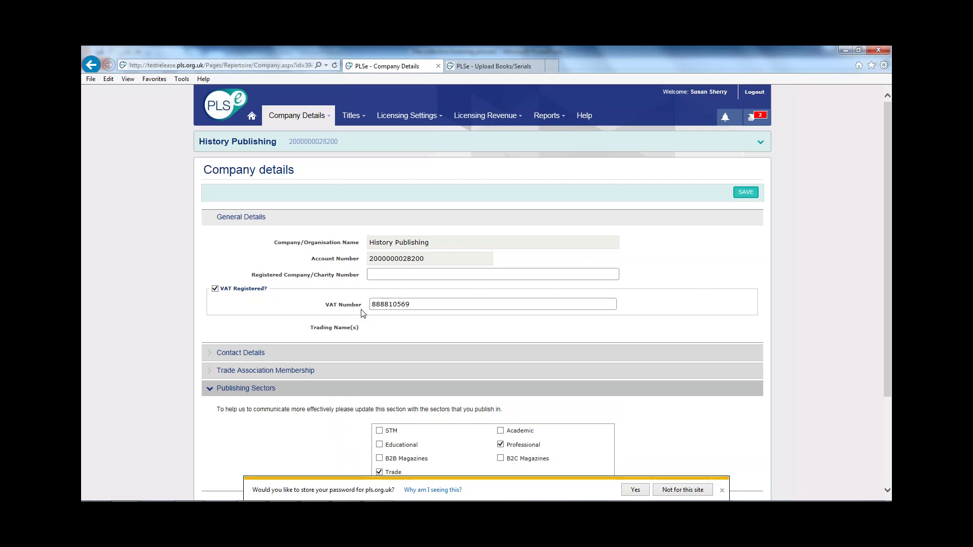
pyautogui.moveTo(416, 130)
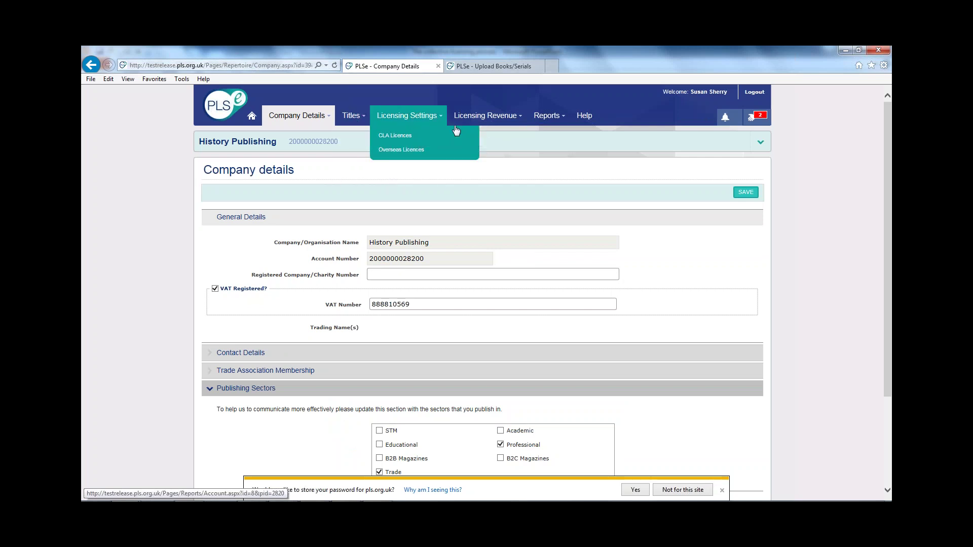
pyautogui.moveTo(472, 121)
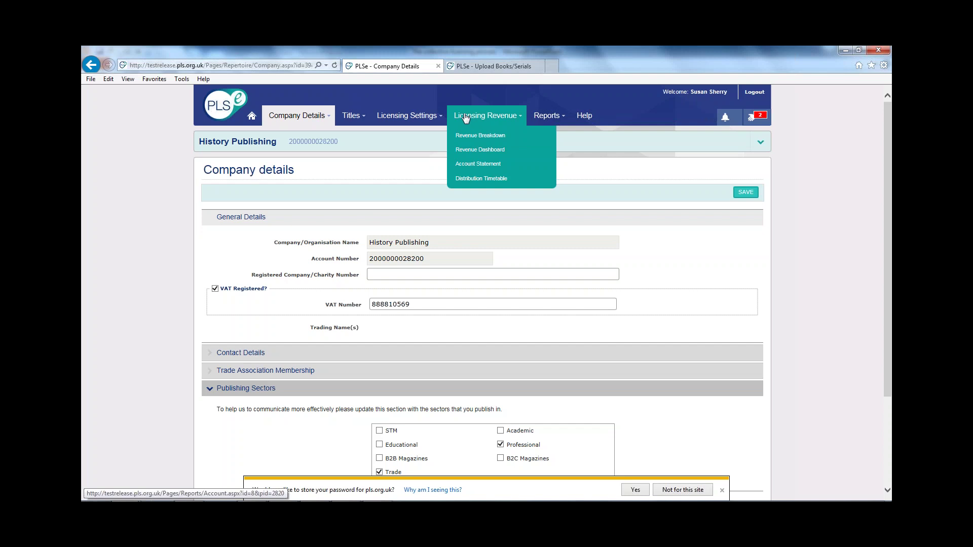
# View the Books / Serials title list and the organisation's Websites list.
pyautogui.moveTo(352, 116)
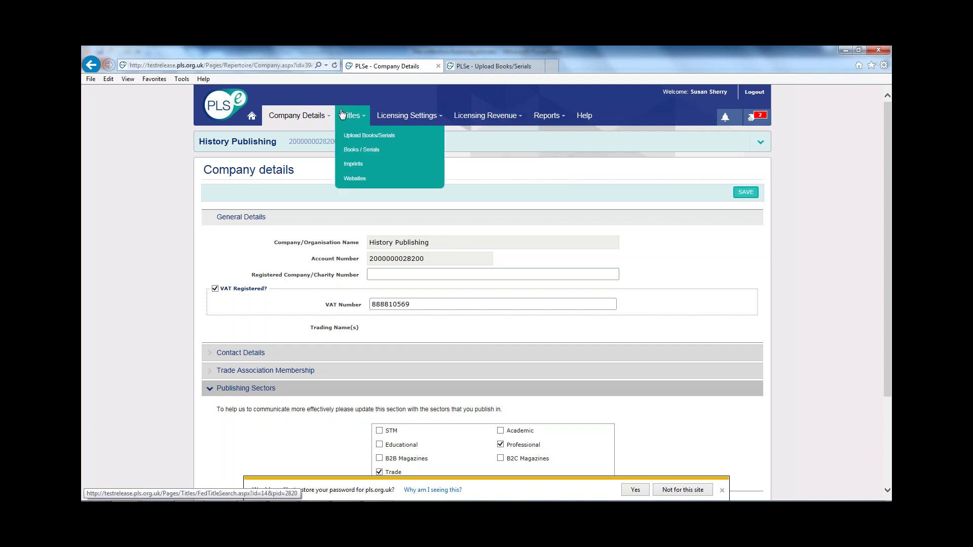
pyautogui.click(353, 150)
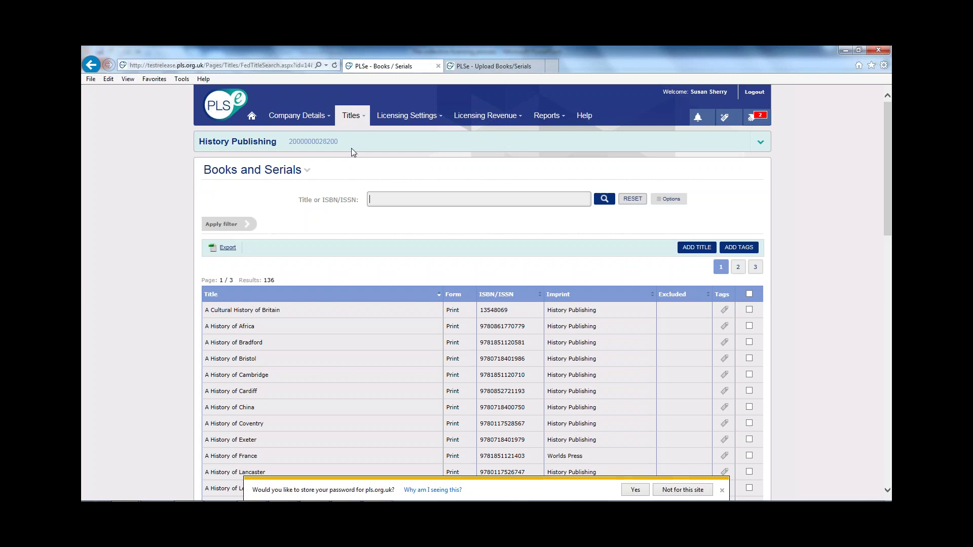
pyautogui.click(350, 116)
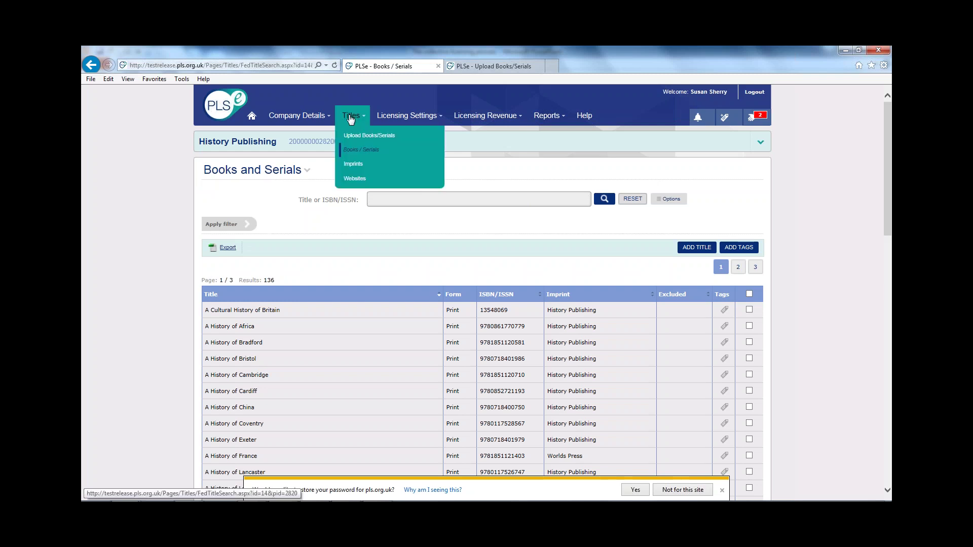
pyautogui.click(355, 180)
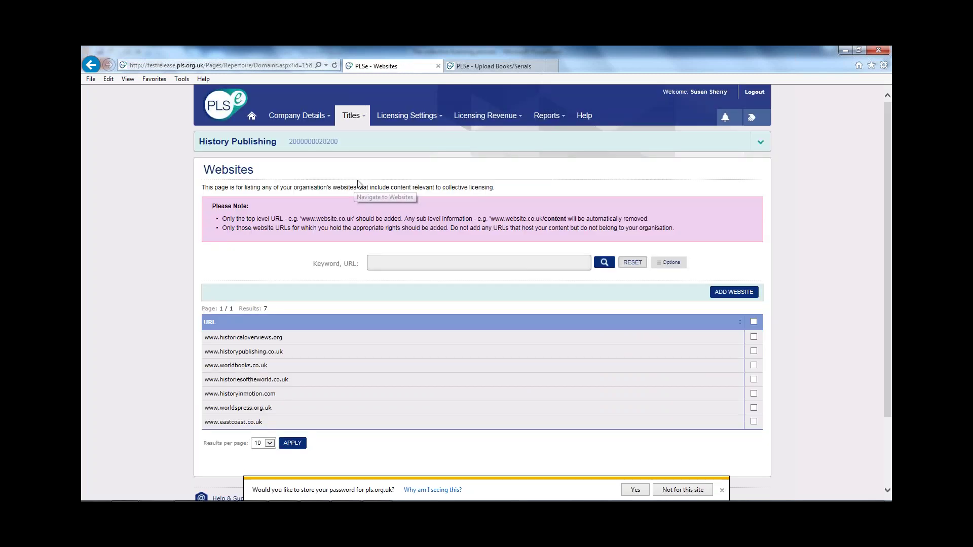
# Open a blank new title entry in Books / Serials and examine its Imprint and Publication type choices without selecting any.
pyautogui.moveTo(350, 119)
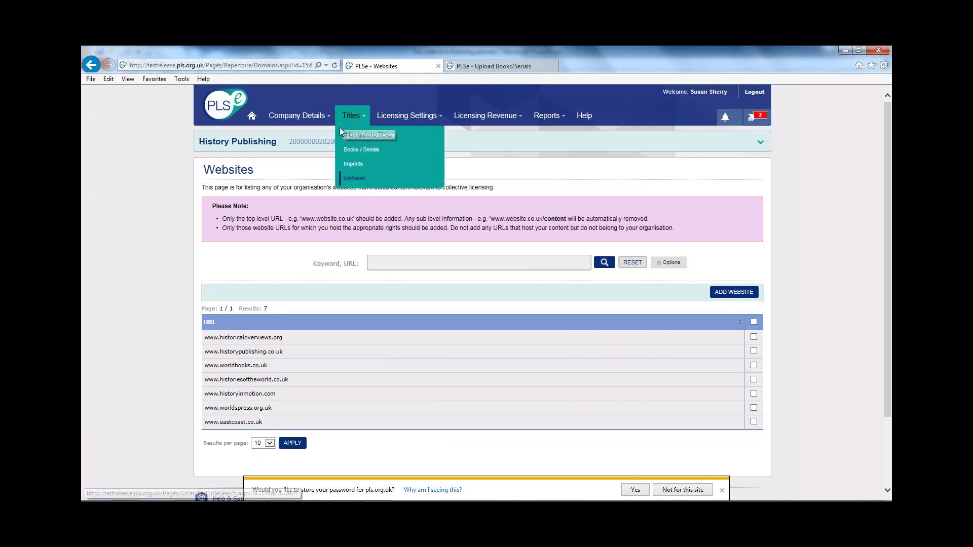
pyautogui.click(350, 155)
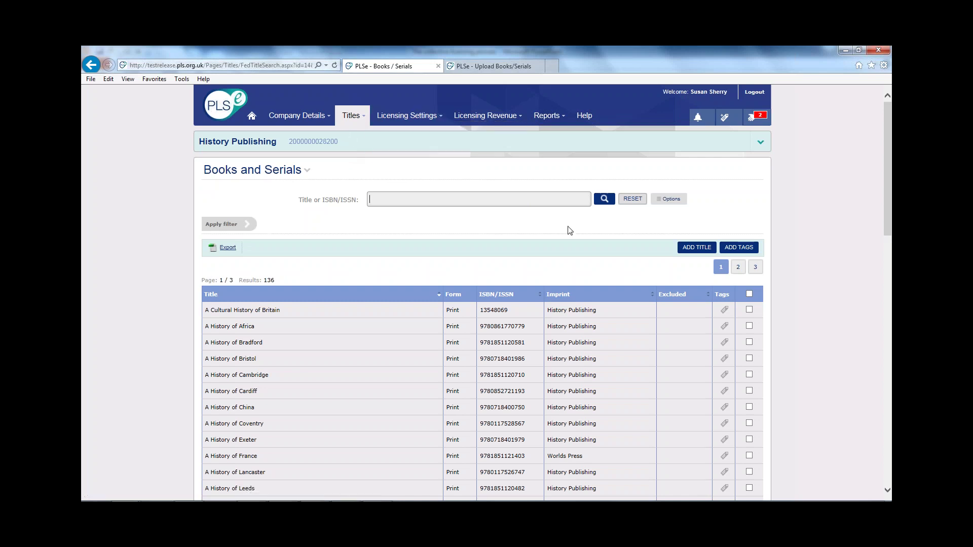
pyautogui.click(693, 248)
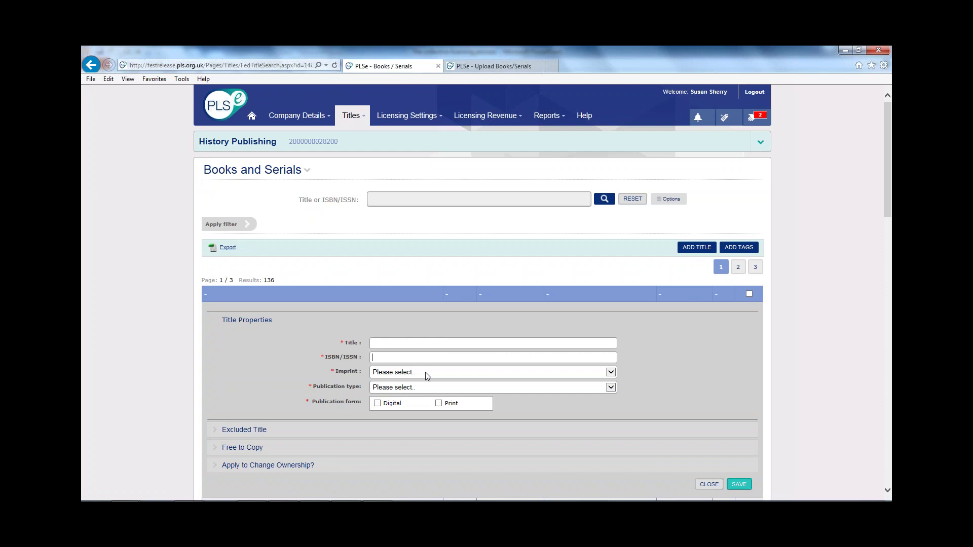
pyautogui.click(425, 375)
pyautogui.click(424, 370)
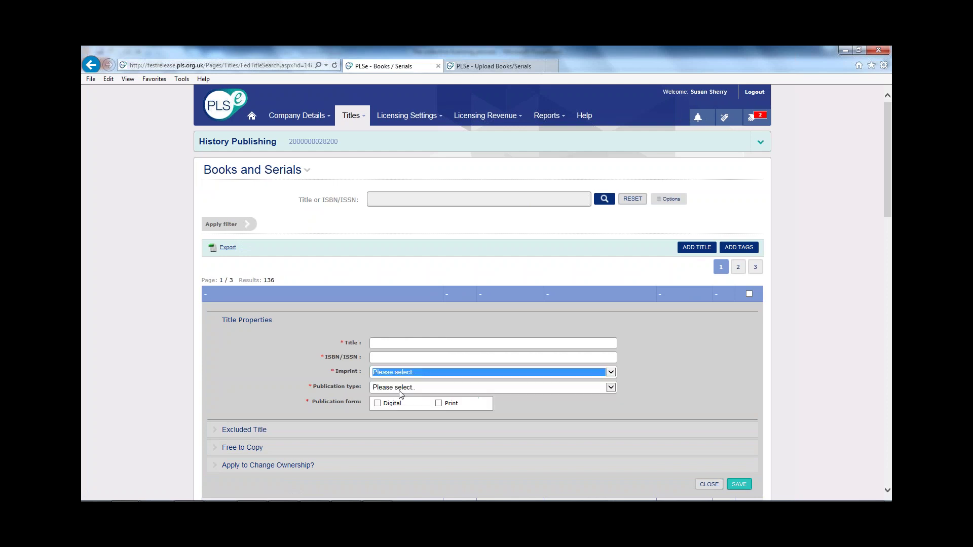
pyautogui.click(401, 390)
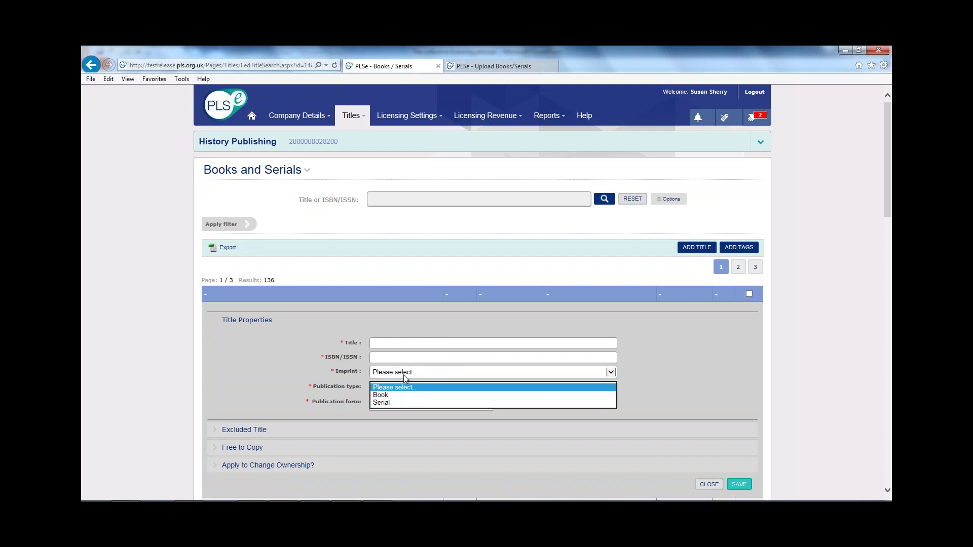
pyautogui.click(405, 378)
pyautogui.click(405, 378)
pyautogui.click(266, 366)
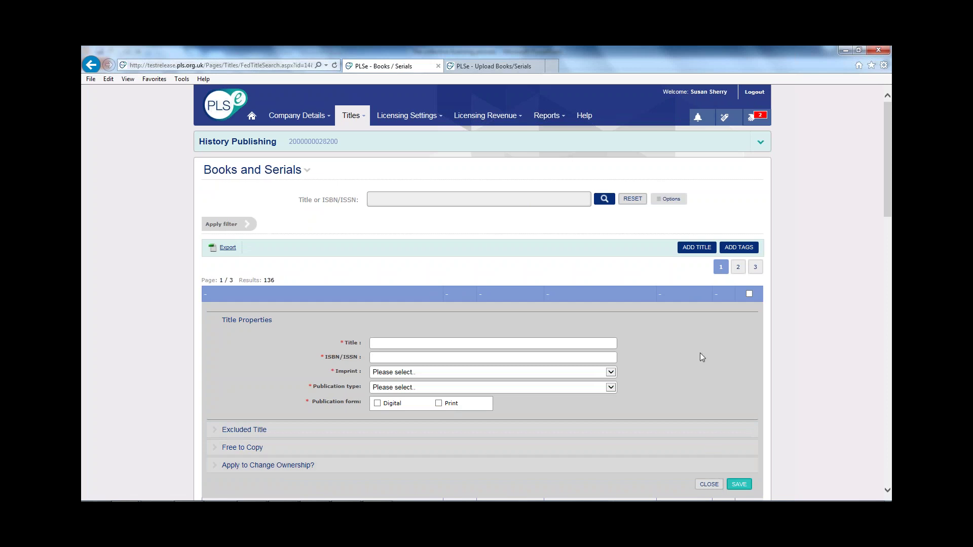
# Open the Upload Books/Serials guide and view the instructions for uploading titles as an ONIX-for-books file.
pyautogui.click(351, 116)
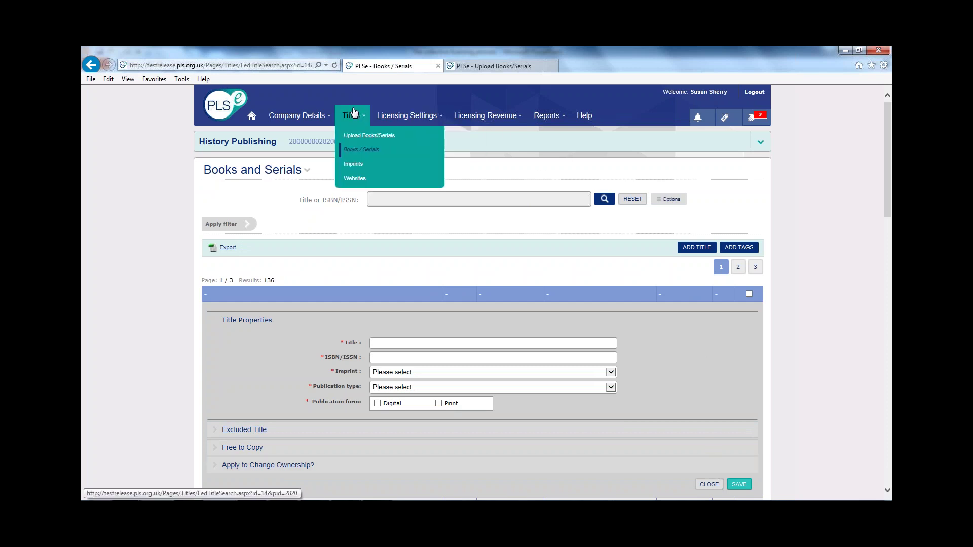
pyautogui.click(359, 137)
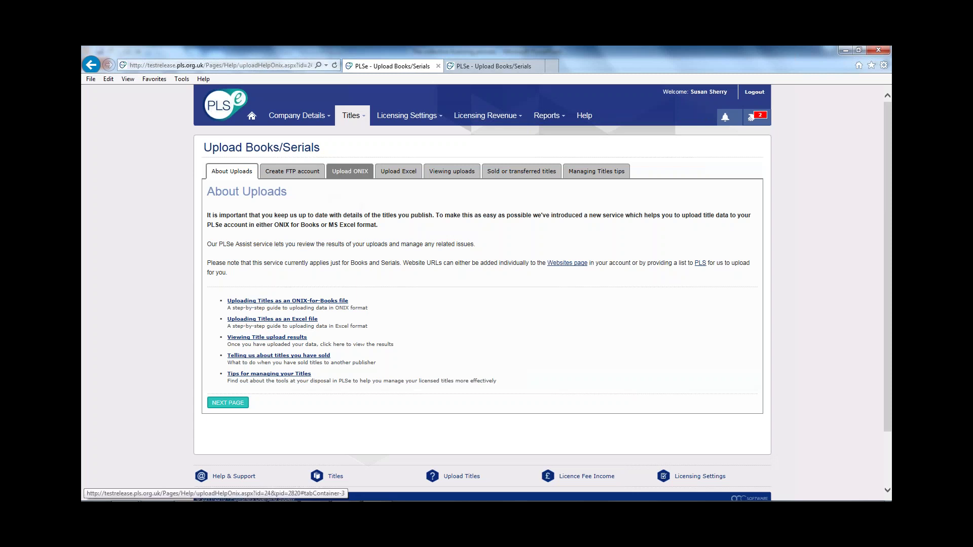
pyautogui.click(349, 171)
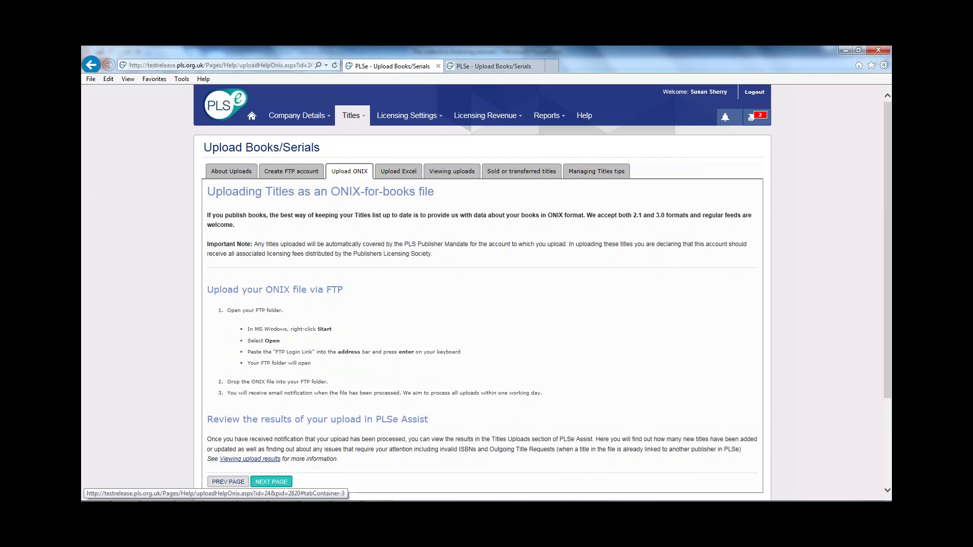
# View the Upload Excel guide, open the Microsoft Excel 2007+ title upload template from it, and return to the ONIX guide.
pyautogui.click(490, 65)
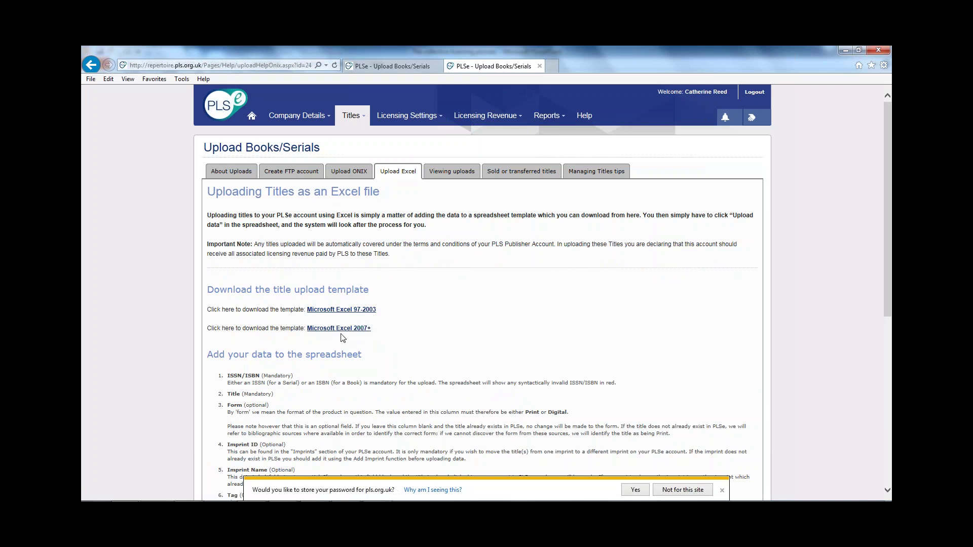
pyautogui.click(342, 330)
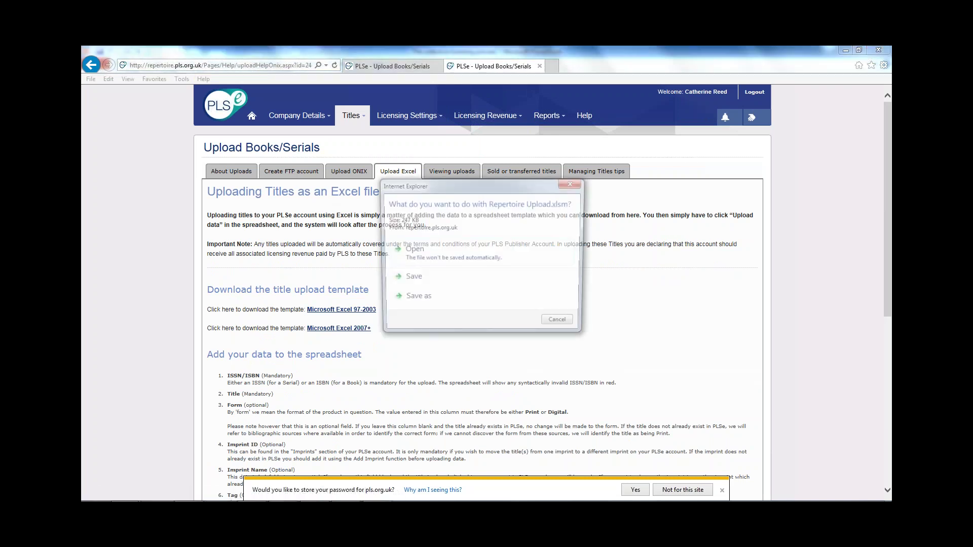
pyautogui.click(437, 253)
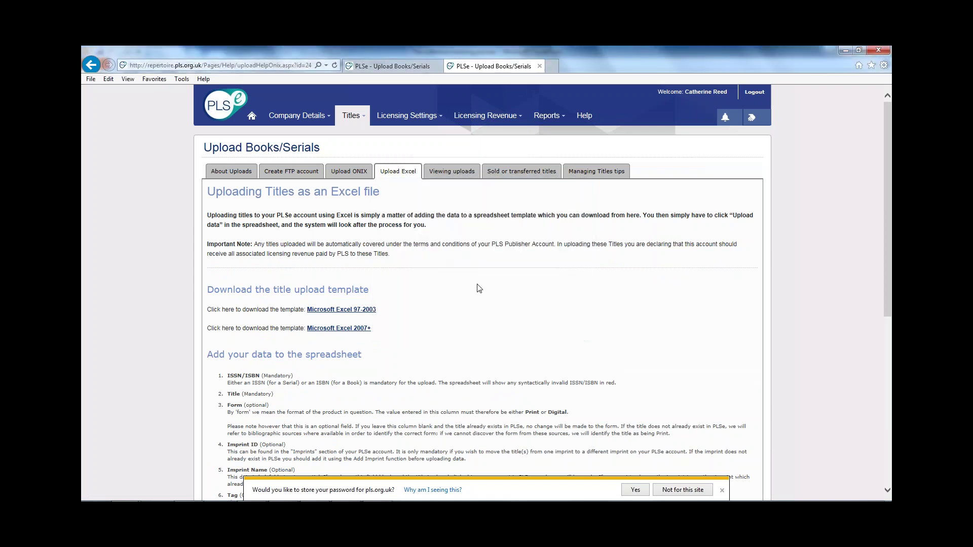
pyautogui.click(537, 328)
pyautogui.click(630, 490)
pyautogui.click(397, 71)
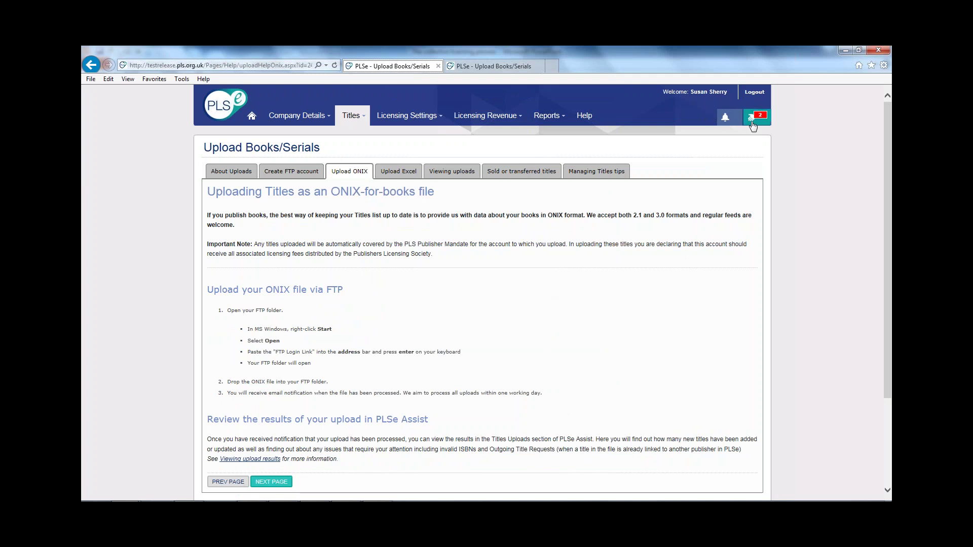
# Open the Books / Serials title list and close the Repertoire Upload workbook without saving it.
pyautogui.moveTo(351, 117)
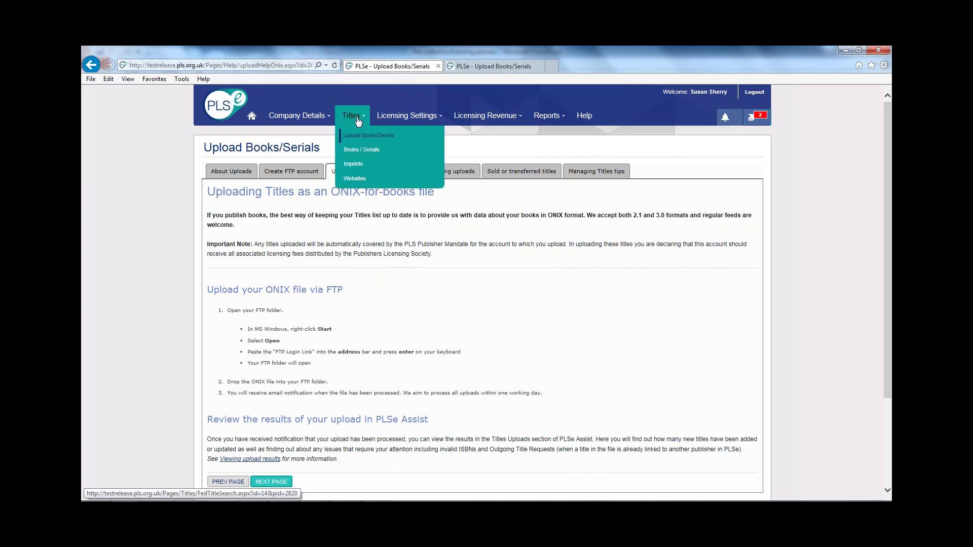
pyautogui.click(355, 152)
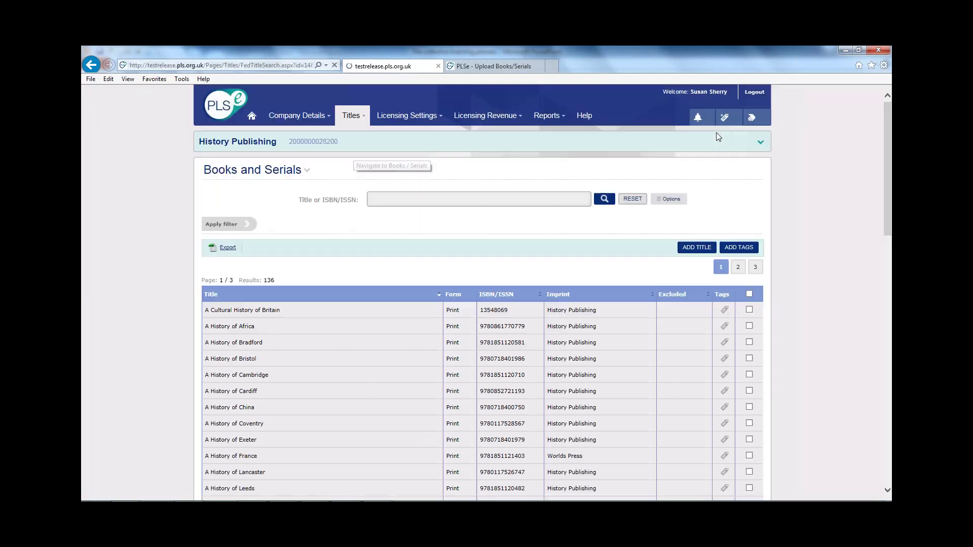
pyautogui.click(751, 122)
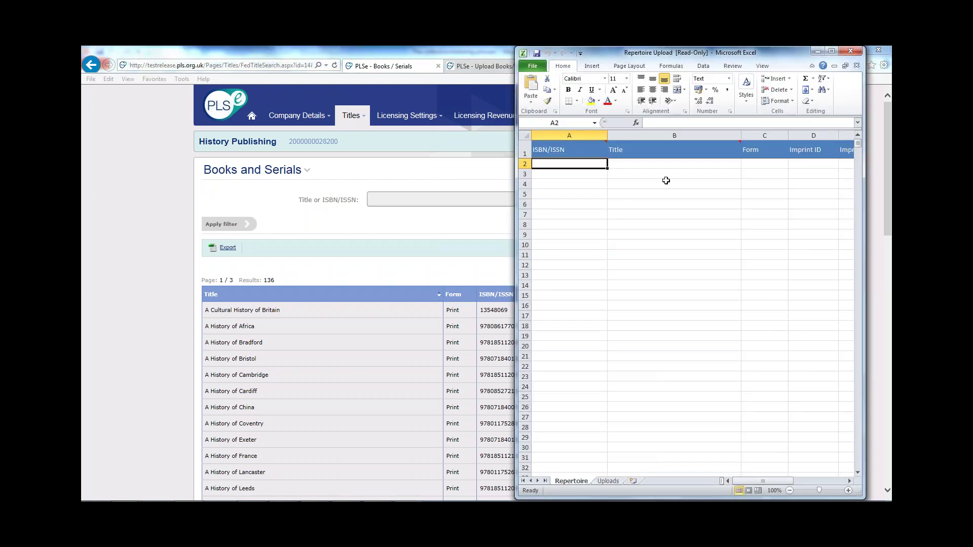
pyautogui.click(849, 52)
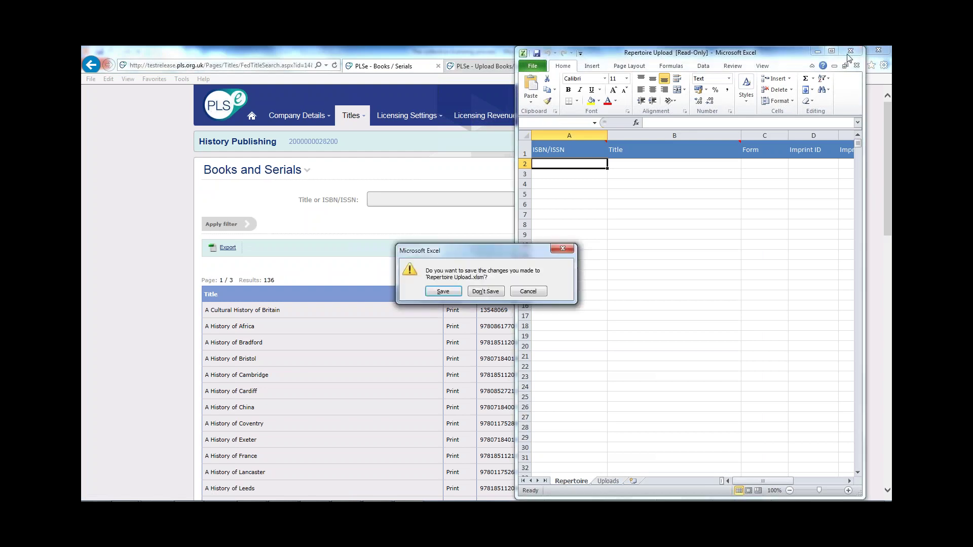
pyautogui.click(482, 291)
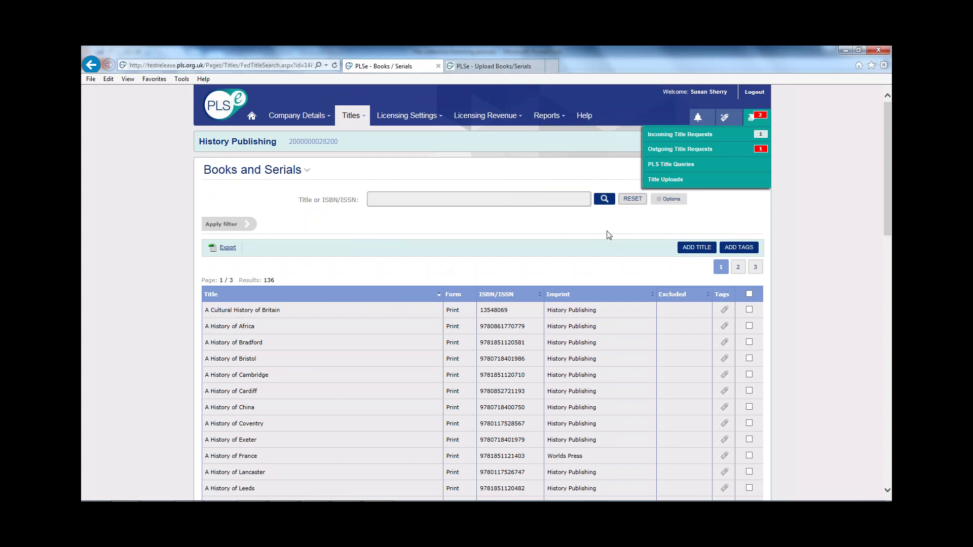
# View the Outgoing Title Requests and the Incoming Title Requests in PLSe Assist, noting the suggested publisher of the incoming request.
pyautogui.click(659, 150)
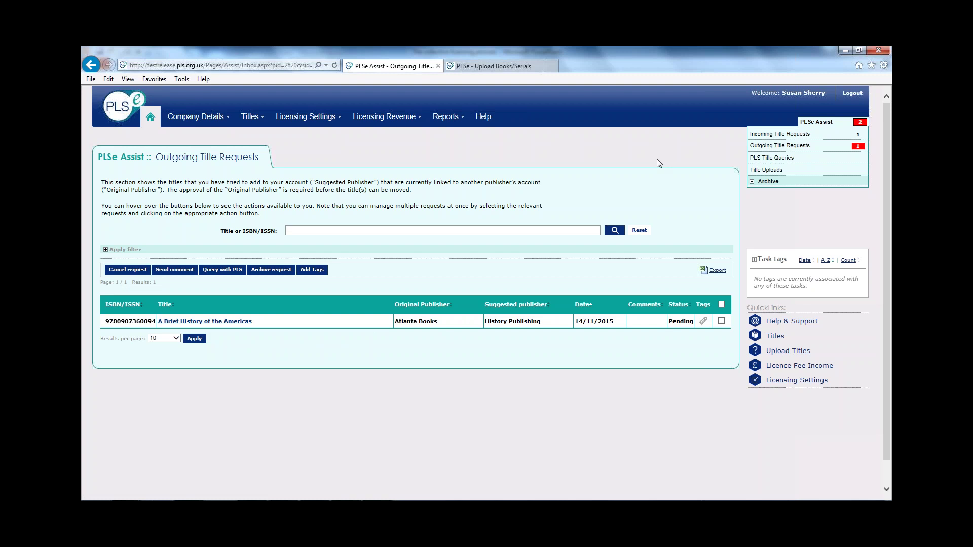
pyautogui.click(765, 135)
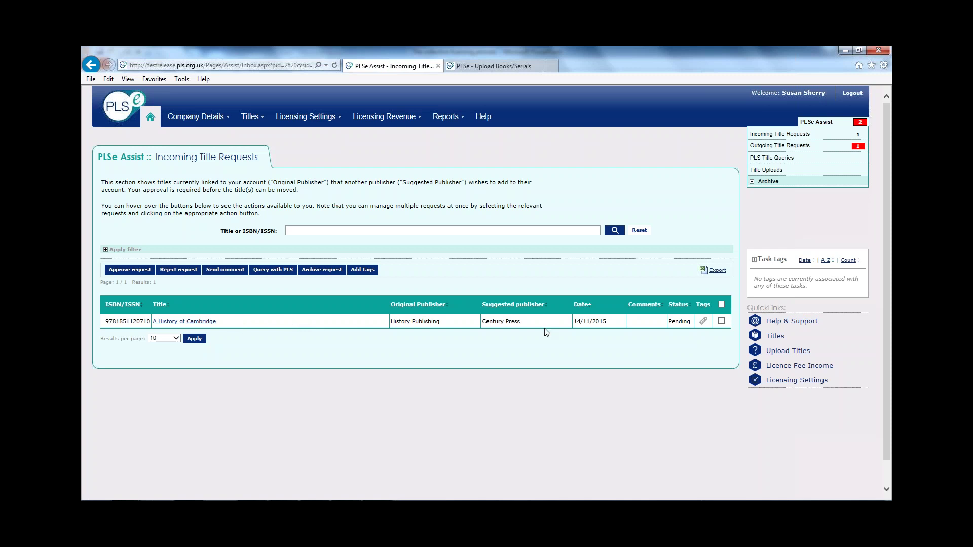
pyautogui.tripleClick(496, 319)
# Send the comment "Why do you think you own this title?" on the A History of Cambridge incoming request and view its comments.
pyautogui.click(721, 322)
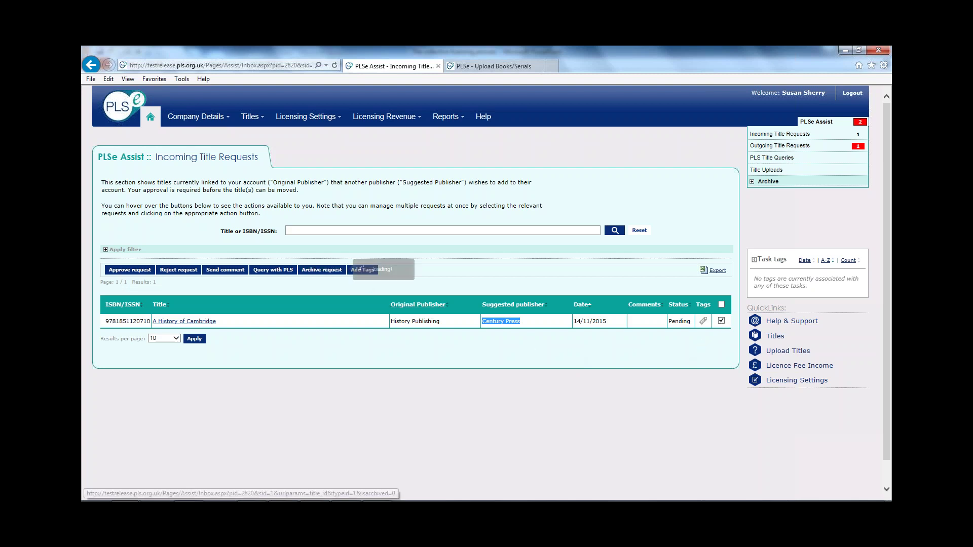
pyautogui.click(225, 270)
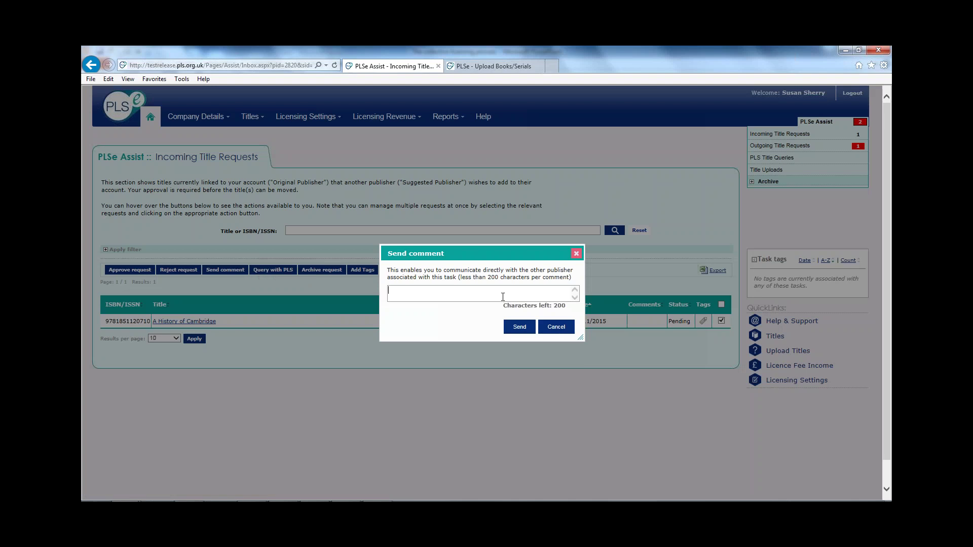
pyautogui.write('Why do you think you own this title?')
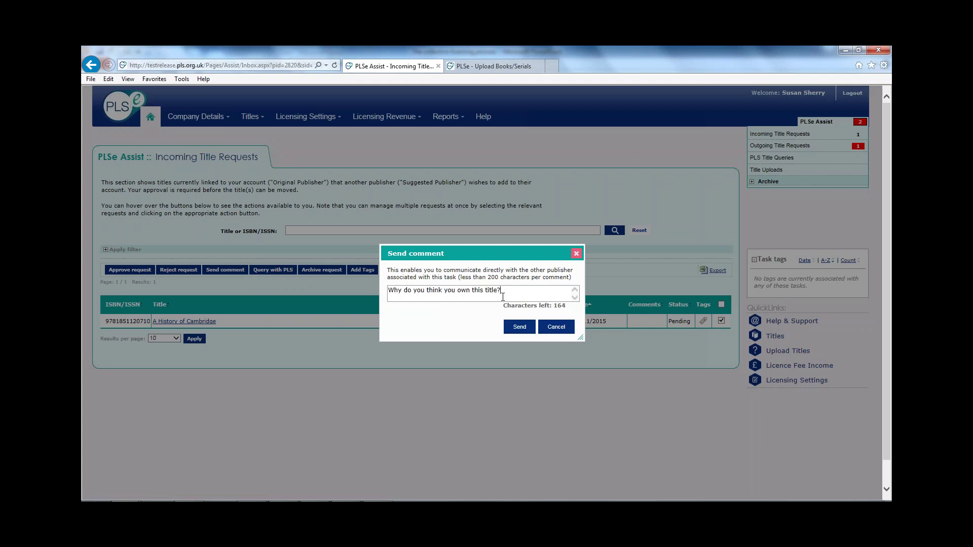
pyautogui.click(516, 329)
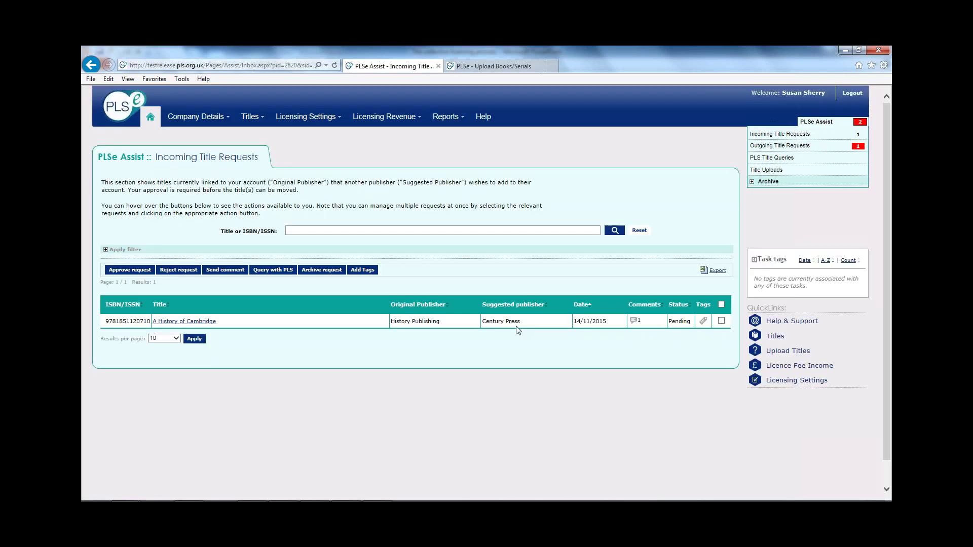
pyautogui.click(632, 320)
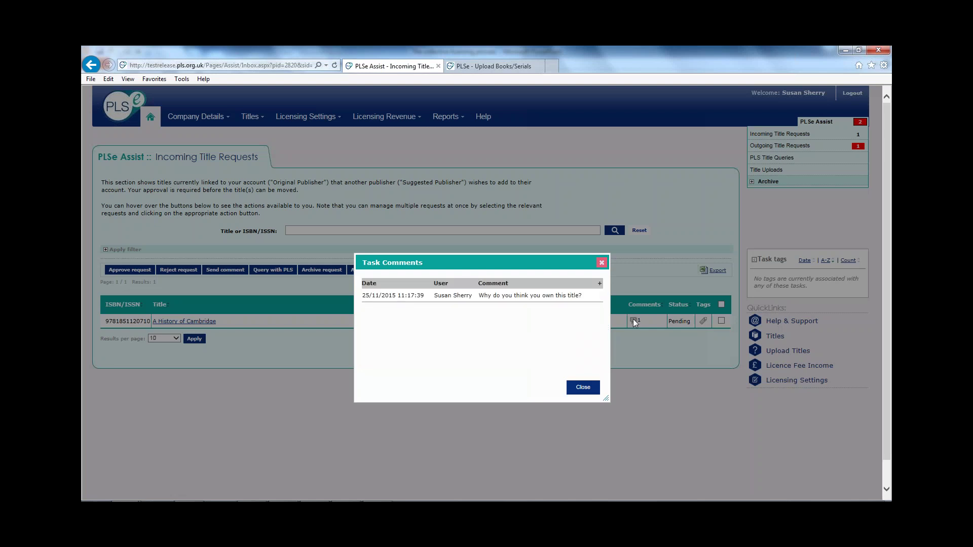
pyautogui.click(584, 387)
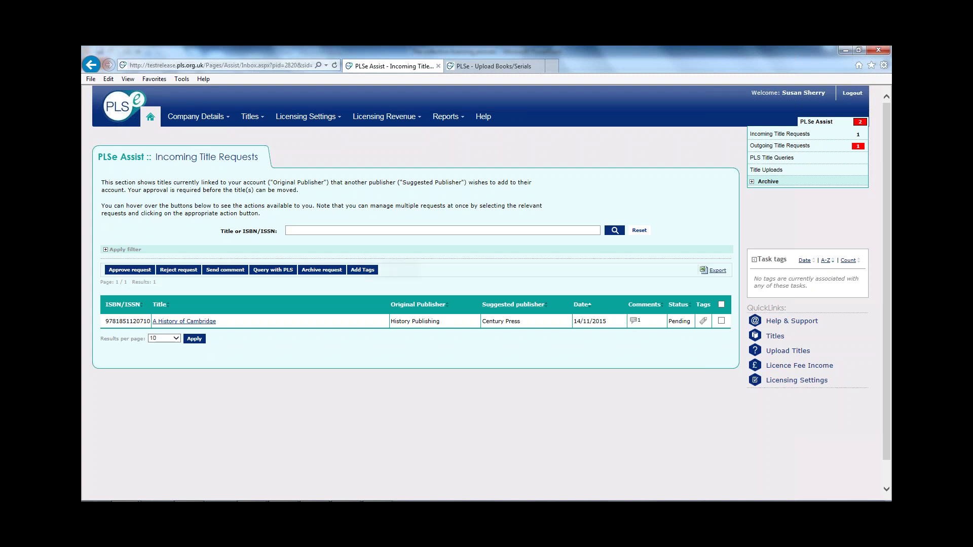
# Tag the A History of Cambridge request as a colleague's request, with a comment that this needs to be queried with editorial.
pyautogui.moveTo(315, 276)
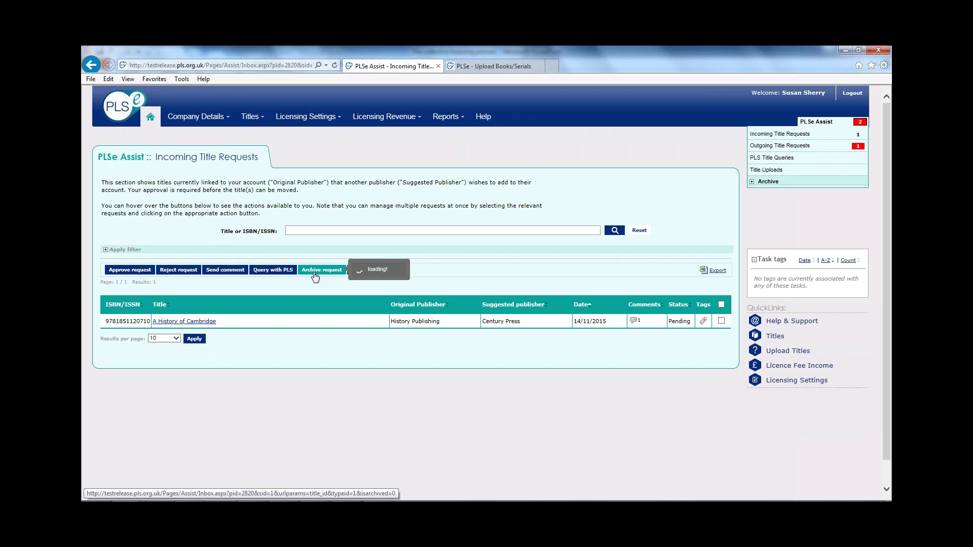
pyautogui.click(721, 321)
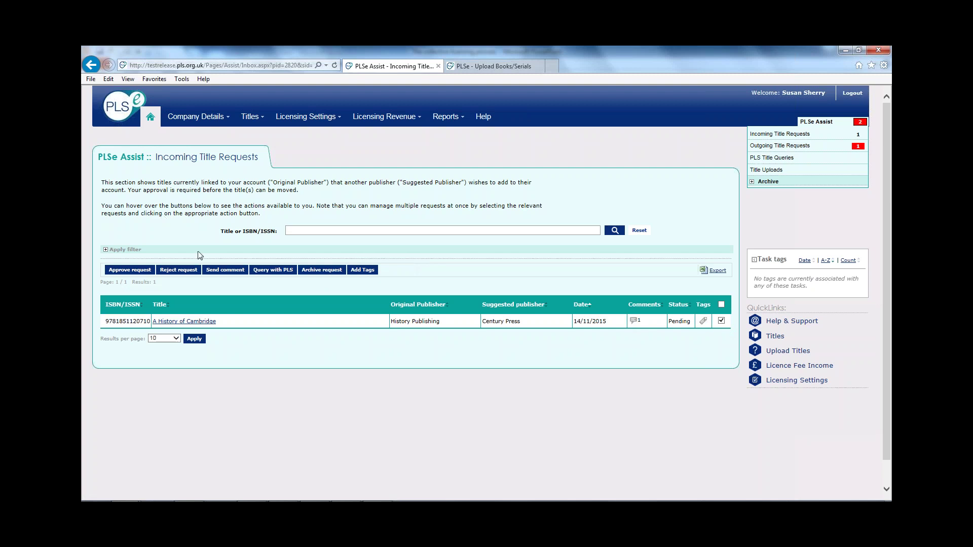
pyautogui.click(363, 270)
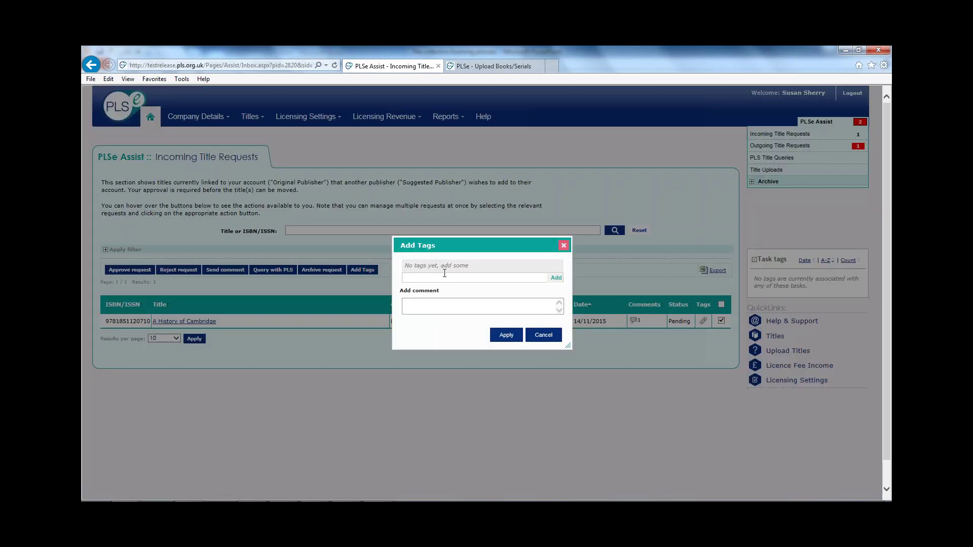
pyautogui.write("Tom's request")
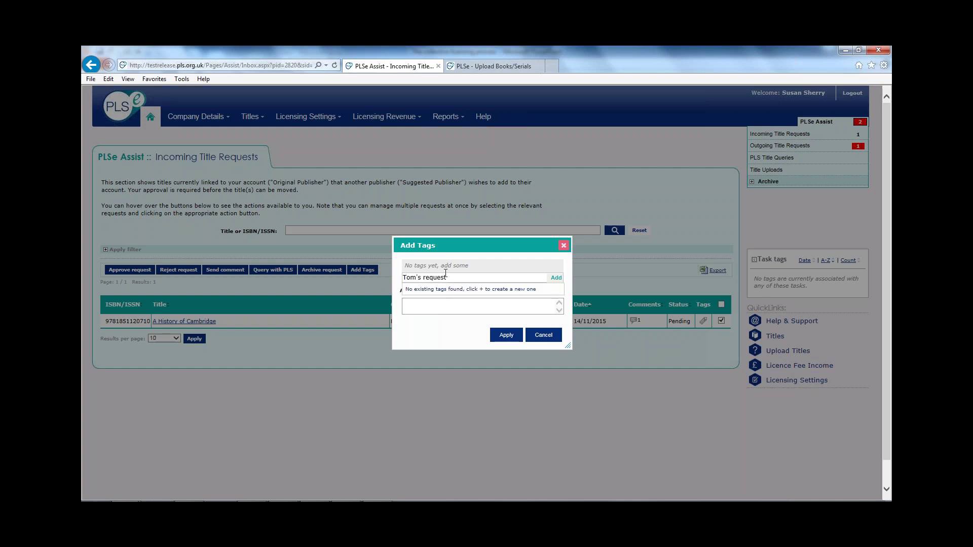
pyautogui.click(556, 278)
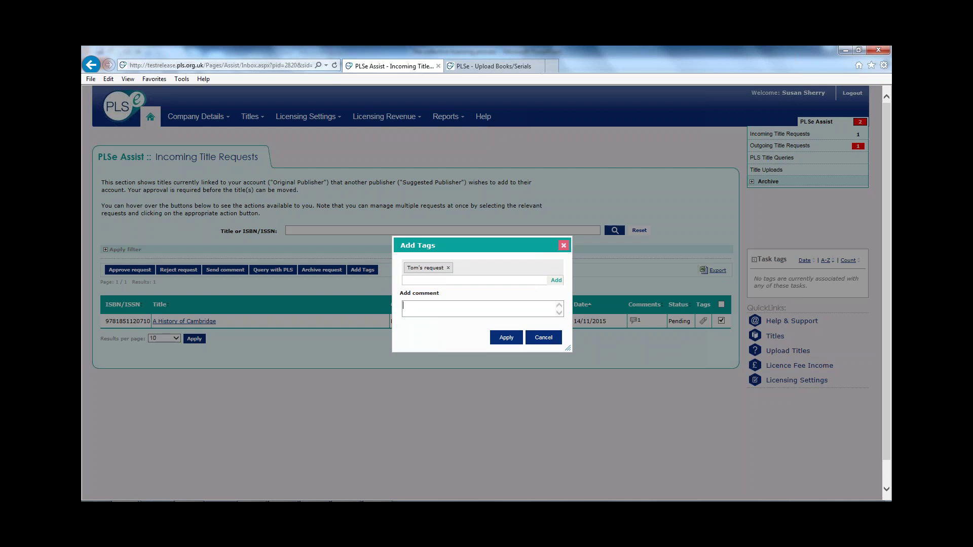
pyautogui.write('This needs to be queried with editoria')
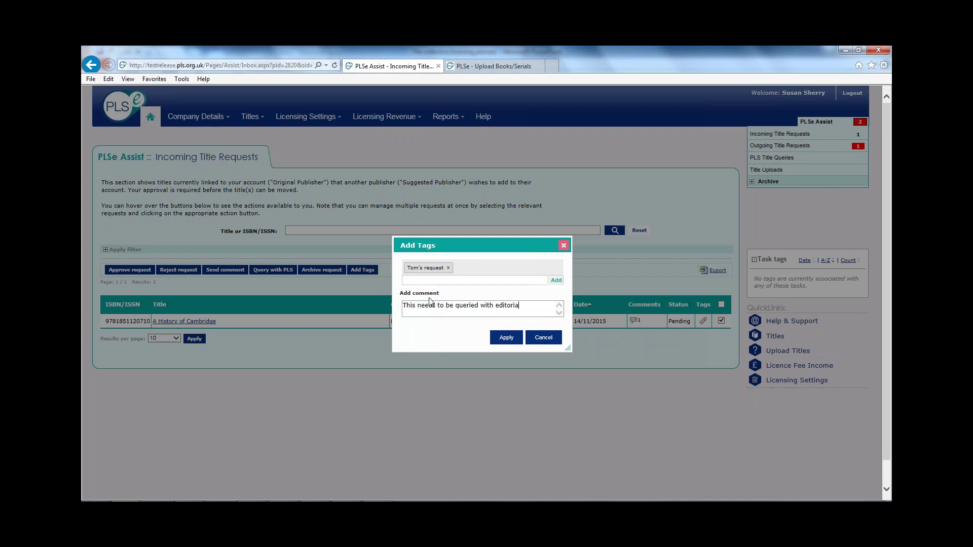
pyautogui.click(509, 337)
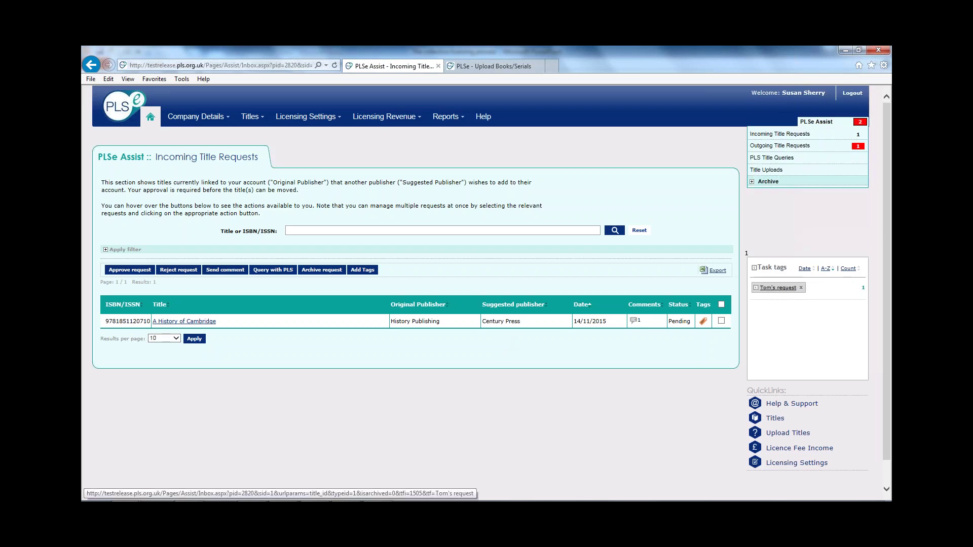
pyautogui.moveTo(756, 290)
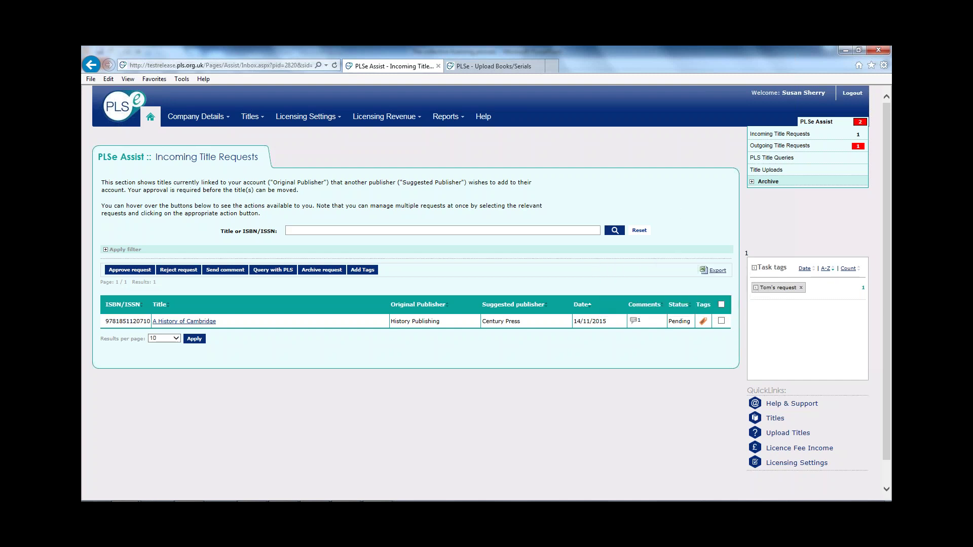
pyautogui.moveTo(256, 117)
pyautogui.click(256, 151)
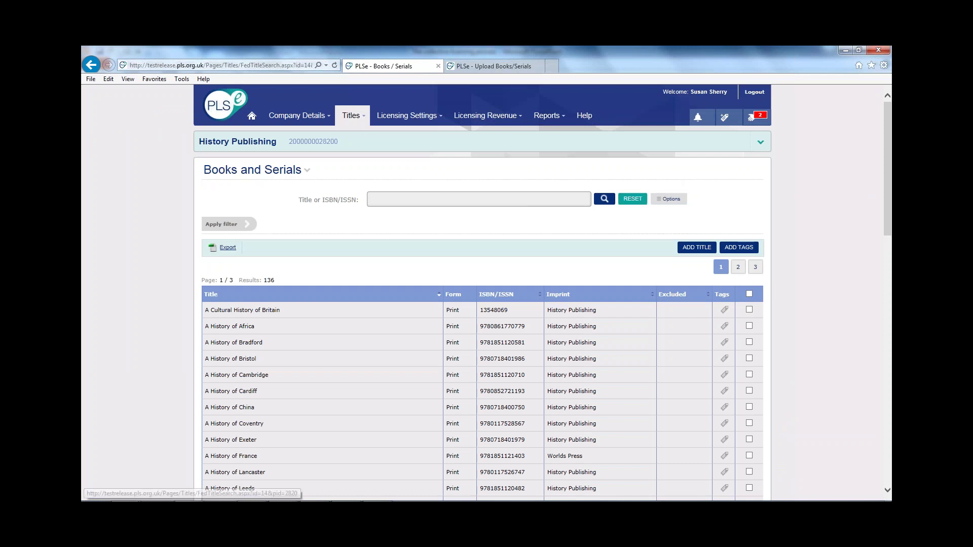
pyautogui.click(665, 199)
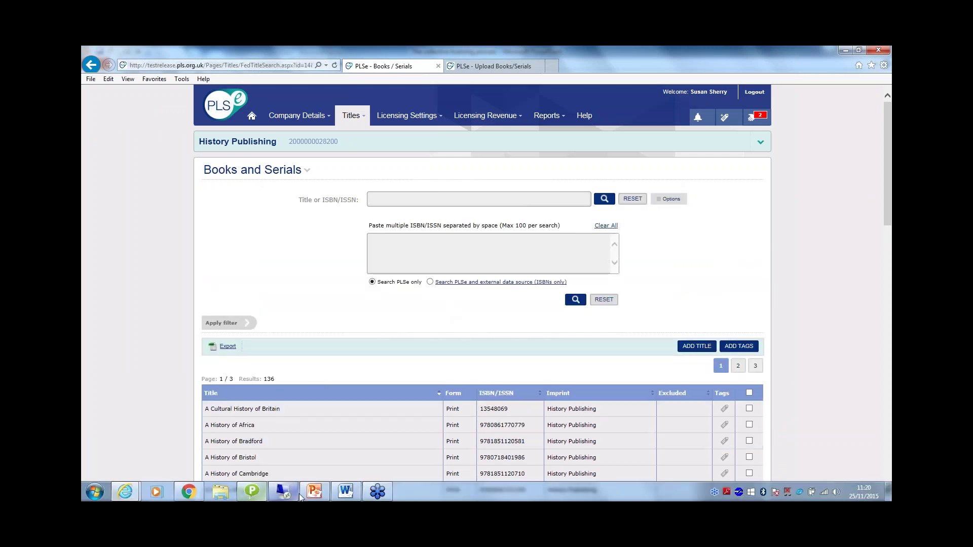
pyautogui.click(345, 492)
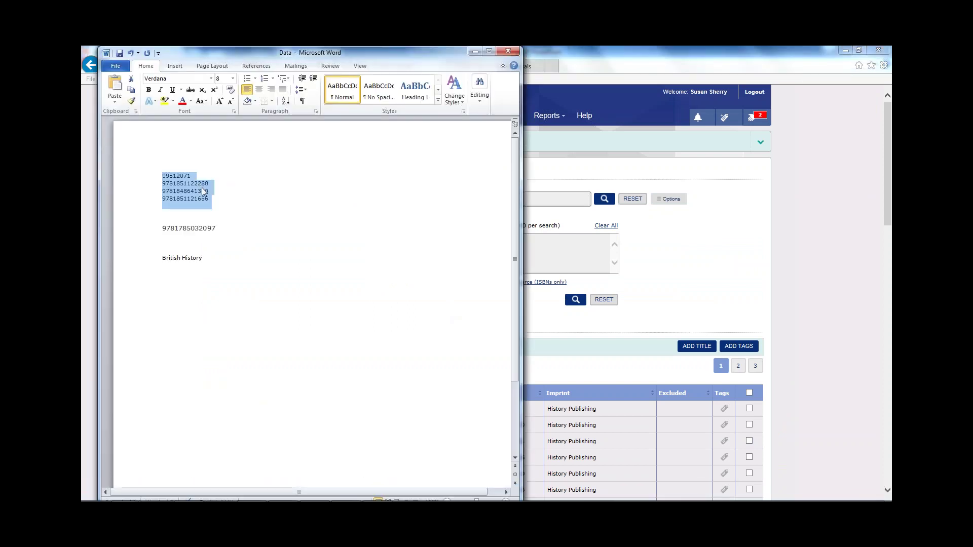
pyautogui.hotkey('alt', 'Tab')
pyautogui.click(440, 258)
pyautogui.hotkey('ctrl', 'v')
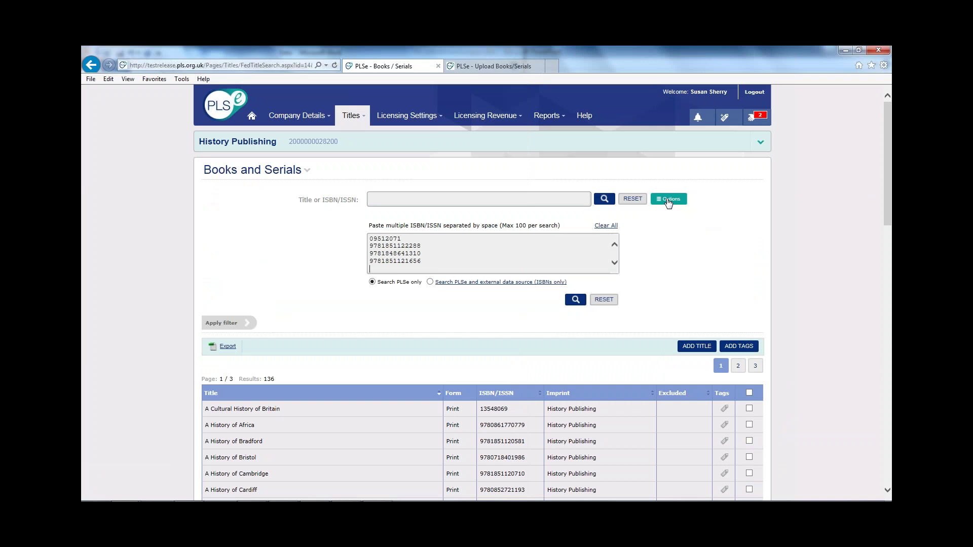
pyautogui.click(571, 303)
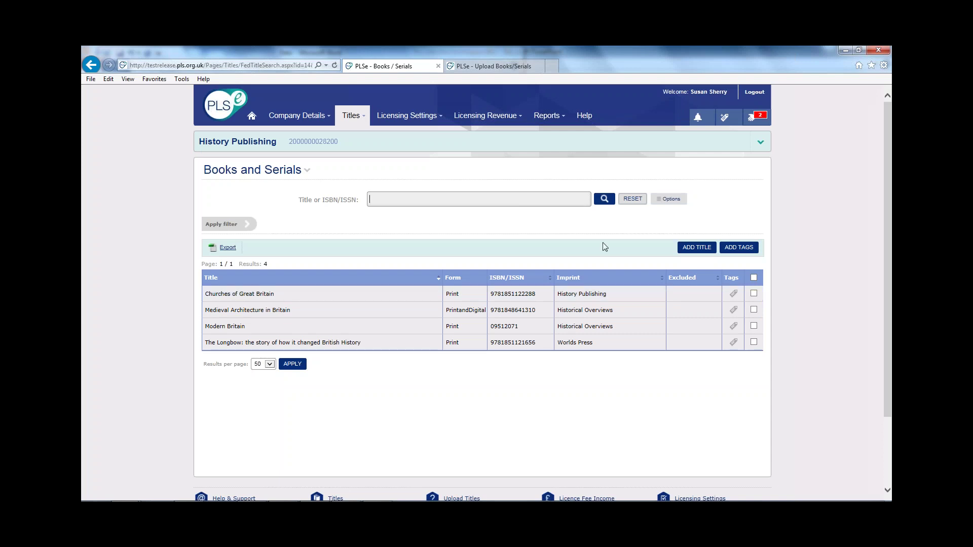
# Reopen the multiple ISBN/ISSN search options on Books and Serials and remove the four numbers from the previous search.
pyautogui.click(605, 198)
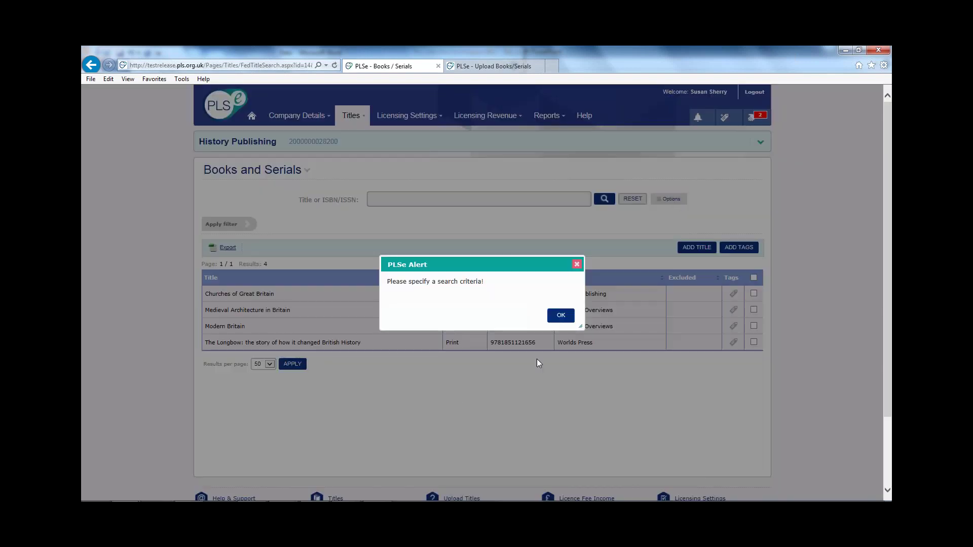
pyautogui.click(561, 315)
pyautogui.click(669, 199)
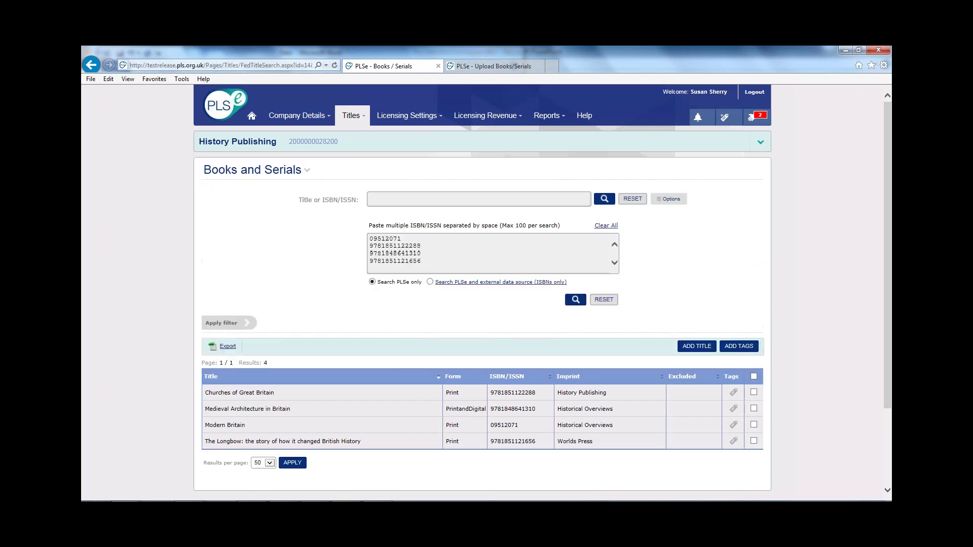
pyautogui.moveTo(423, 262); pyautogui.dragTo(365, 236)
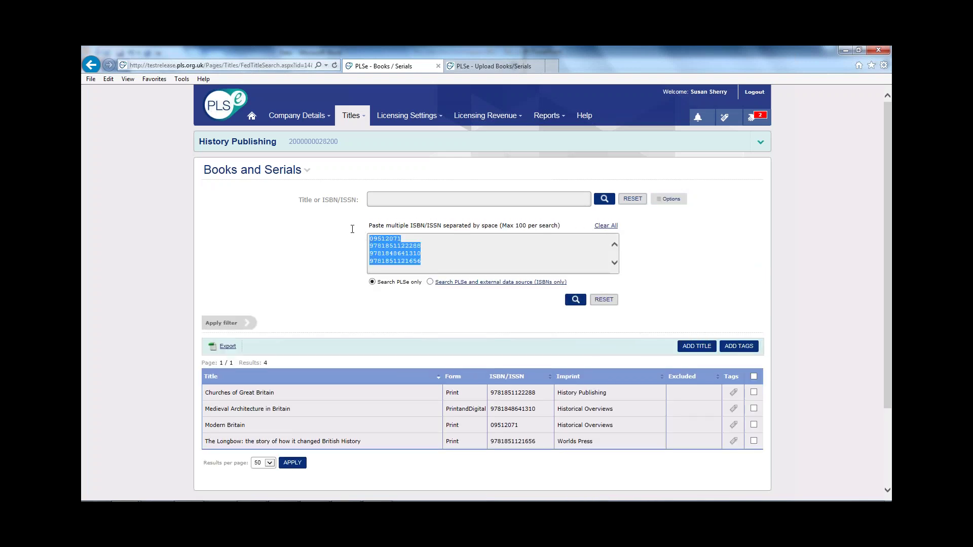
pyautogui.hotkey('ctrl', 'x')
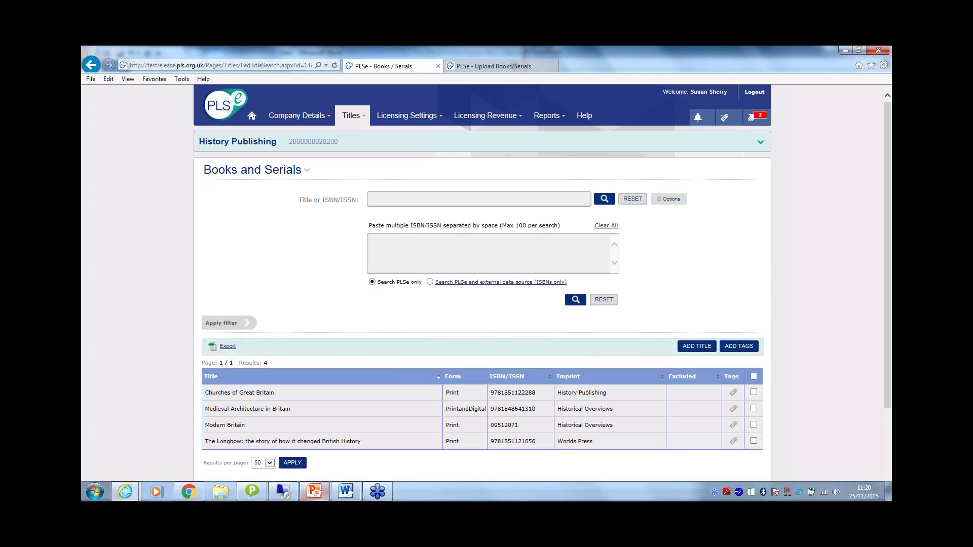
pyautogui.click(346, 491)
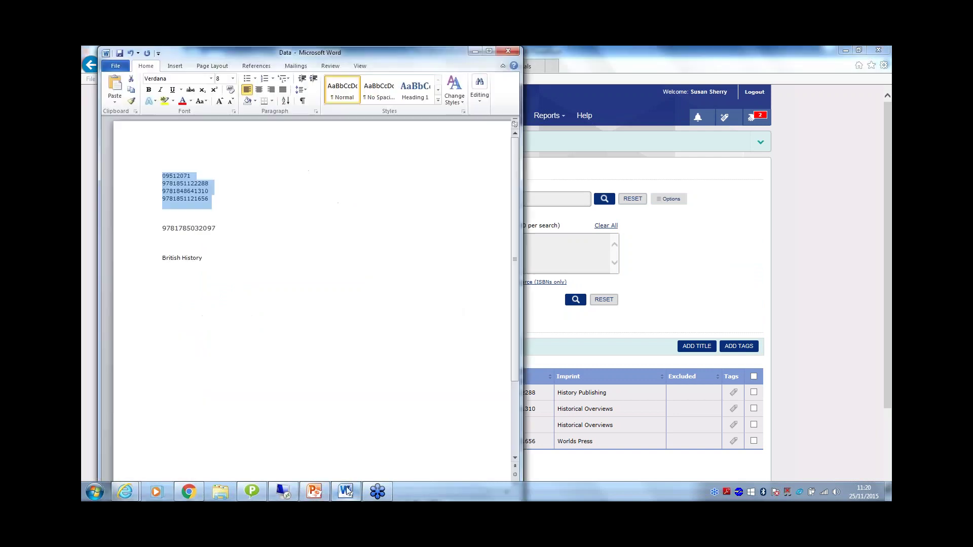
pyautogui.click(199, 229)
pyautogui.press('Up')
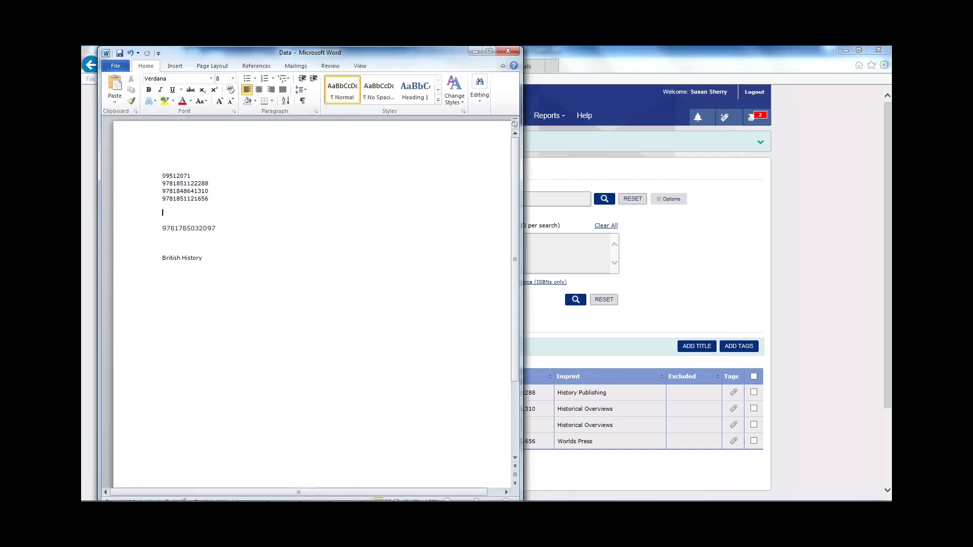
pyautogui.tripleClick(193, 229)
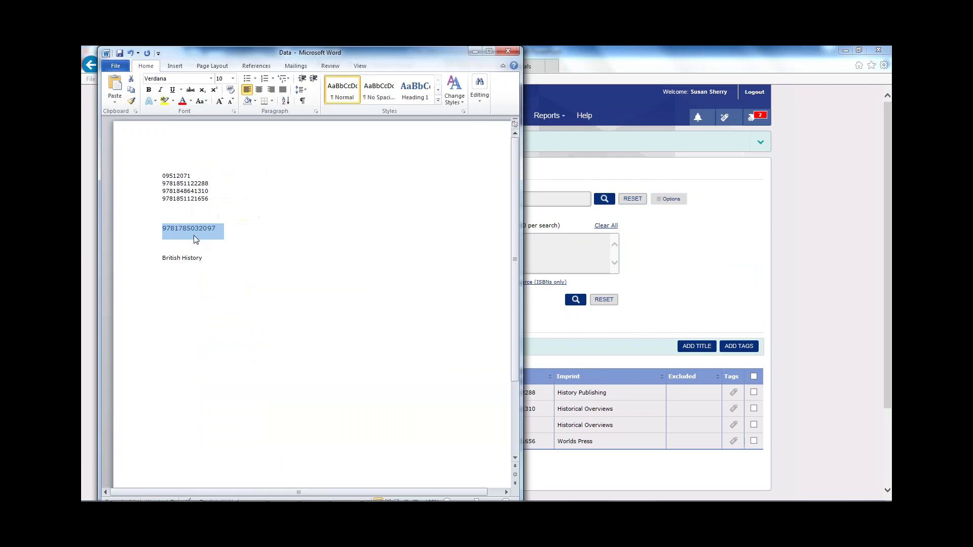
pyautogui.click(668, 269)
pyautogui.click(462, 253)
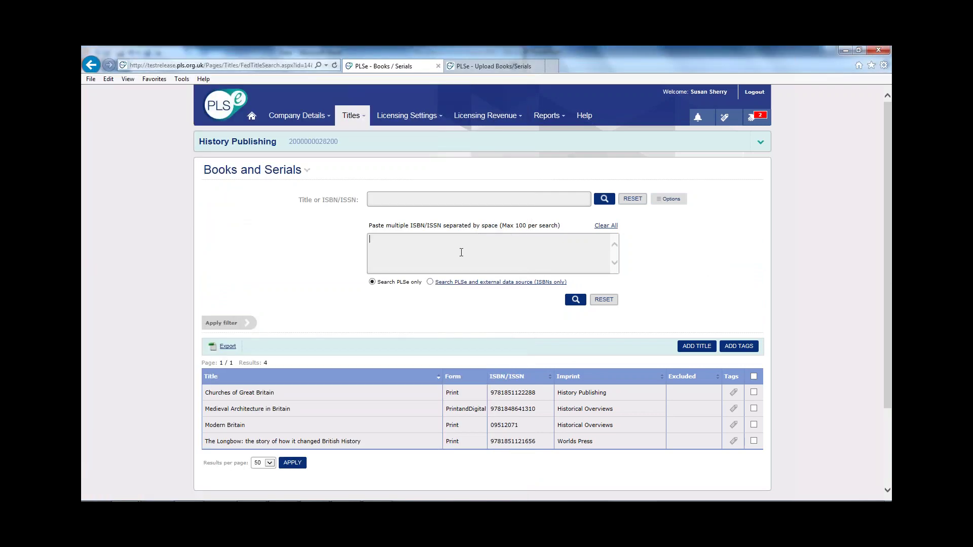
pyautogui.hotkey('ctrl', 'v')
pyautogui.click(430, 281)
pyautogui.click(576, 300)
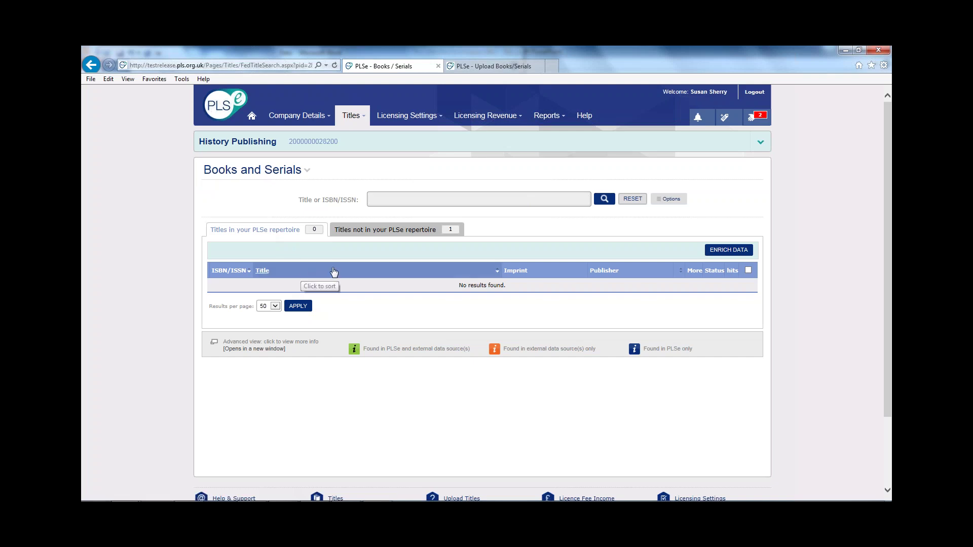
# Start importing The Time Garden from the titles not in the PLSe repertoire, accept the mandate notice, and cancel at the import details.
pyautogui.click(417, 233)
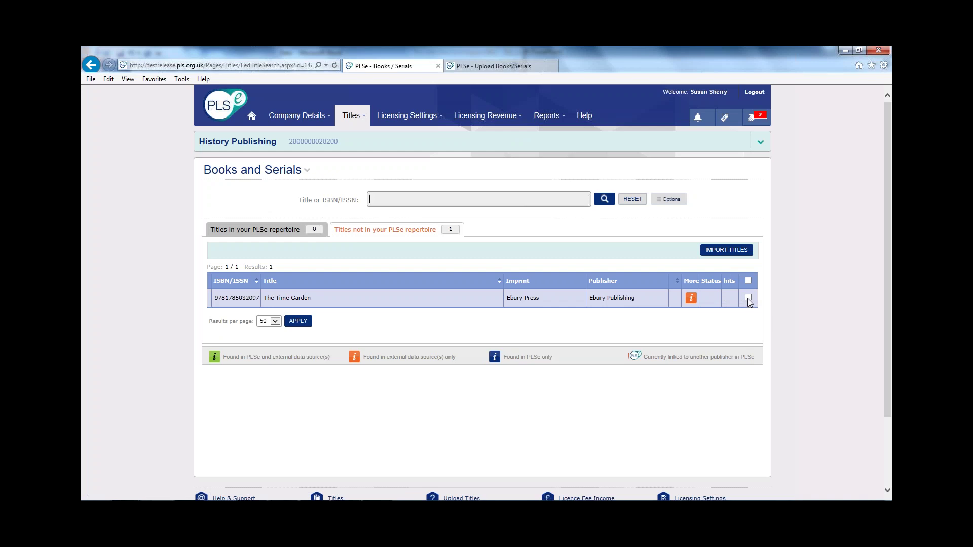
pyautogui.click(725, 251)
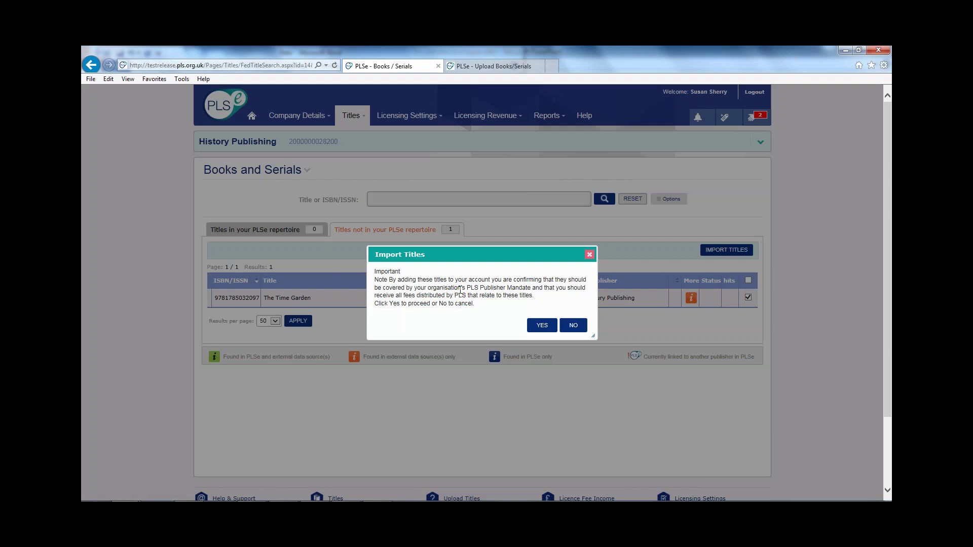
pyautogui.click(542, 327)
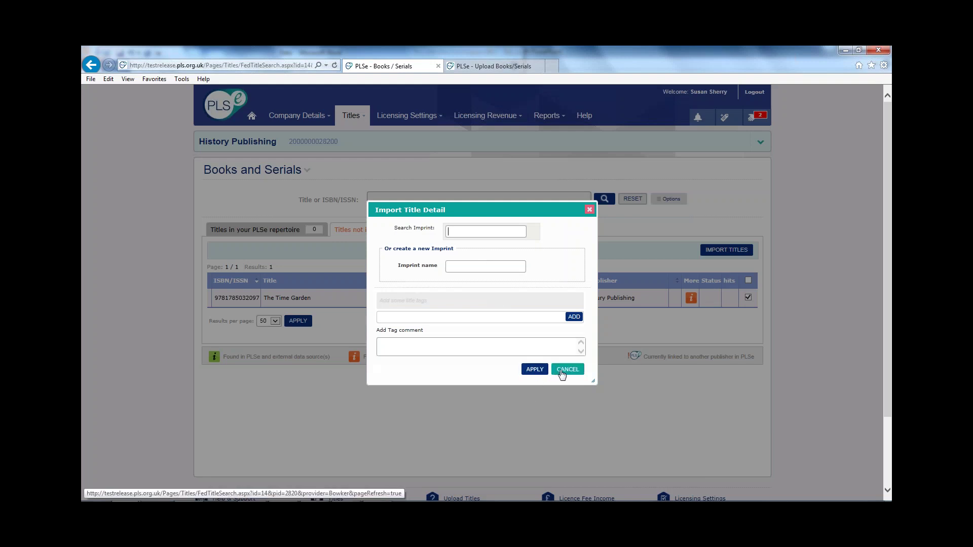
pyautogui.click(561, 370)
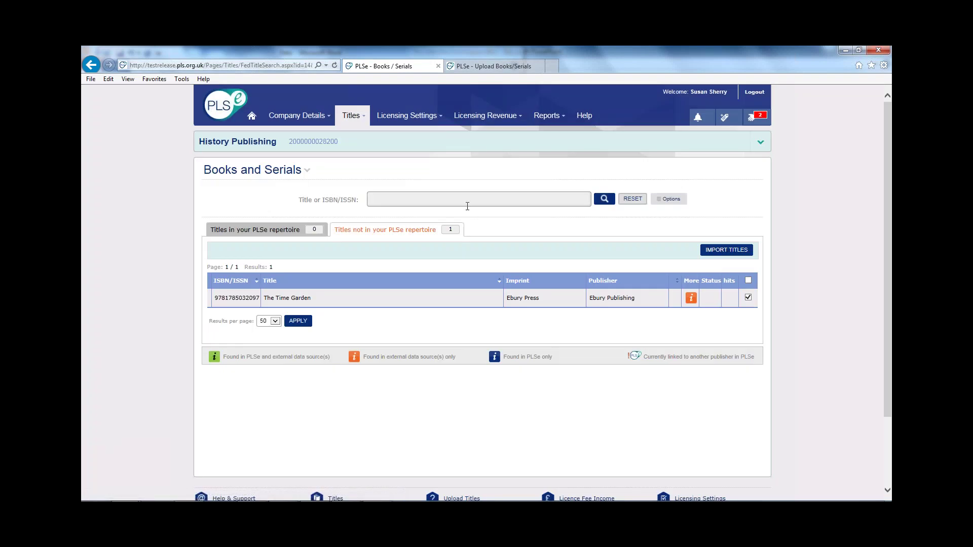
# Return to the full Books and Serials list, filter it to the Serial type, and review the results and filter choices.
pyautogui.moveTo(349, 113)
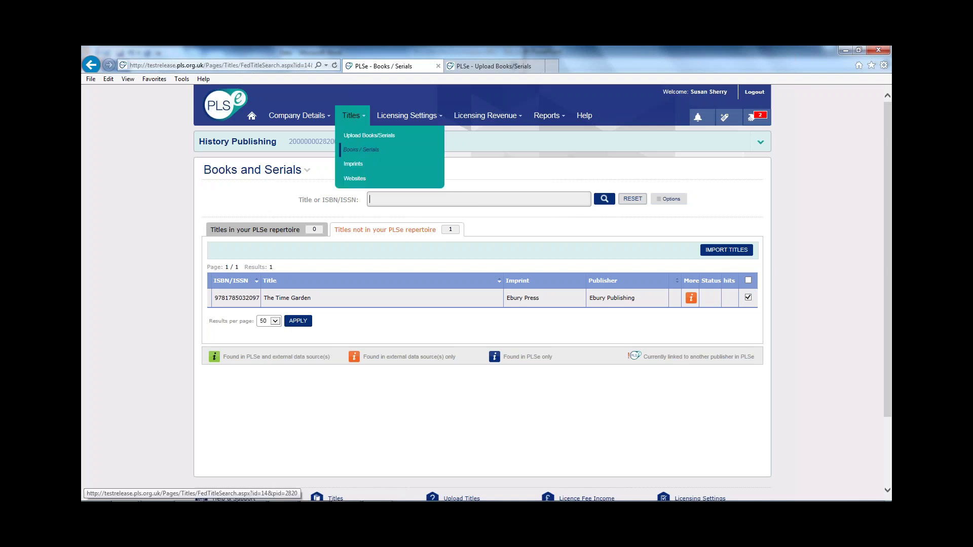
pyautogui.click(351, 150)
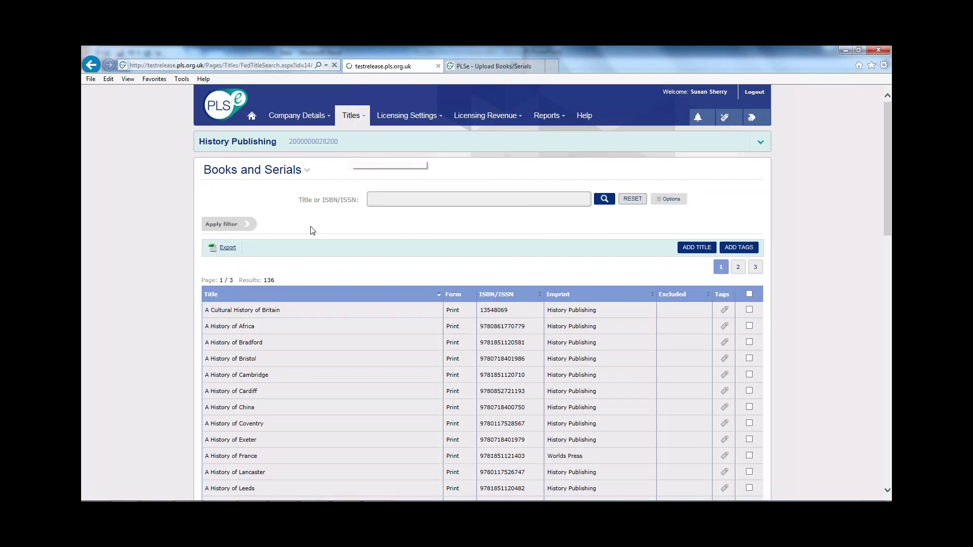
pyautogui.click(234, 224)
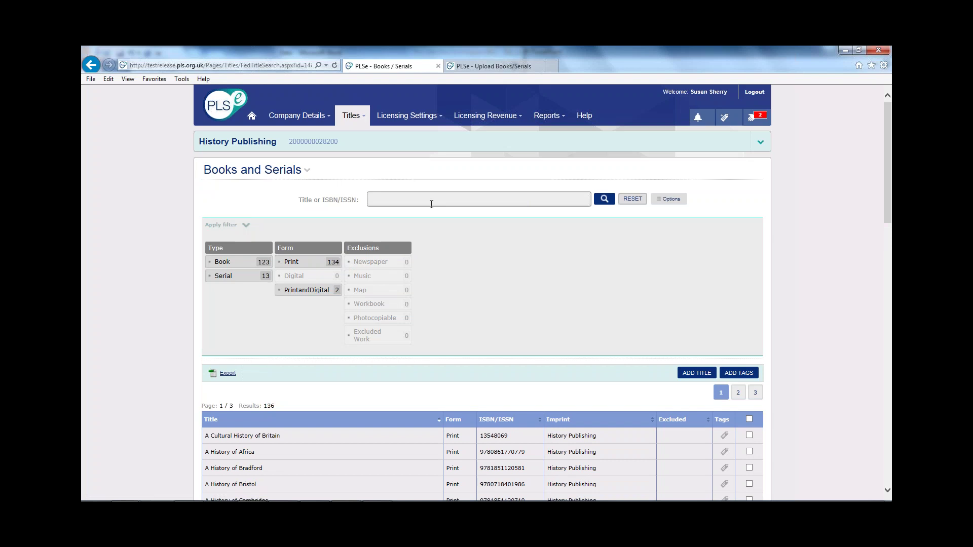
pyautogui.click(228, 275)
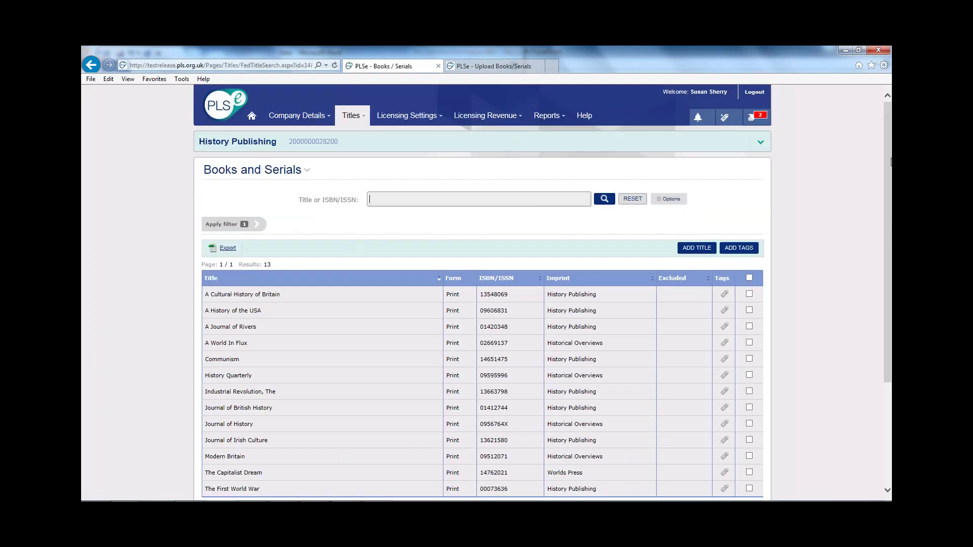
pyautogui.moveTo(891, 229)
pyautogui.mouseDown()
pyautogui.moveTo(890, 277)
pyautogui.moveTo(887, 231)
pyautogui.mouseUp()
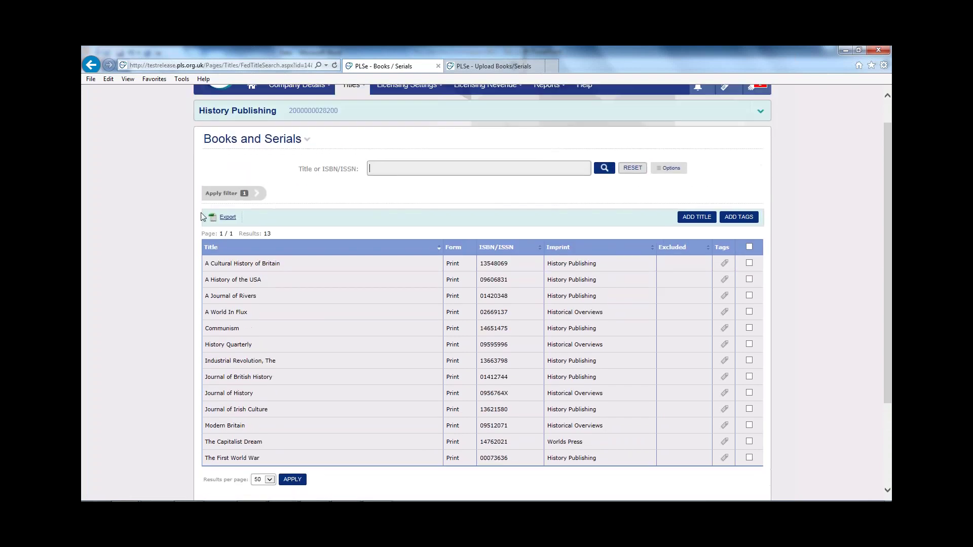
pyautogui.click(234, 196)
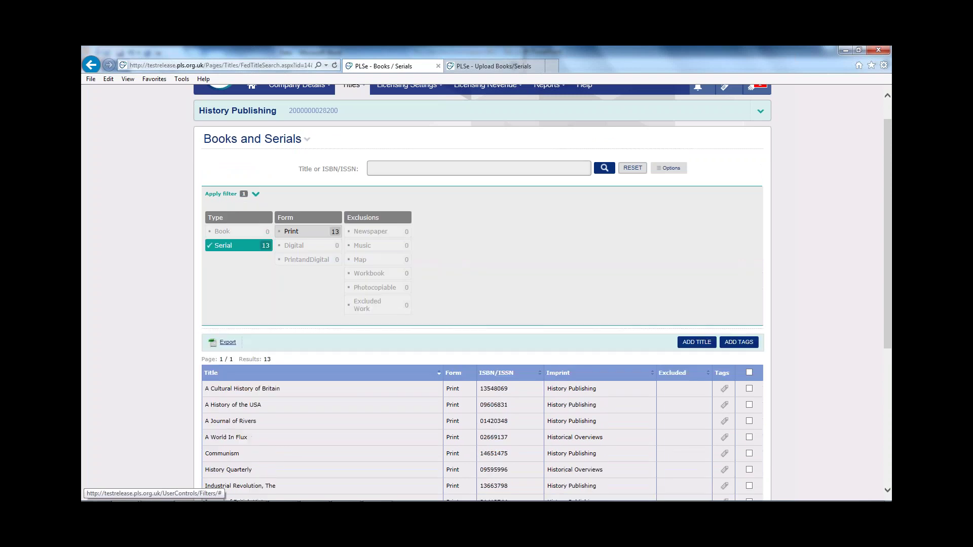
pyautogui.click(669, 167)
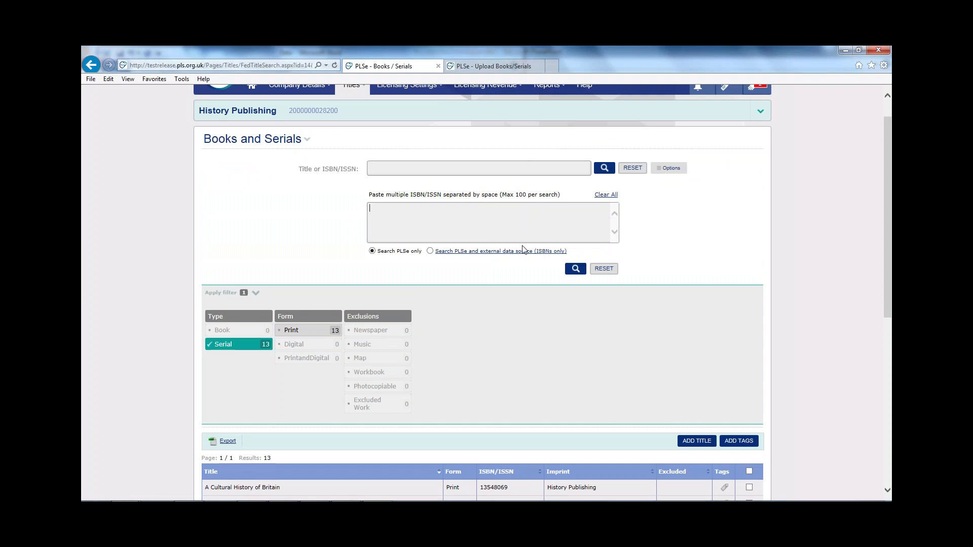
pyautogui.moveTo(253, 499)
pyautogui.moveTo(304, 499)
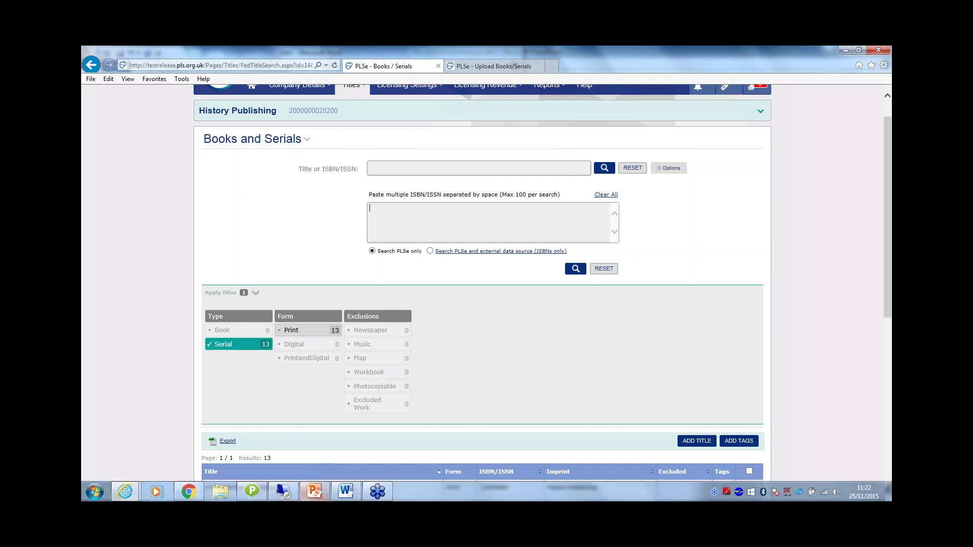
pyautogui.click(345, 491)
pyautogui.moveTo(151, 199); pyautogui.dragTo(147, 175)
pyautogui.hotkey('ctrl', 'c')
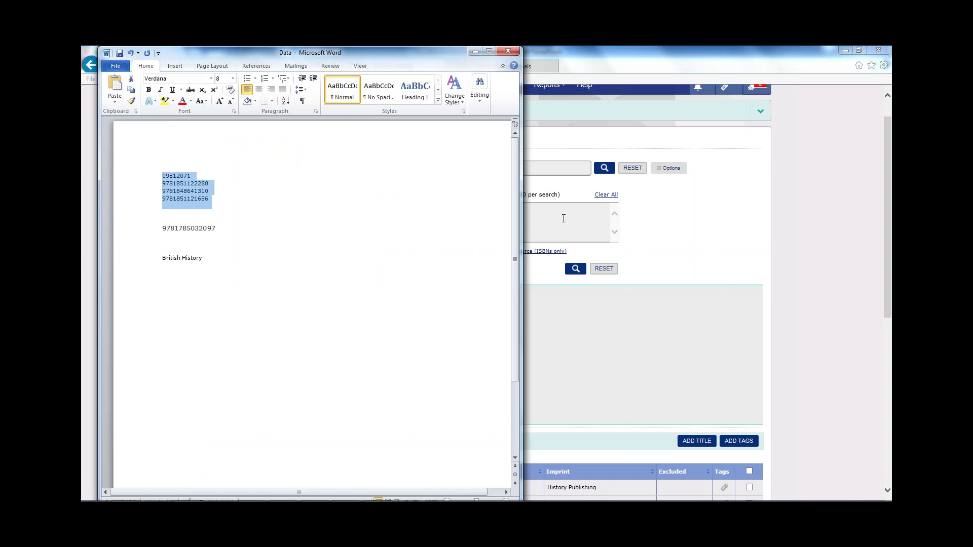
pyautogui.click(552, 217)
pyautogui.hotkey('ctrl', 'v')
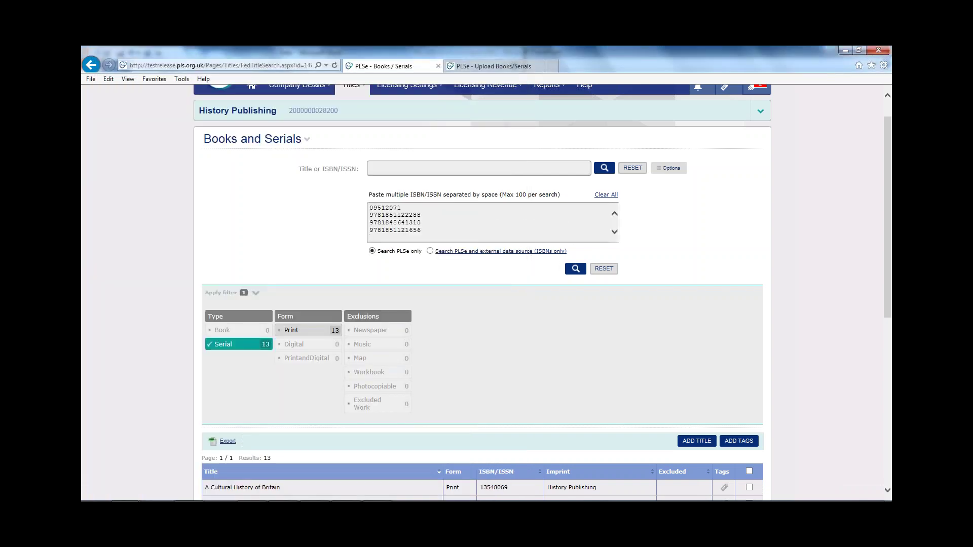
pyautogui.click(576, 269)
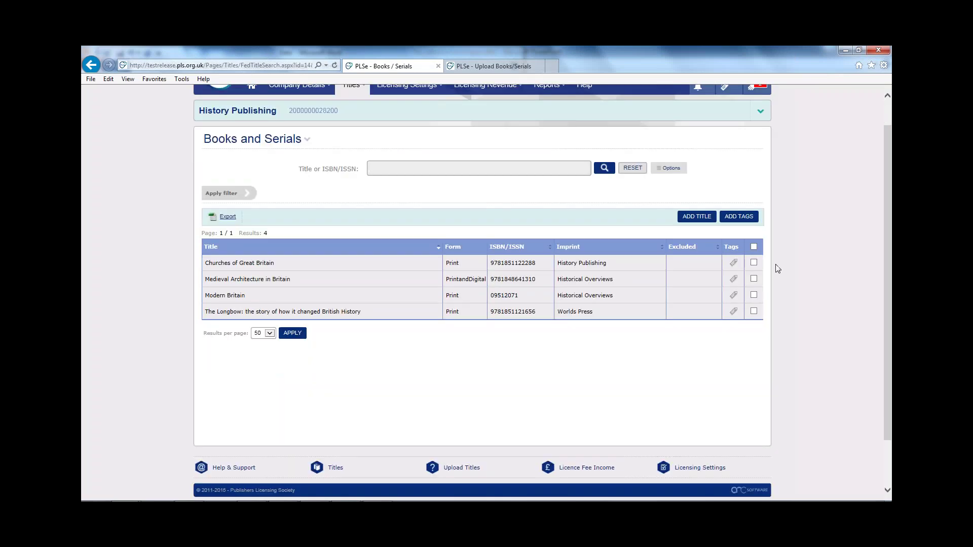
# Tag all four found titles as "History of Britain" with the comment "New list acquired July 2015".
pyautogui.click(753, 247)
pyautogui.click(736, 217)
pyautogui.click(415, 278)
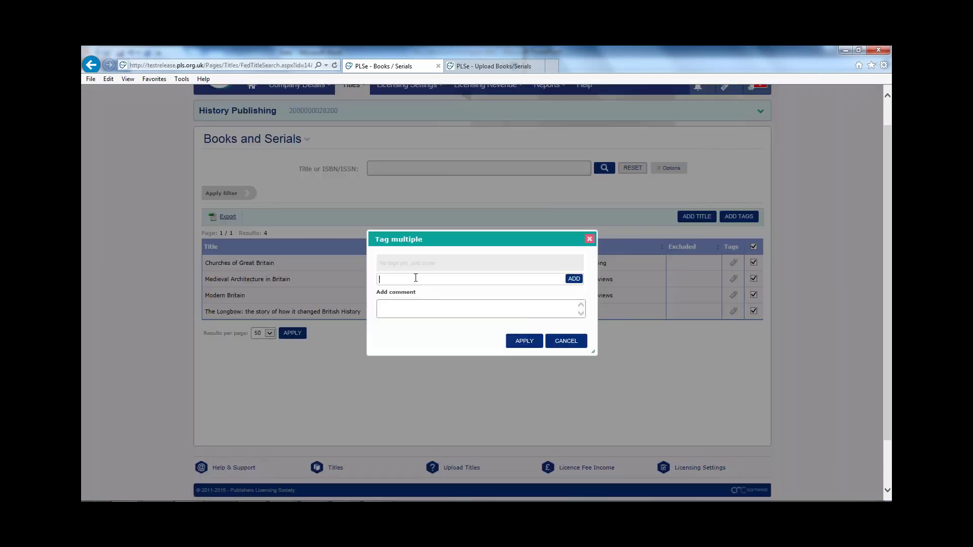
pyautogui.write('History of Britain')
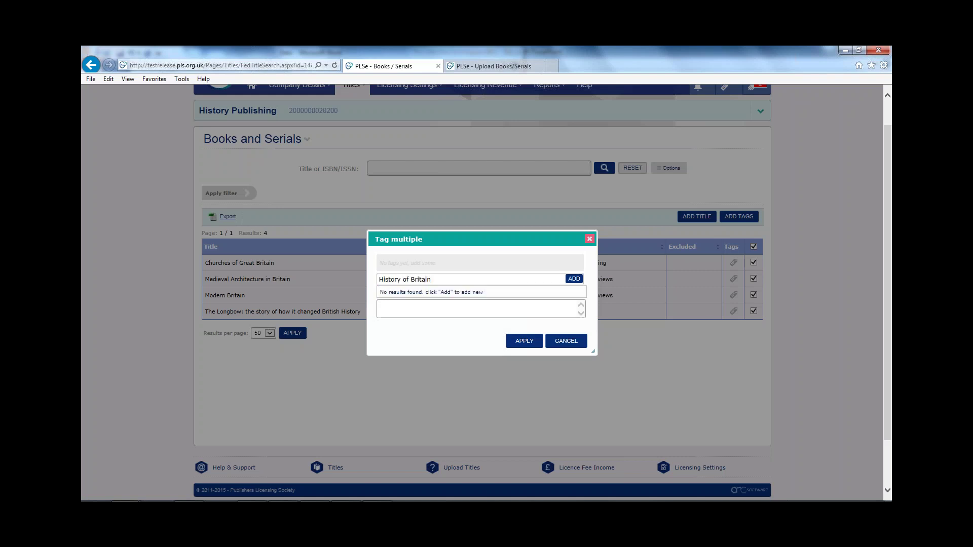
pyautogui.click(574, 279)
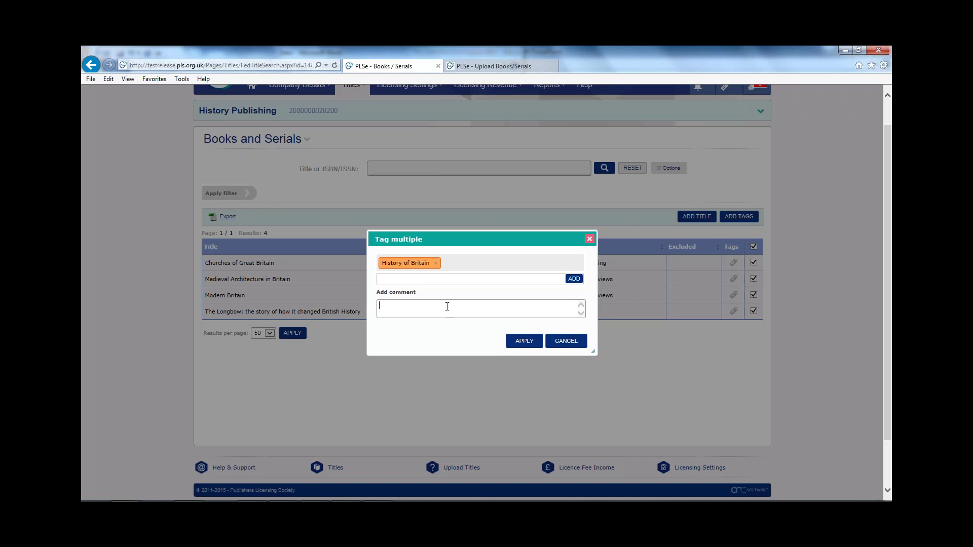
pyautogui.write('New list aq')
pyautogui.write('quired July 2015')
pyautogui.click(529, 341)
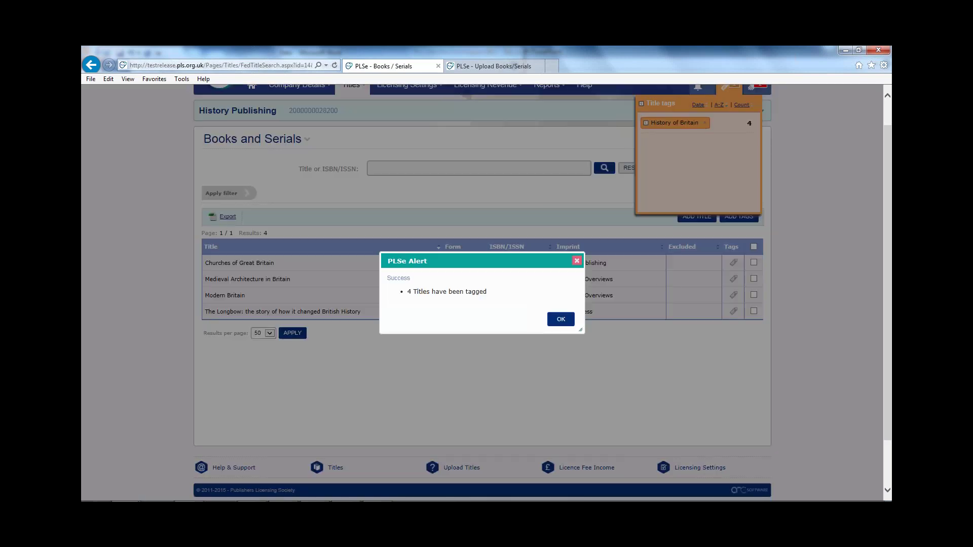
pyautogui.click(560, 320)
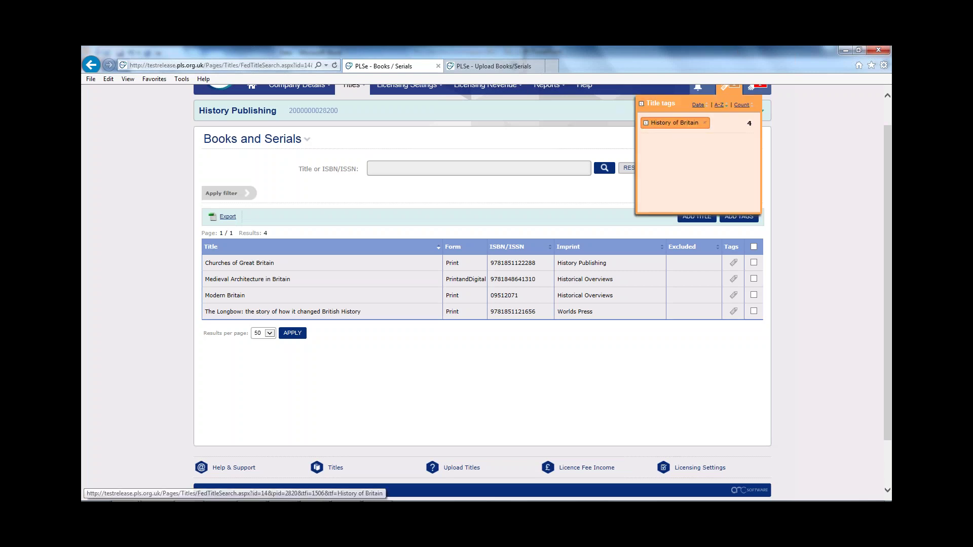
# Review the History of Britain tag in the title tags, and return to the full Books and Serials list.
pyautogui.scroll(1, 889, 236)
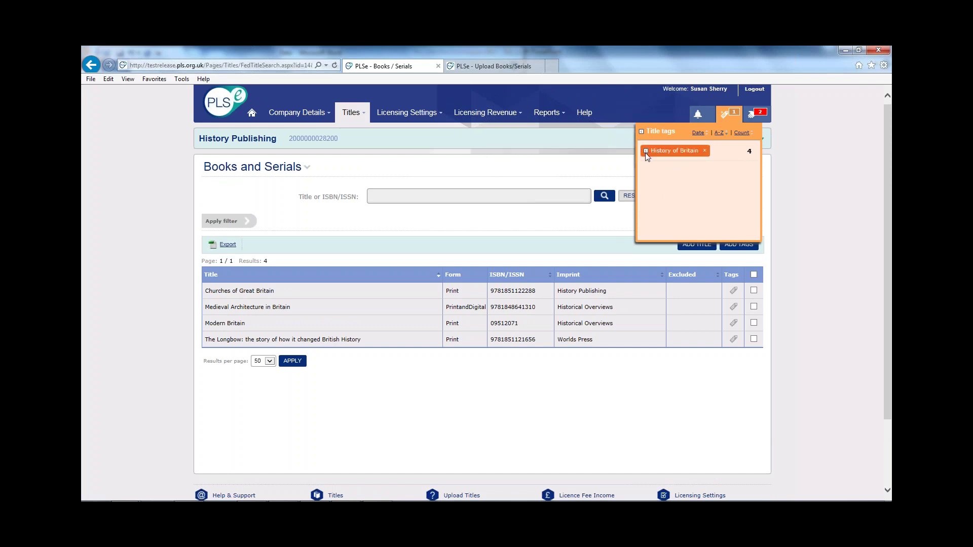
pyautogui.moveTo(646, 153)
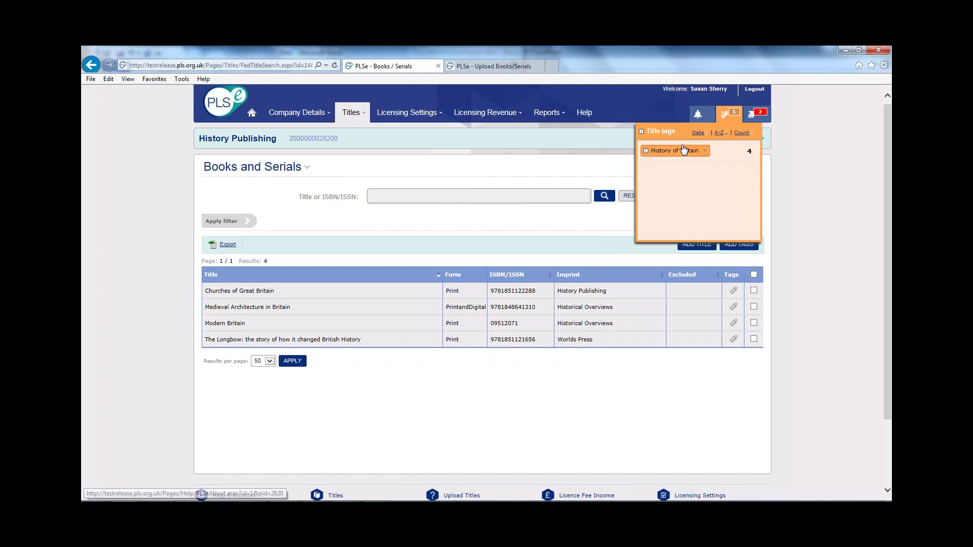
pyautogui.click(829, 214)
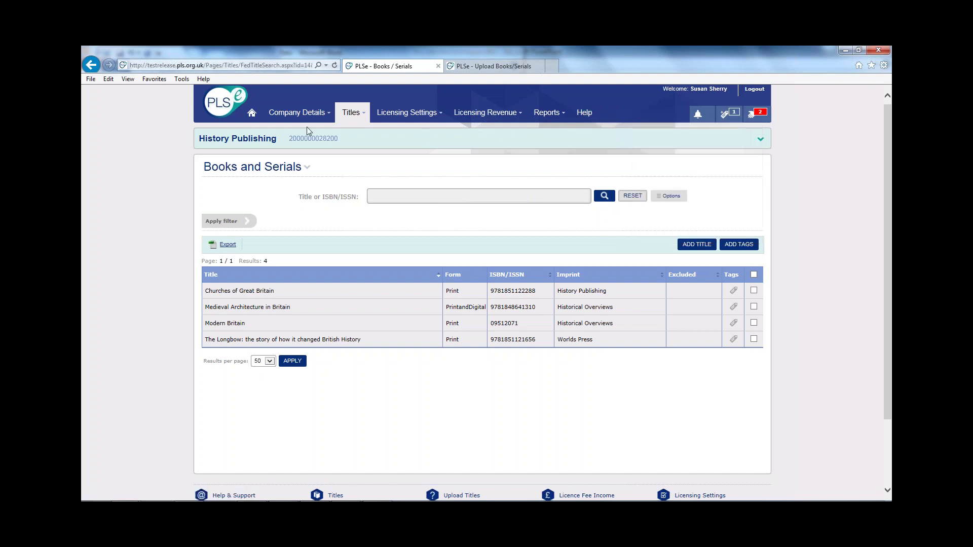
pyautogui.click(349, 113)
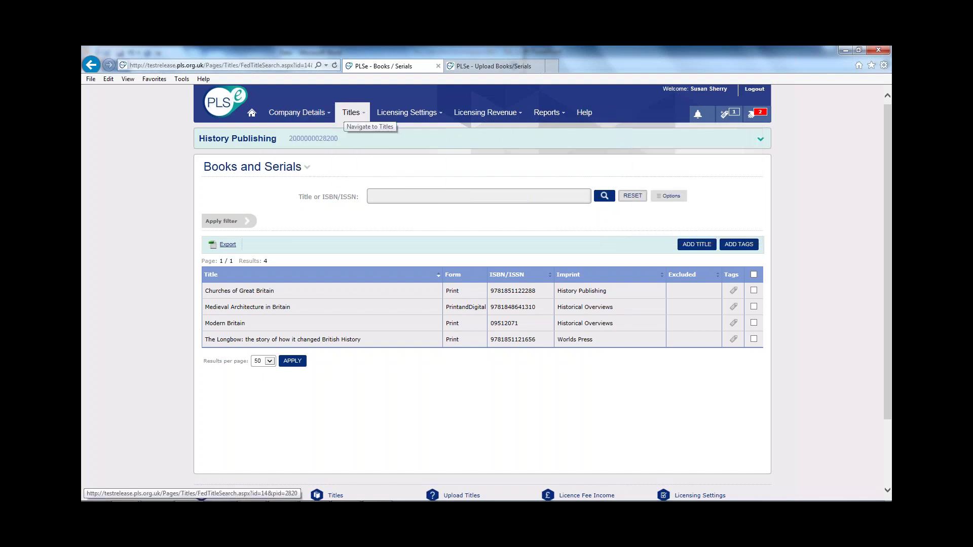
pyautogui.moveTo(350, 114)
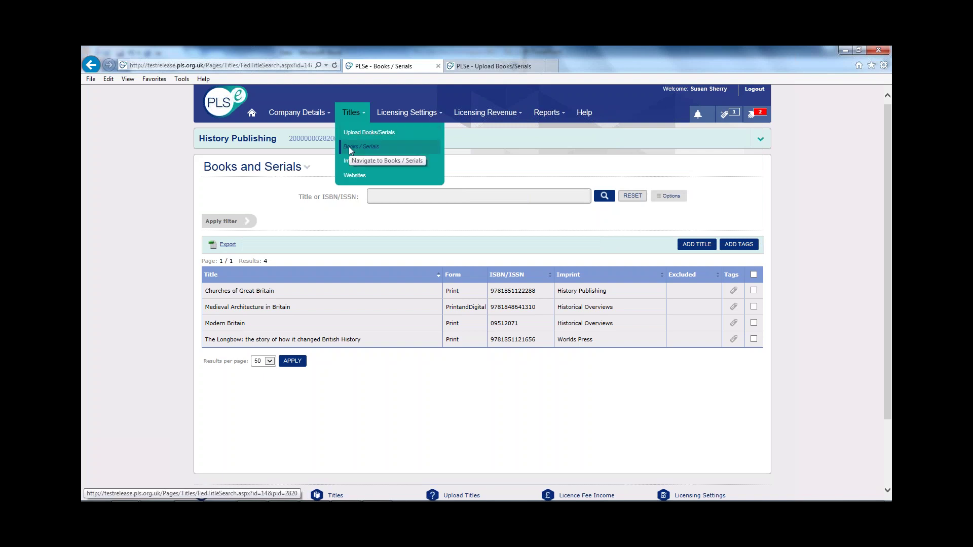
pyautogui.click(349, 147)
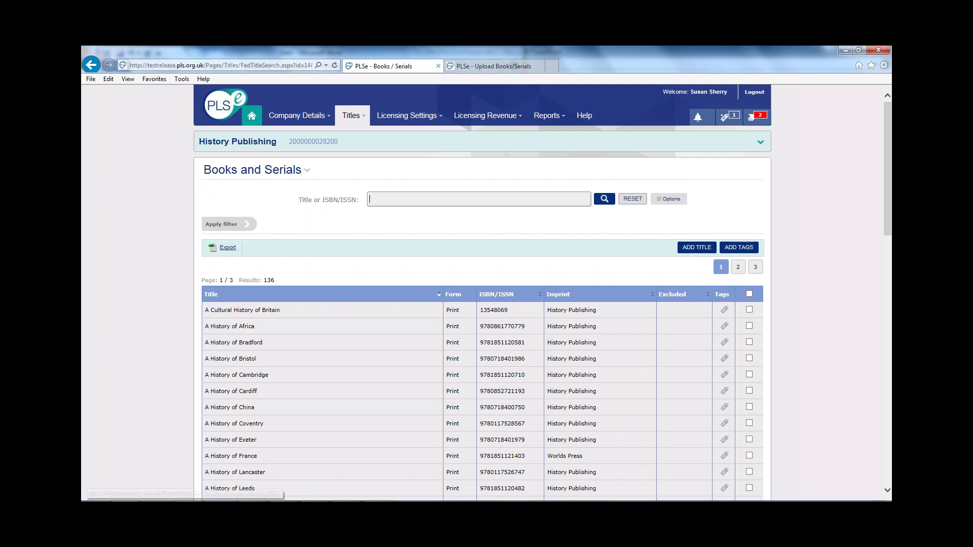
# Return to the home page and review the CLA licensing settings, covering both Overseas Licensing and CLA Licences (UK).
pyautogui.click(251, 116)
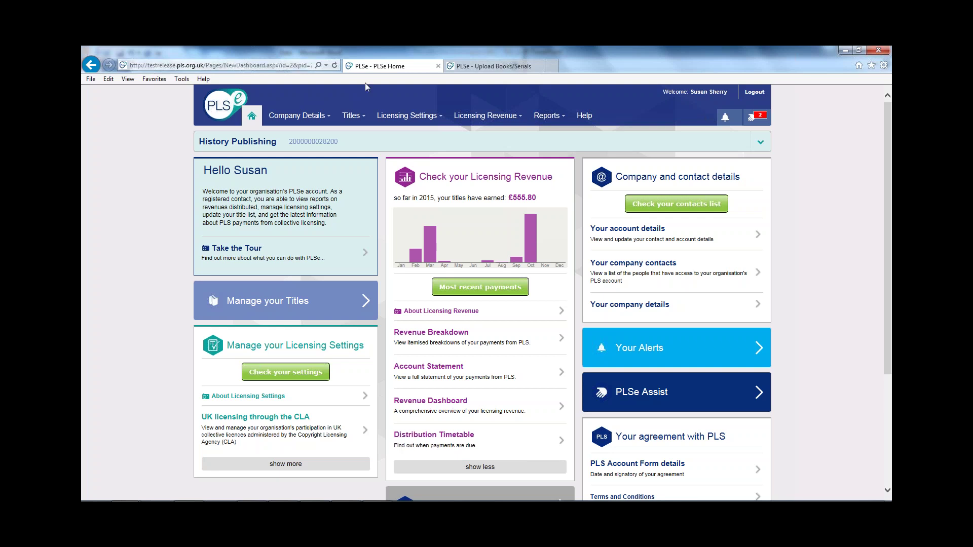
pyautogui.moveTo(400, 116)
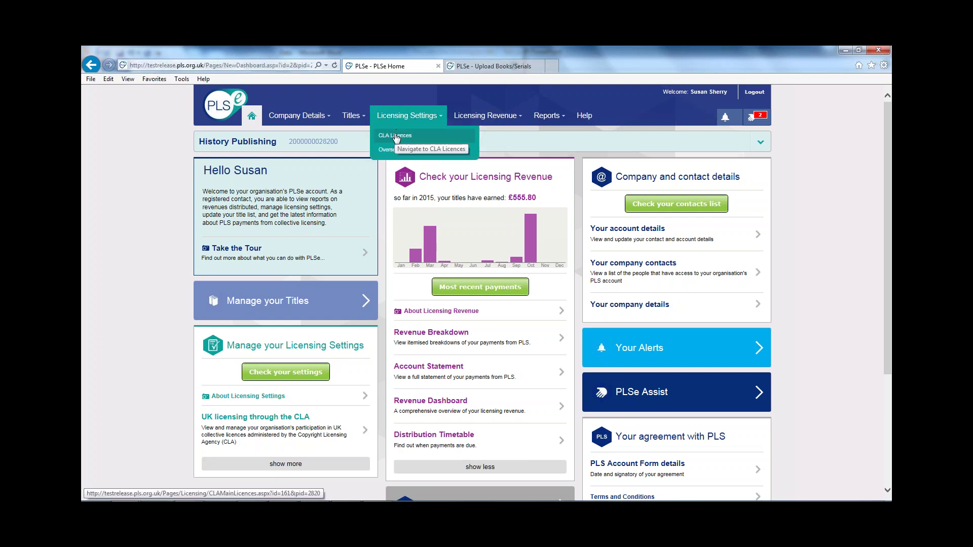
pyautogui.click(398, 136)
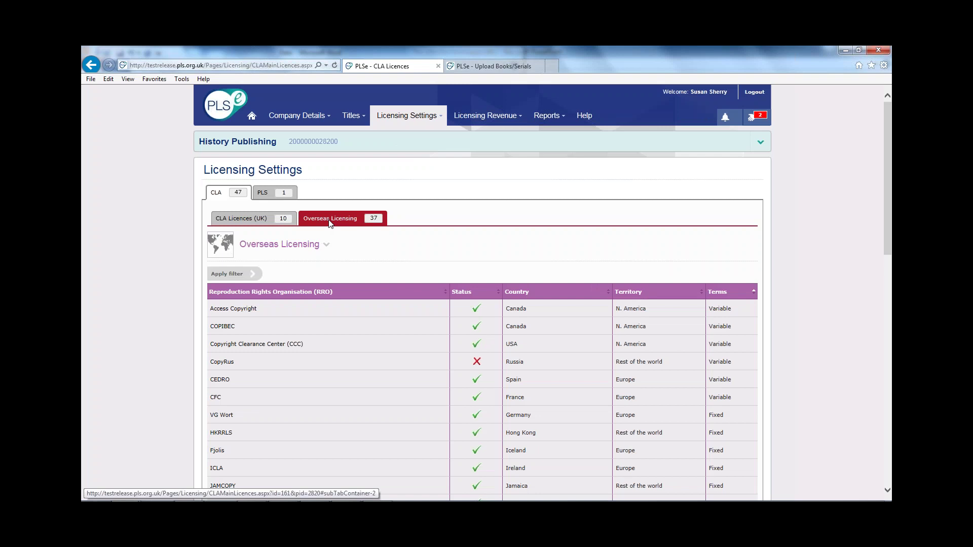
pyautogui.click(246, 219)
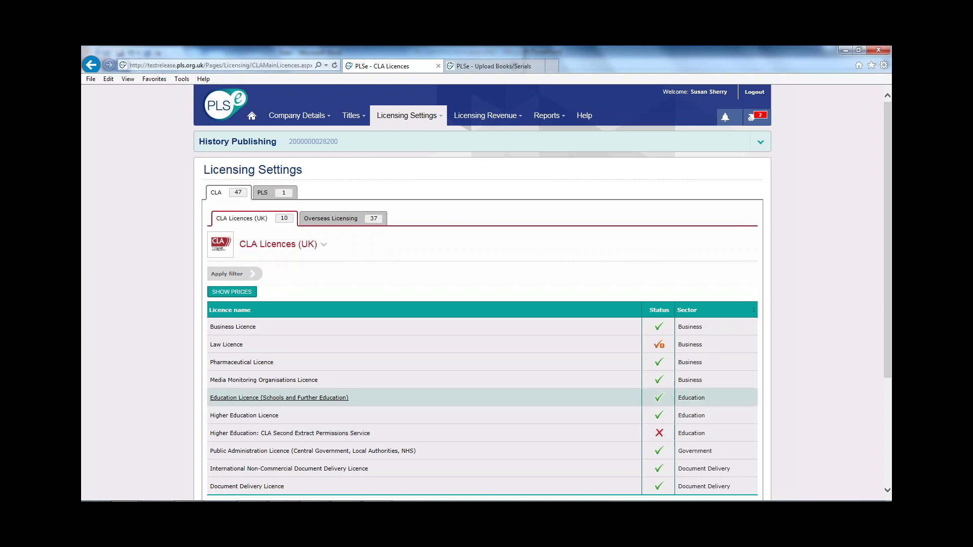
# Check the licence settings of the Business and Law Licences, including the Law Licence's title exclusions, and return to the CLA Licences (UK) list.
pyautogui.click(658, 329)
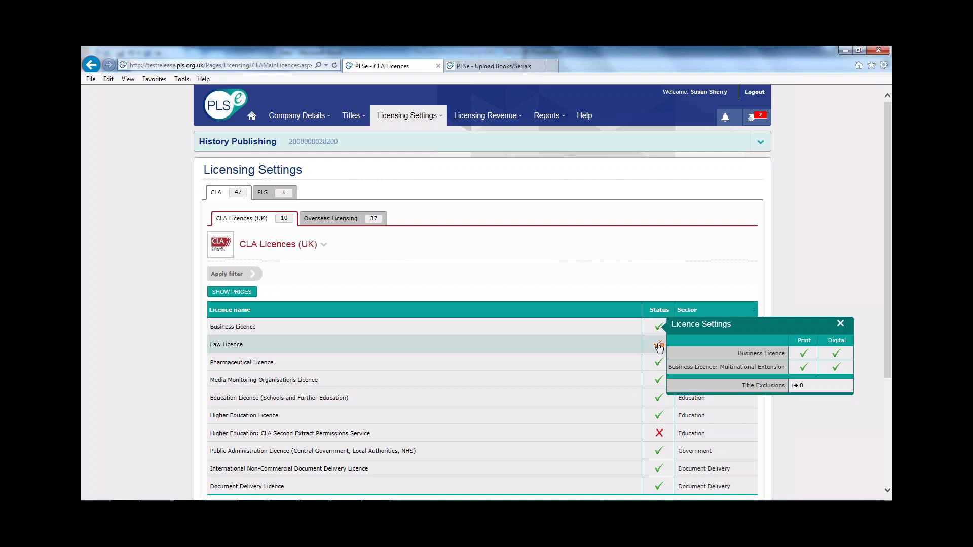
pyautogui.click(659, 346)
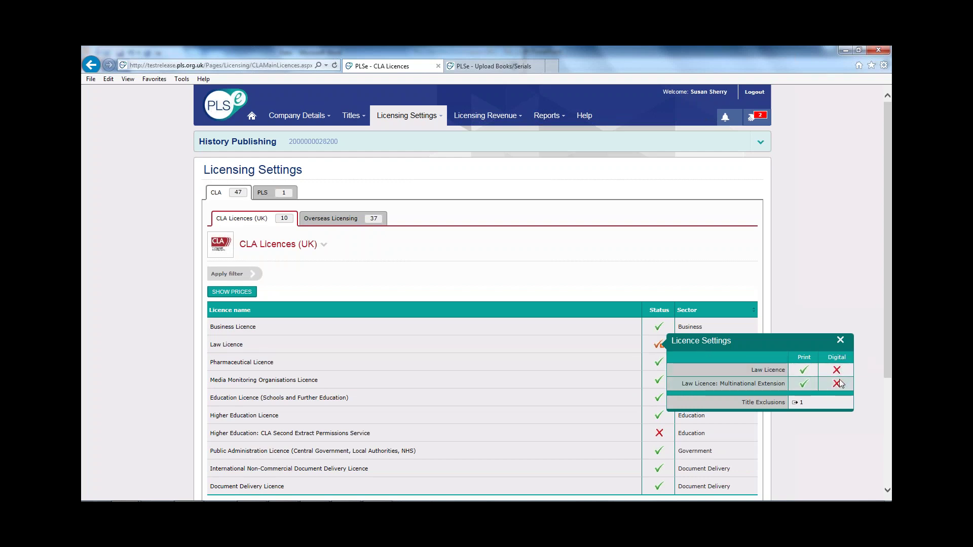
pyautogui.click(801, 403)
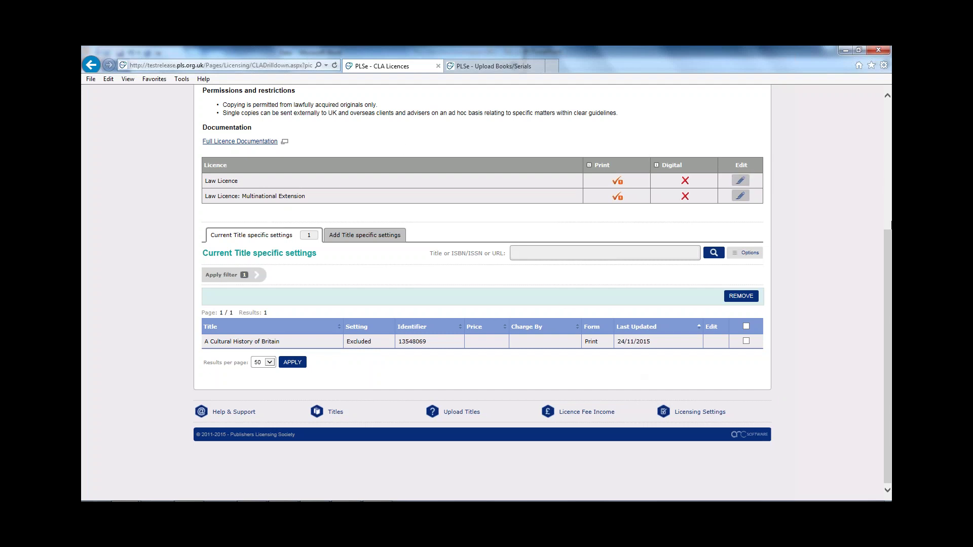
pyautogui.scroll(4, 882, 175)
pyautogui.click(227, 169)
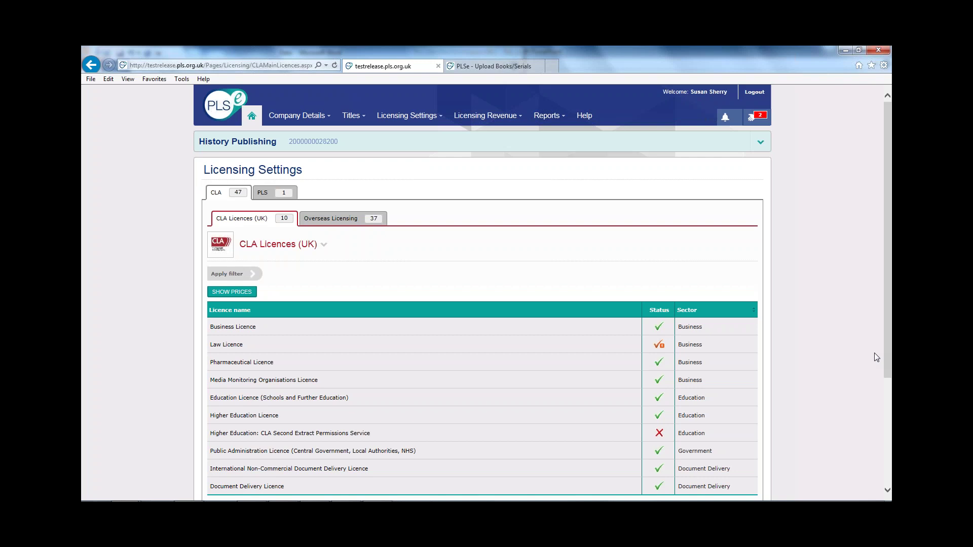
# Review the Business Licence details and its full licence documentation on the CLA website, and return to PLSe.
pyautogui.click(231, 328)
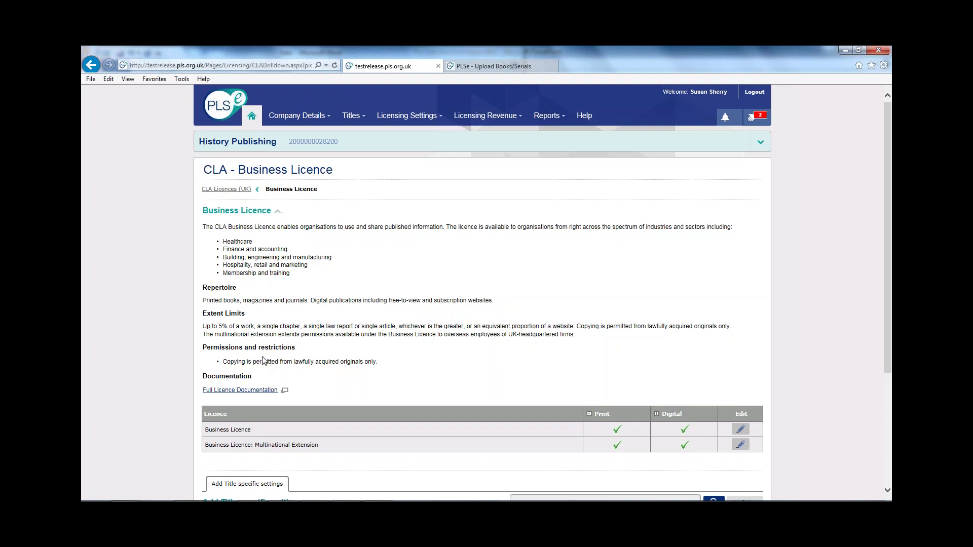
pyautogui.click(240, 390)
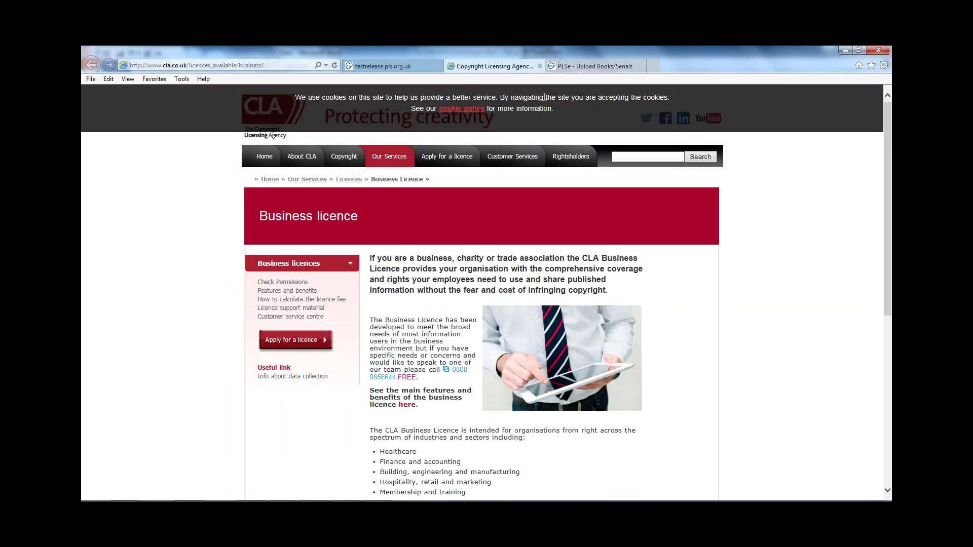
pyautogui.moveTo(571, 156)
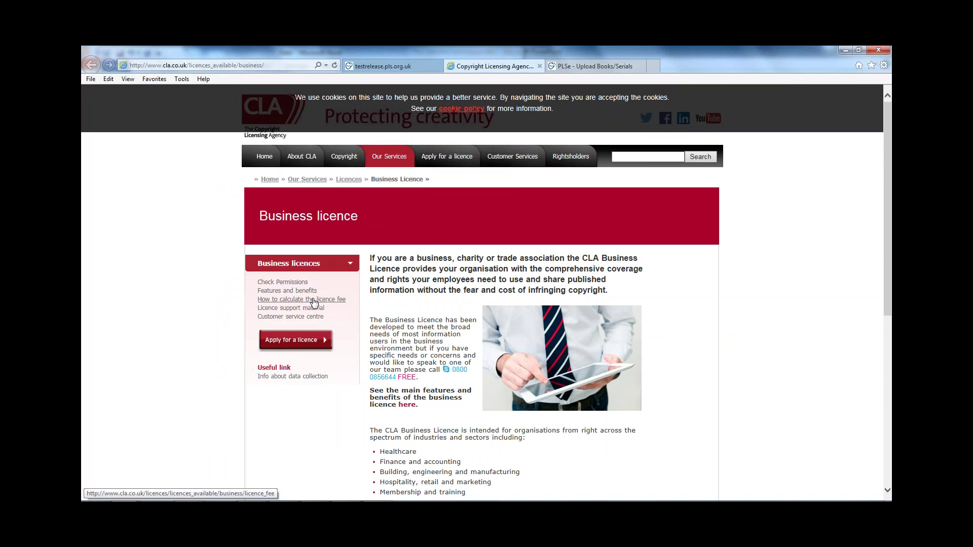
pyautogui.click(399, 71)
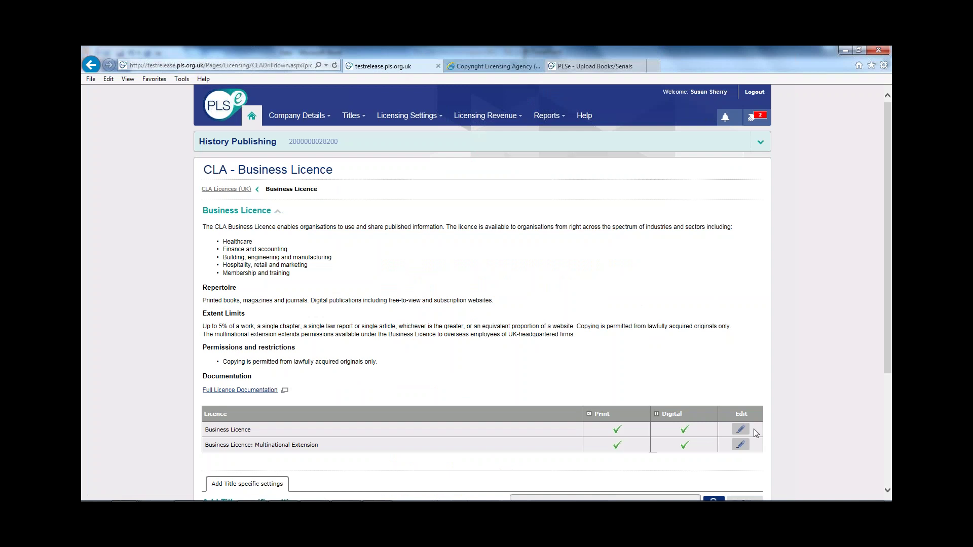
# Open the Law Licence from the CLA licences, include Digital alongside Print for it, and save the change.
pyautogui.moveTo(431, 126)
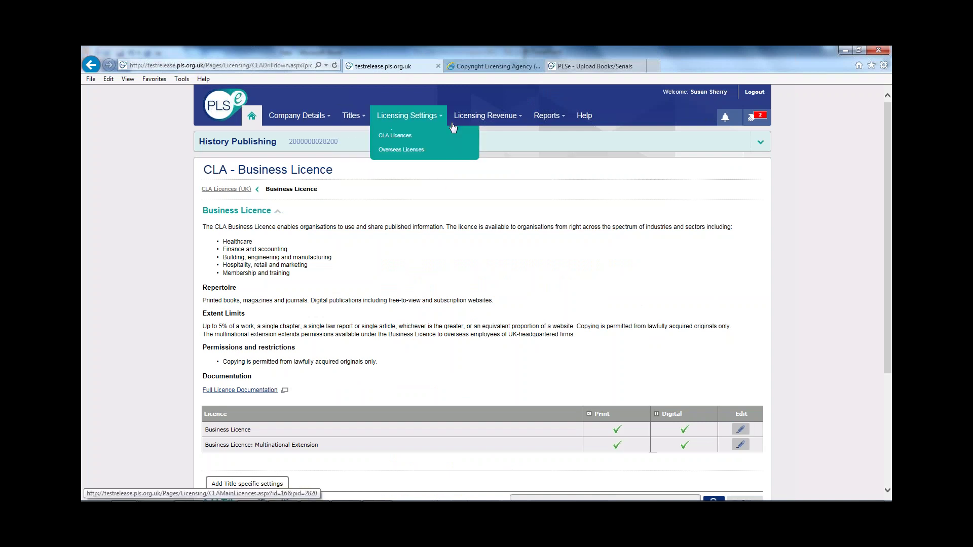
pyautogui.click(398, 135)
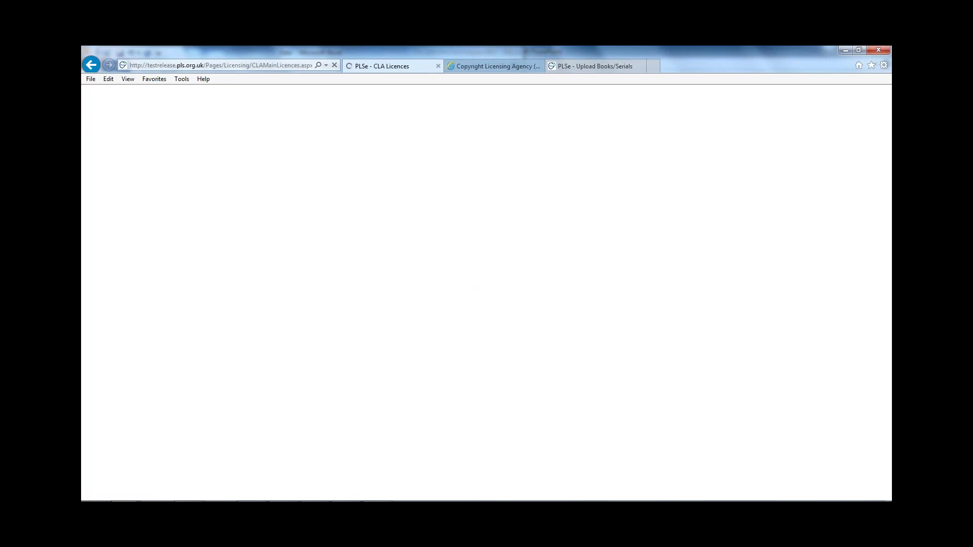
pyautogui.click(230, 346)
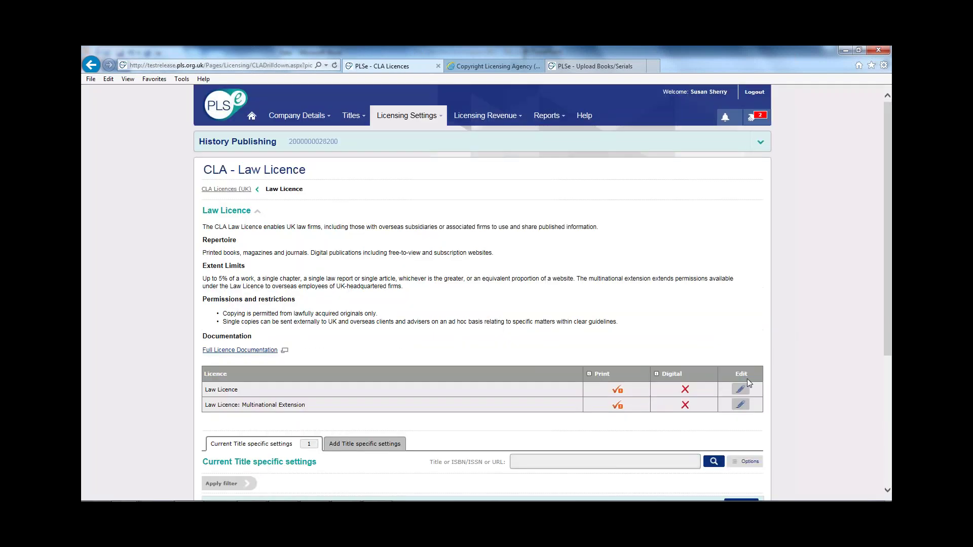
pyautogui.click(740, 389)
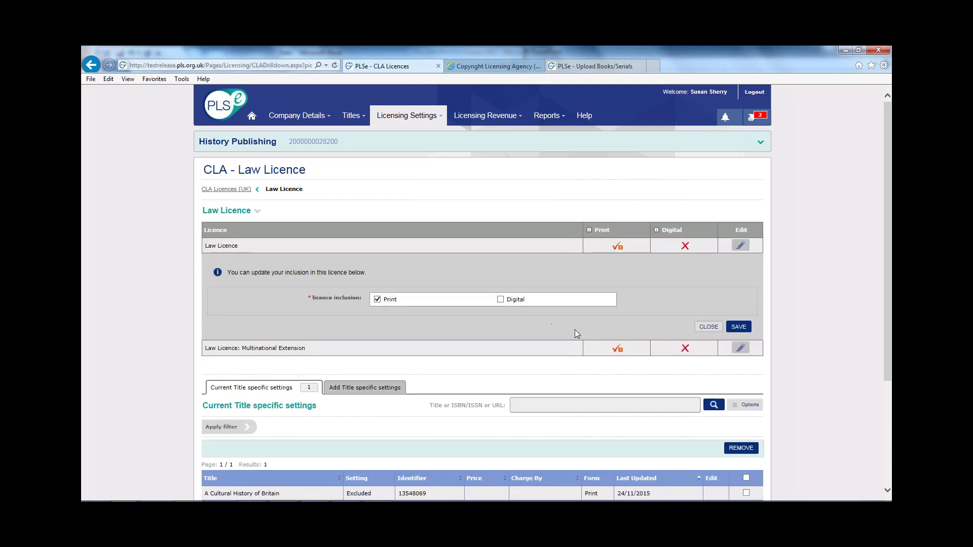
pyautogui.click(500, 299)
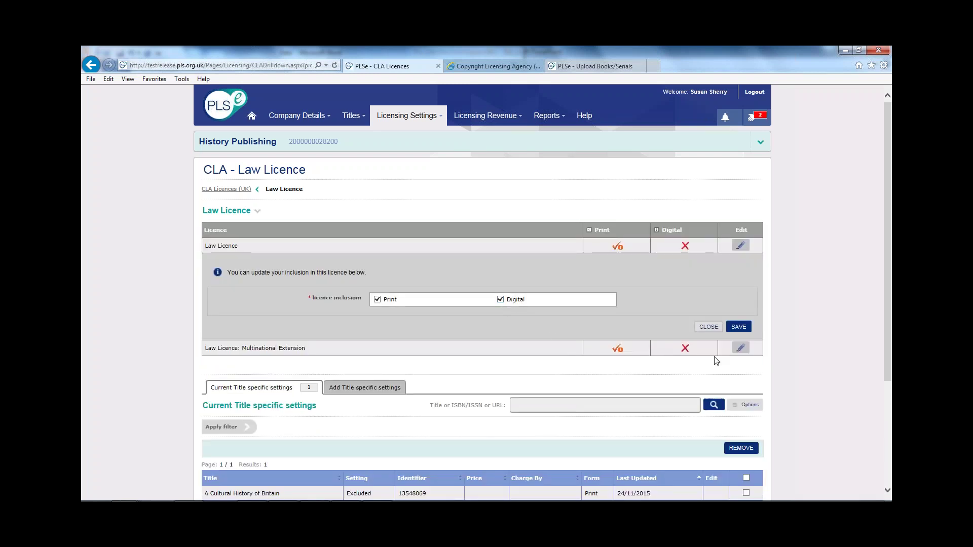
pyautogui.click(738, 327)
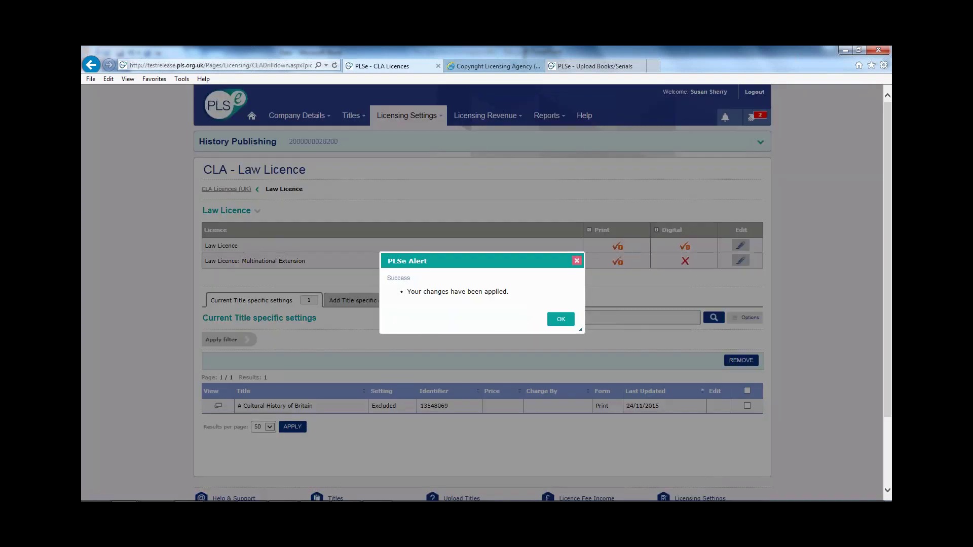
pyautogui.click(561, 320)
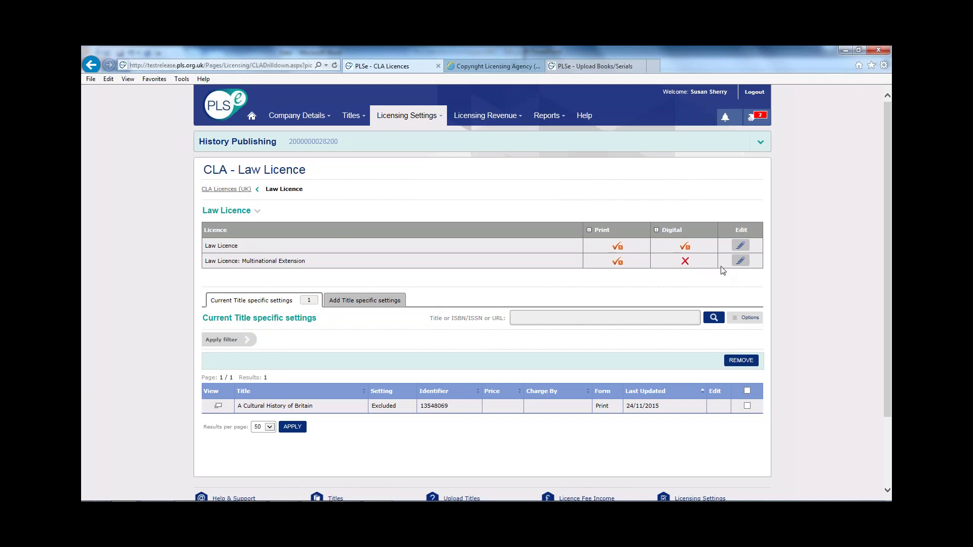
# Include Digital in the Law Licence: Multinational Extension and save the change.
pyautogui.click(741, 261)
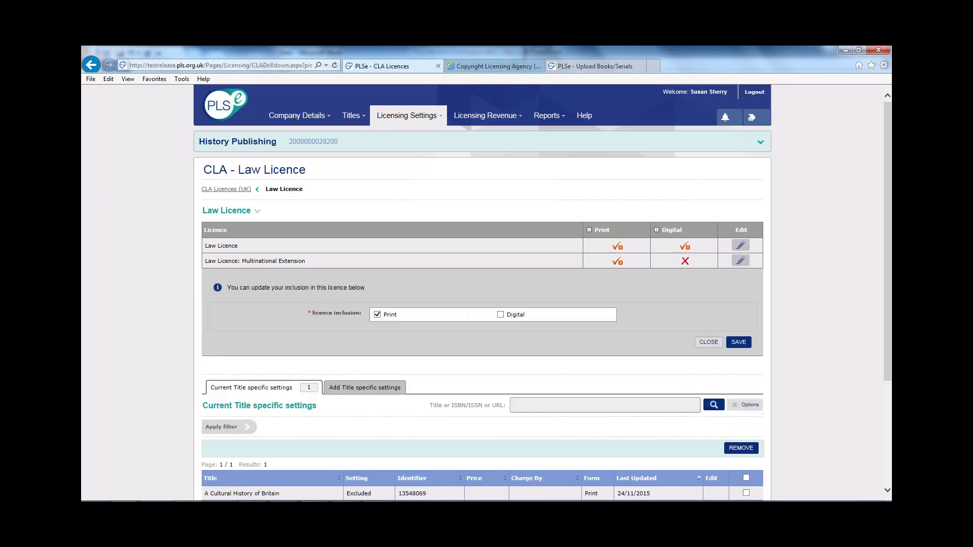
pyautogui.click(509, 316)
pyautogui.click(741, 344)
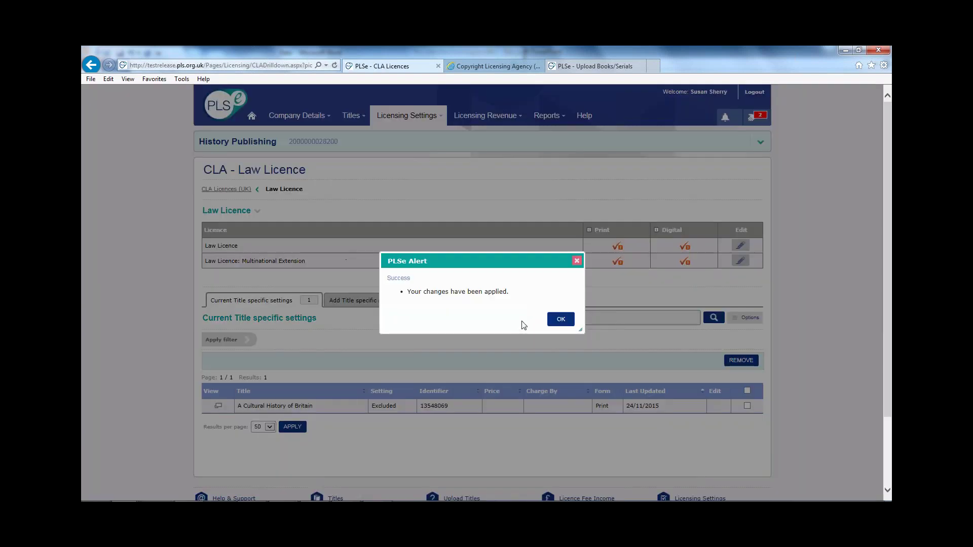
pyautogui.click(560, 319)
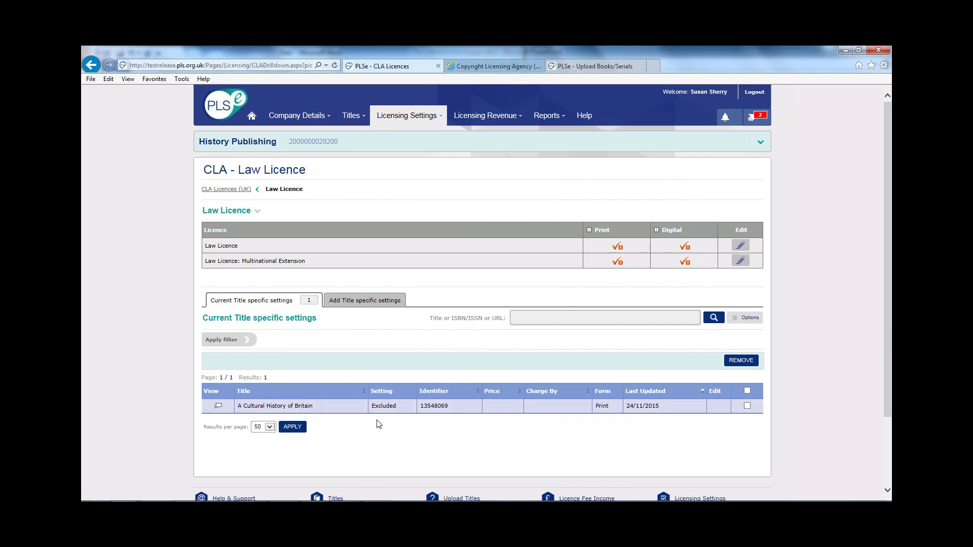
# Remove the exclusion of A Cultural History of Britain from the Law Licence's title specific settings.
pyautogui.click(747, 406)
pyautogui.click(743, 363)
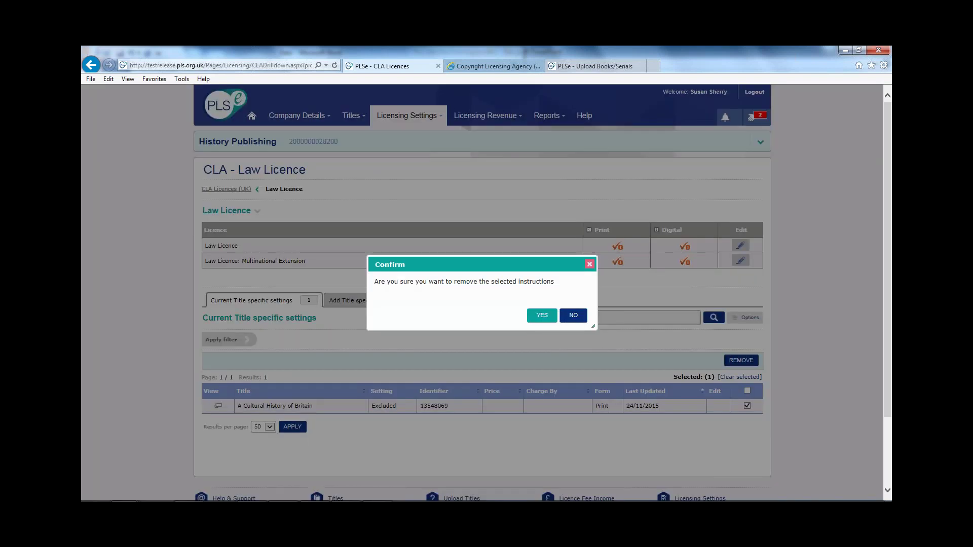
pyautogui.click(542, 316)
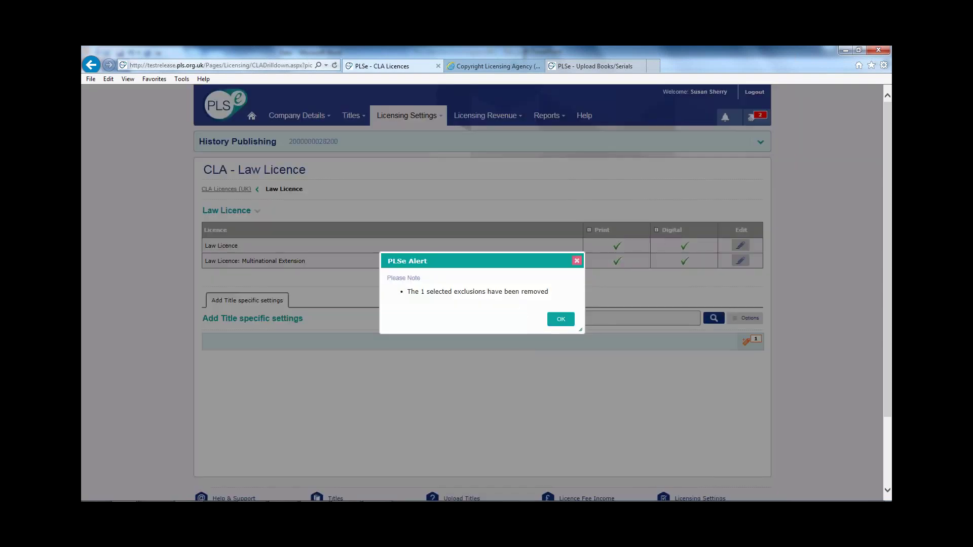
pyautogui.click(560, 319)
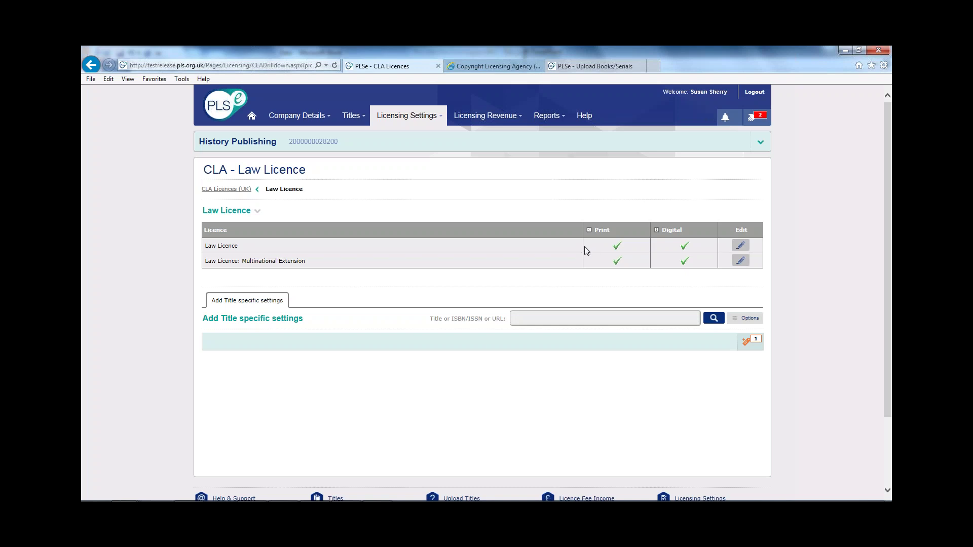
# Return to the CLA Licences (UK) list and review the licence prices and the Document Delivery Licence's settings.
pyautogui.click(226, 194)
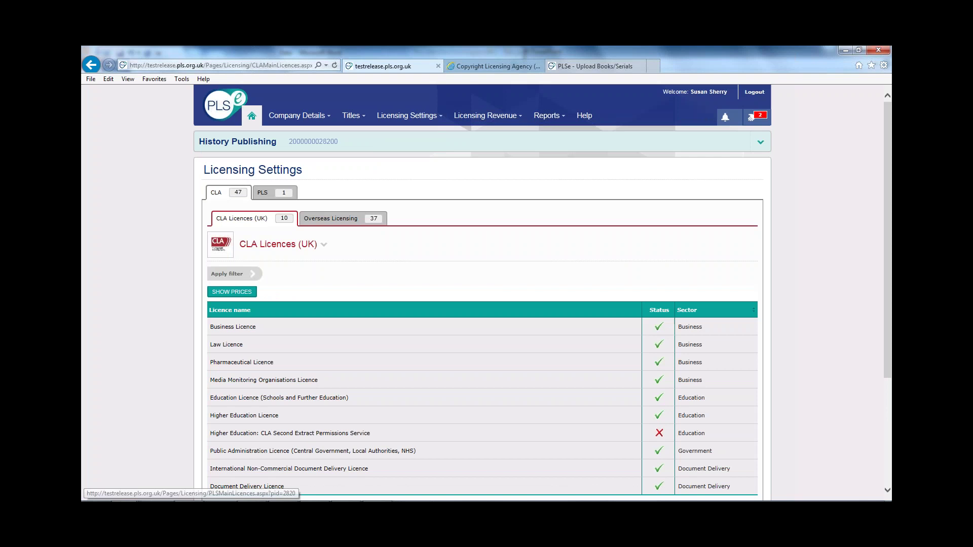
pyautogui.moveTo(884, 223); pyautogui.dragTo(887, 262)
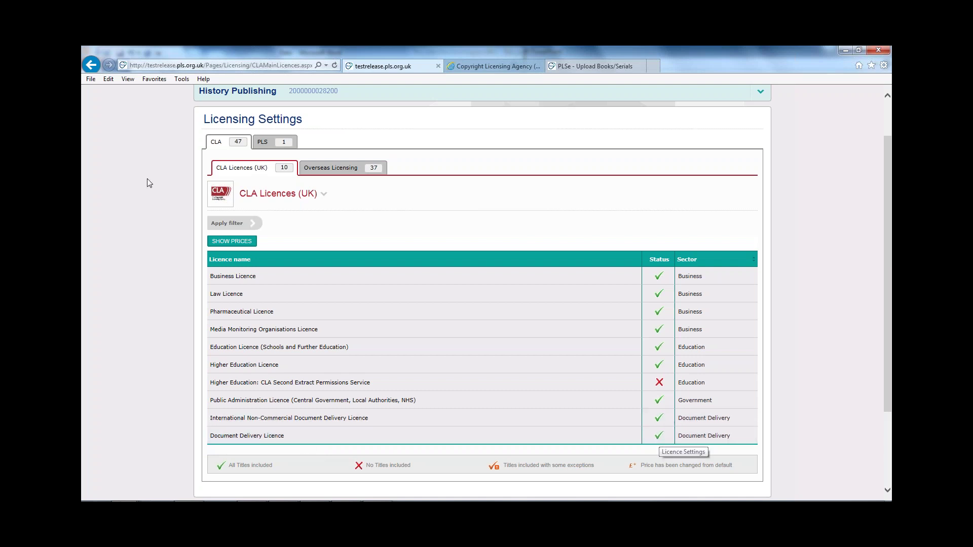
pyautogui.click(215, 245)
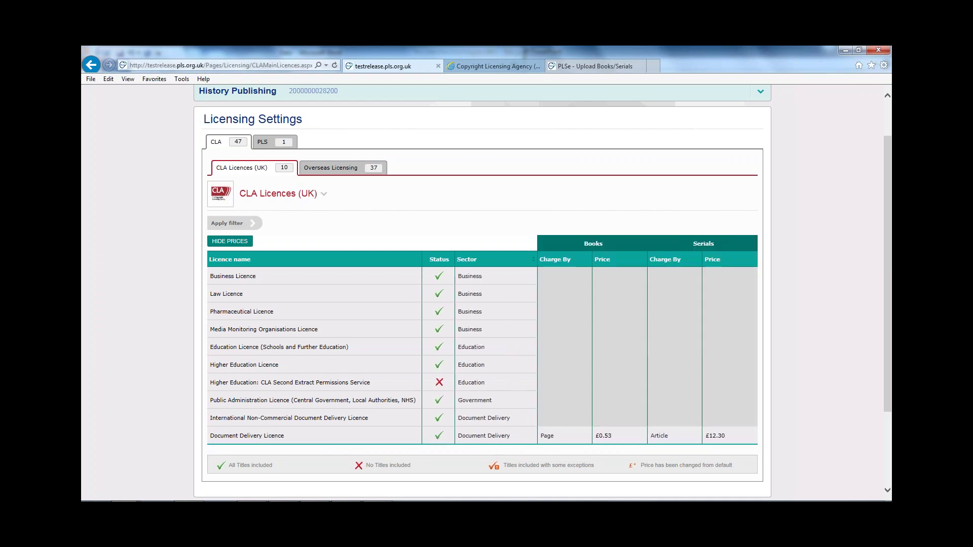
pyautogui.click(215, 243)
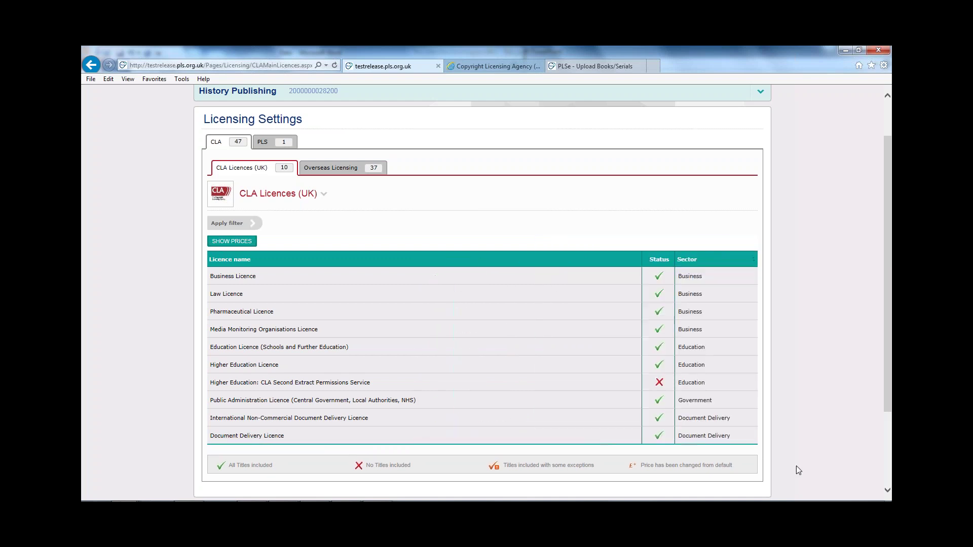
pyautogui.click(658, 436)
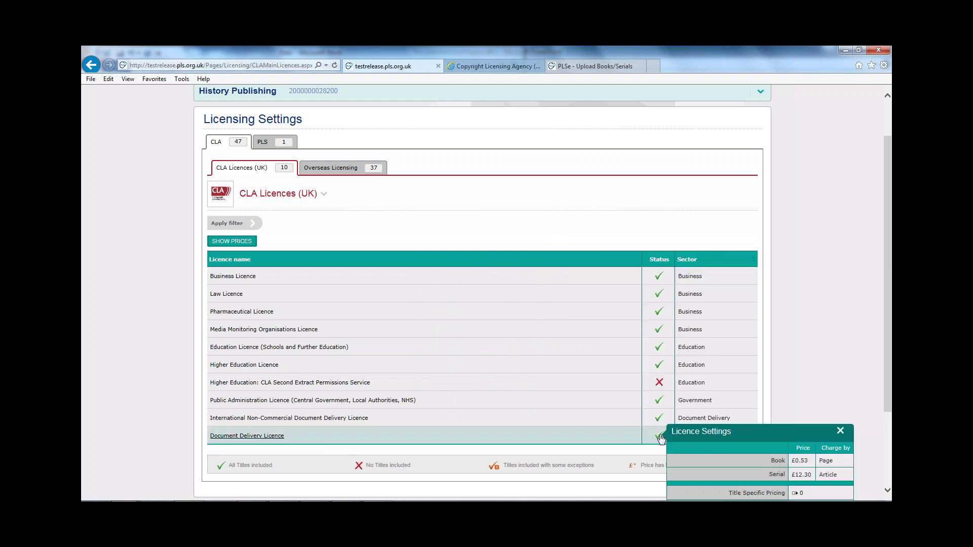
pyautogui.moveTo(886, 240); pyautogui.dragTo(885, 263)
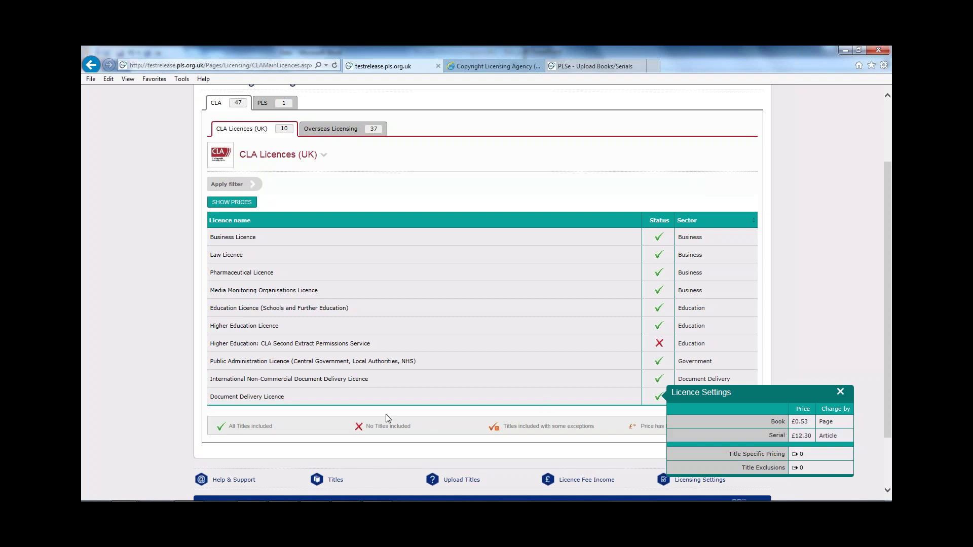
# Open the Document Delivery Licence and list the titles tagged History of Britain for adding title specific settings.
pyautogui.click(262, 403)
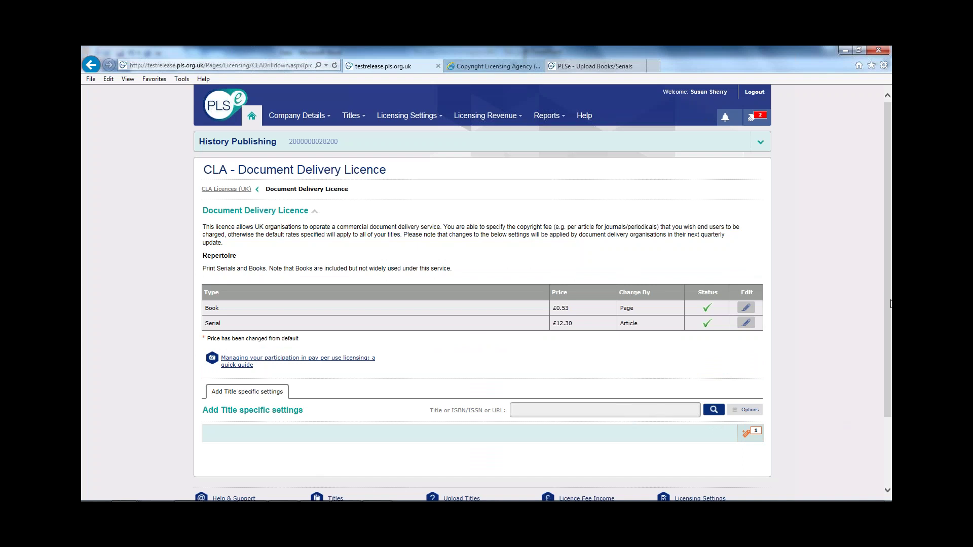
pyautogui.scroll(-1, 606, 369)
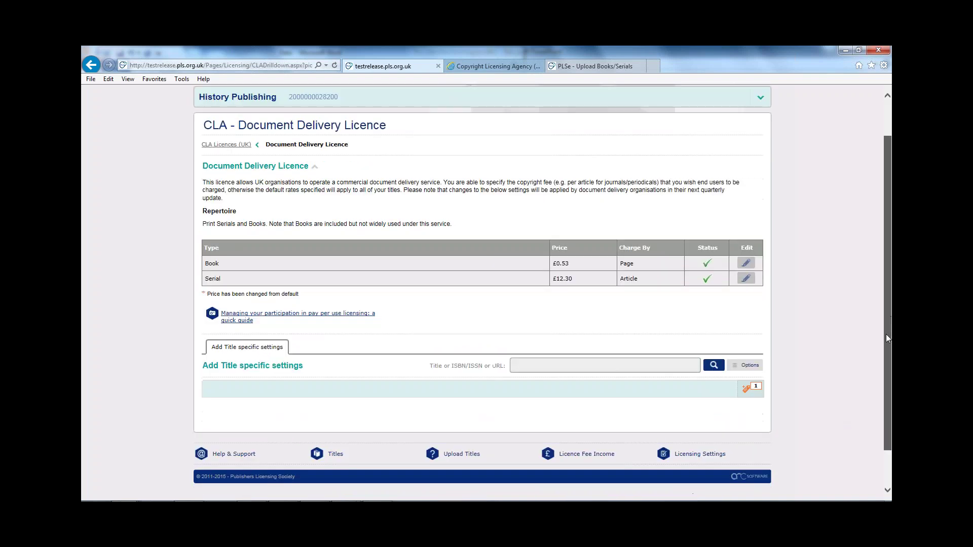
pyautogui.click(746, 388)
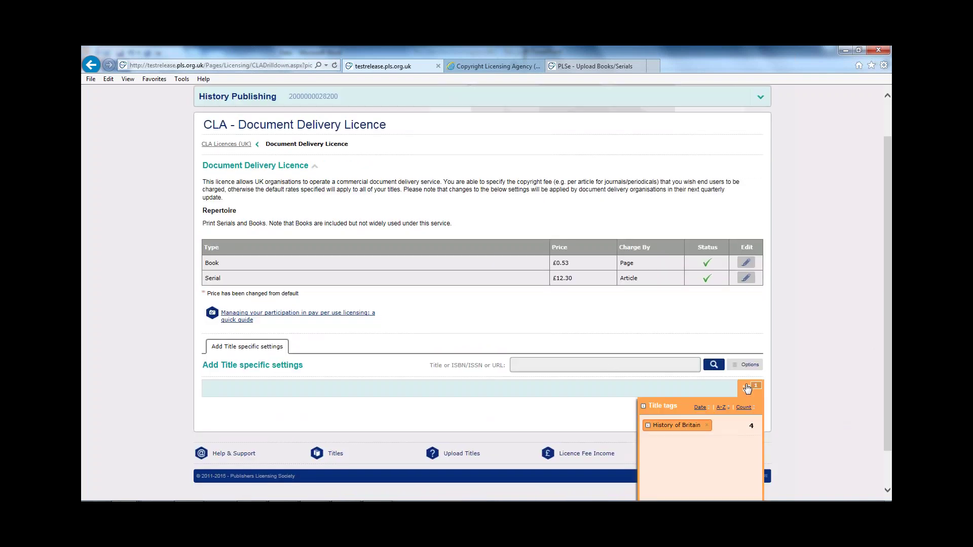
pyautogui.click(667, 427)
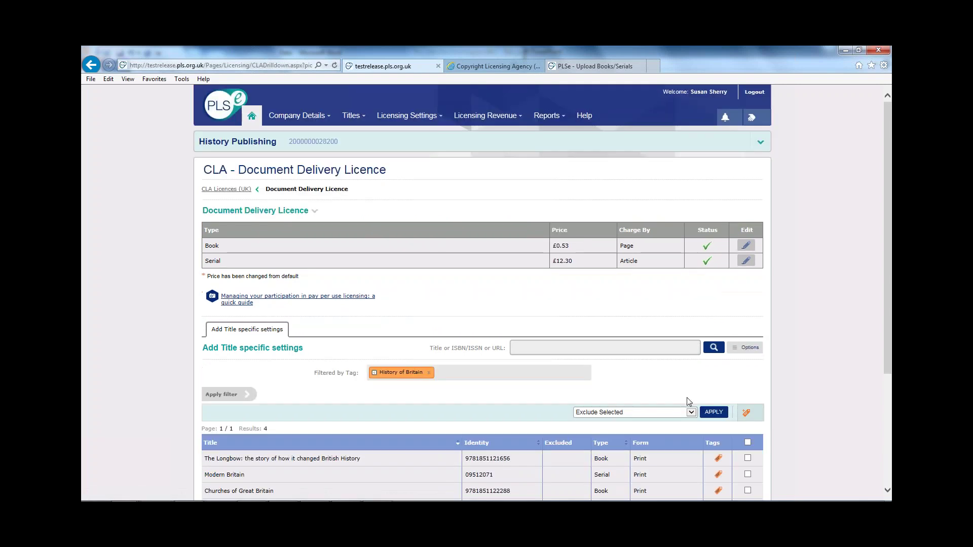
# Set a title specific price of 30 per Article for Modern Britain in the Document Delivery Licence.
pyautogui.scroll(-3, 689, 403)
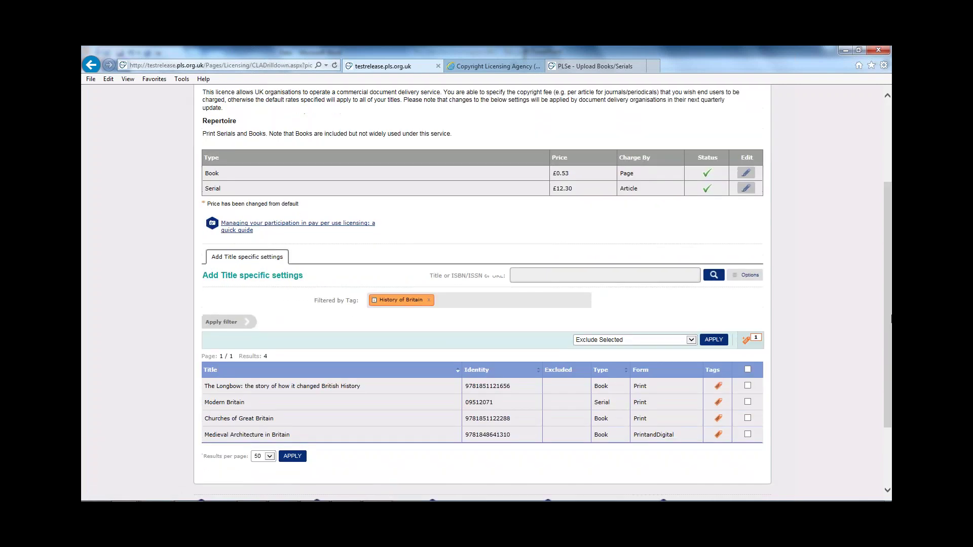
pyautogui.click(748, 402)
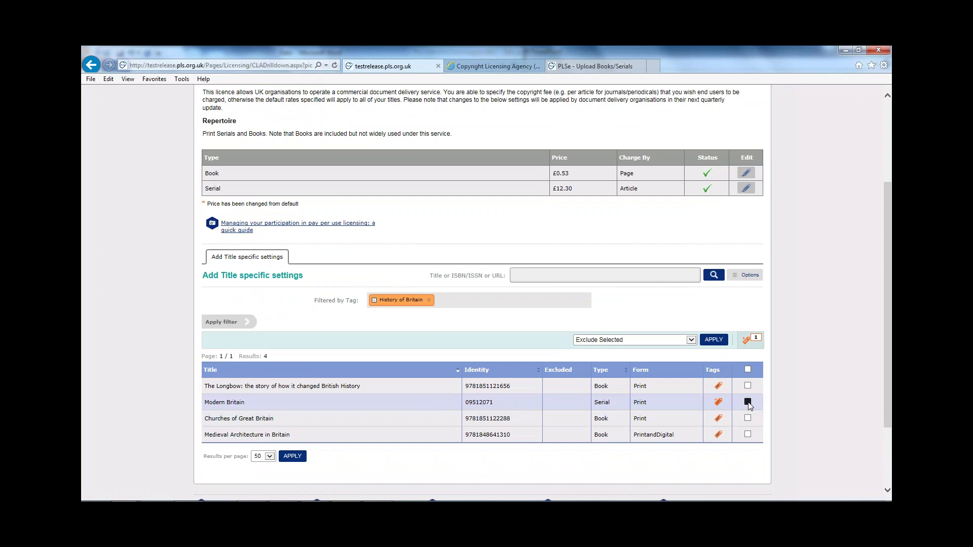
pyautogui.click(669, 339)
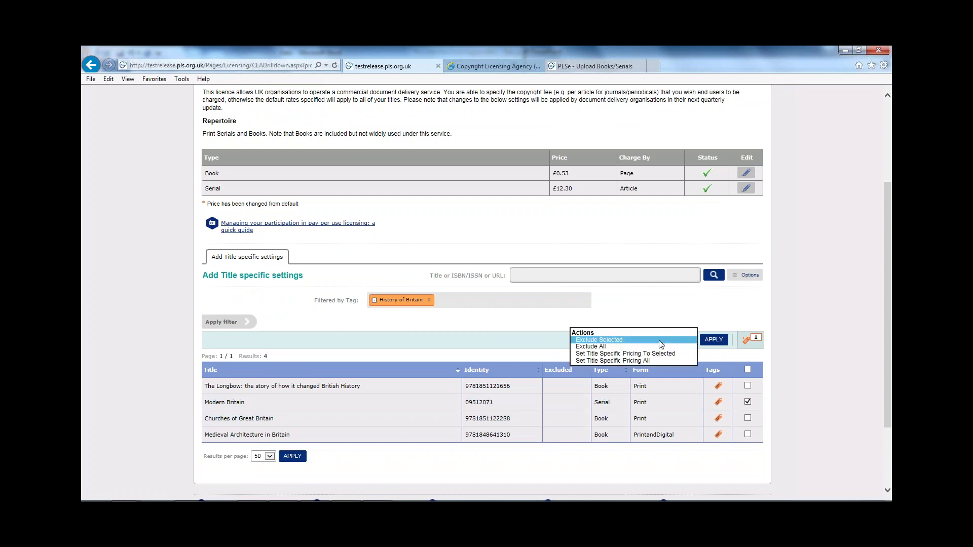
pyautogui.click(624, 354)
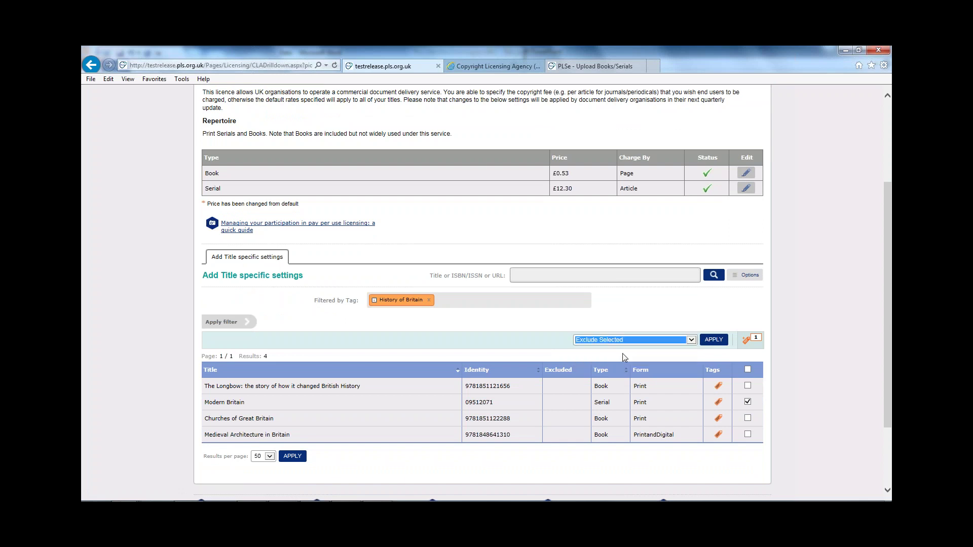
pyautogui.click(632, 339)
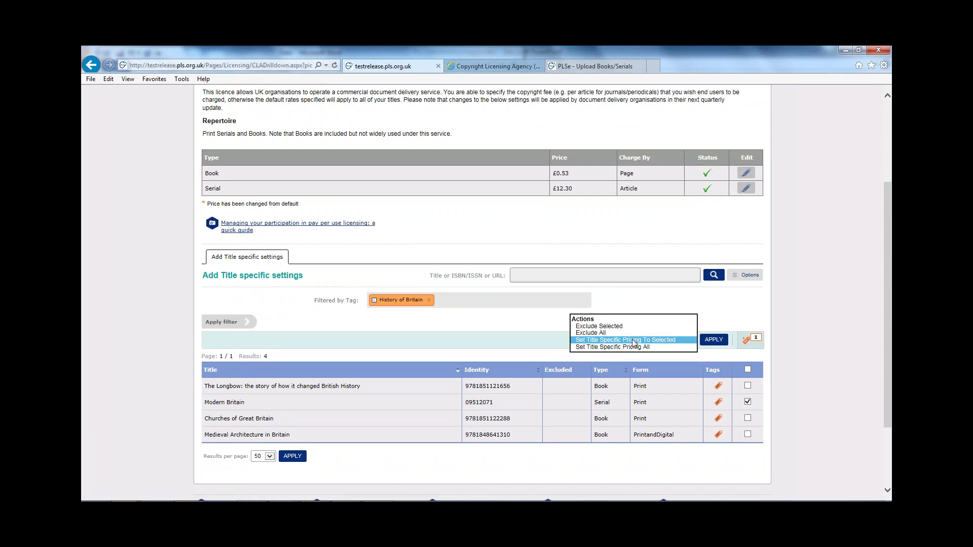
pyautogui.click(708, 343)
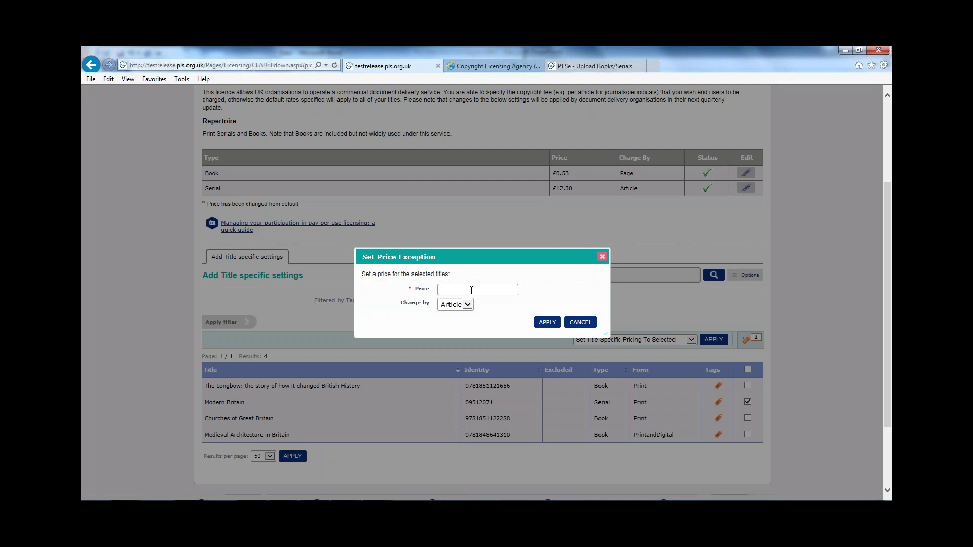
pyautogui.write('30')
pyautogui.click(547, 323)
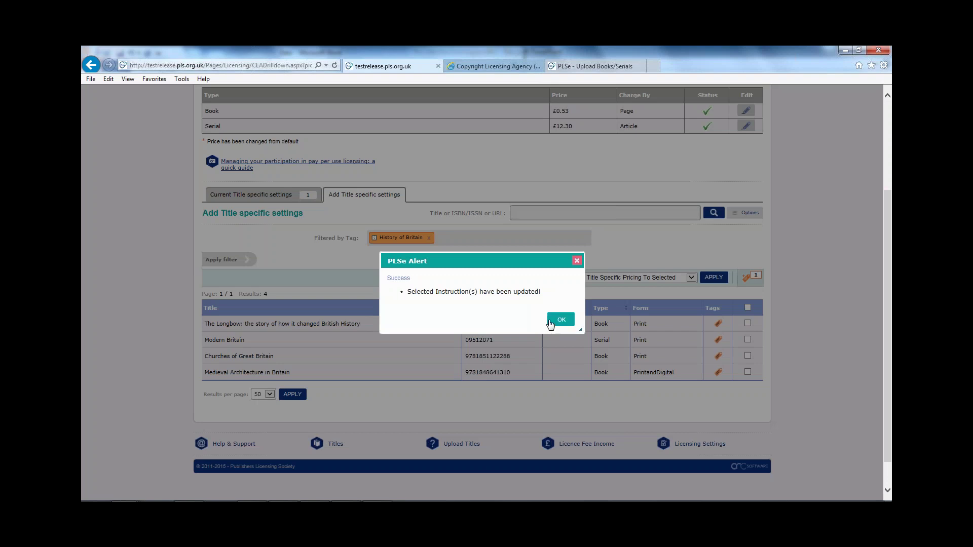
pyautogui.click(557, 320)
# Review the Document Delivery Licence's current title specific settings, including the price entry for Modern Britain.
pyautogui.click(251, 194)
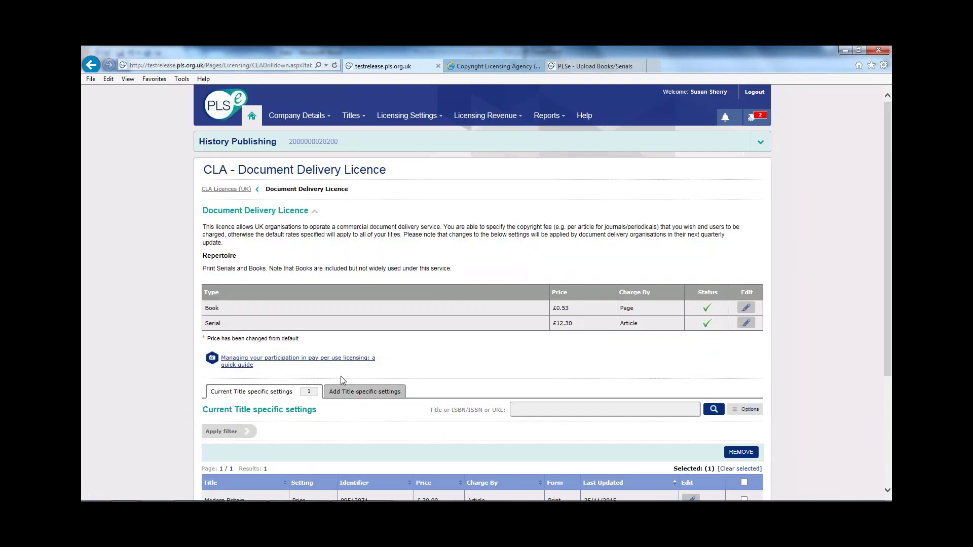
pyautogui.moveTo(888, 264); pyautogui.dragTo(883, 332)
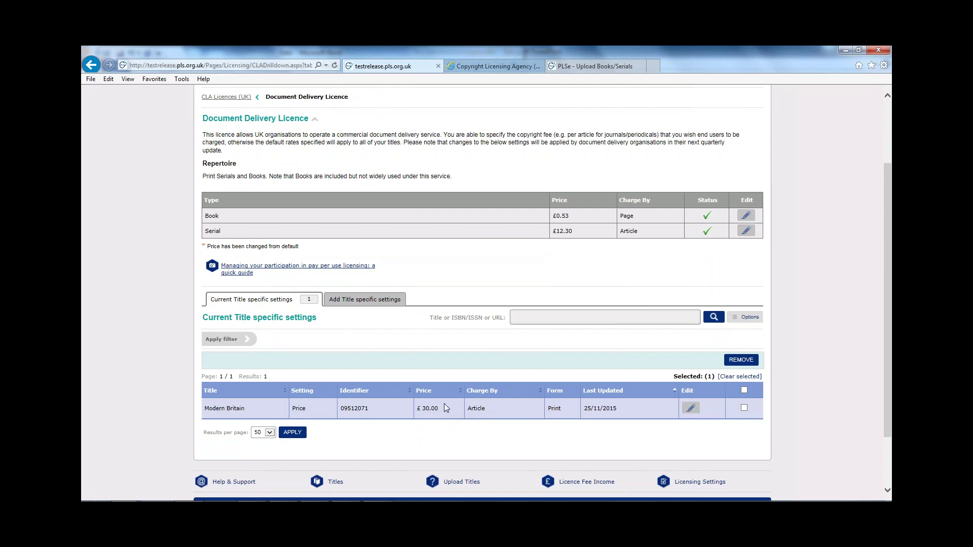
pyautogui.scroll(3, 888, 248)
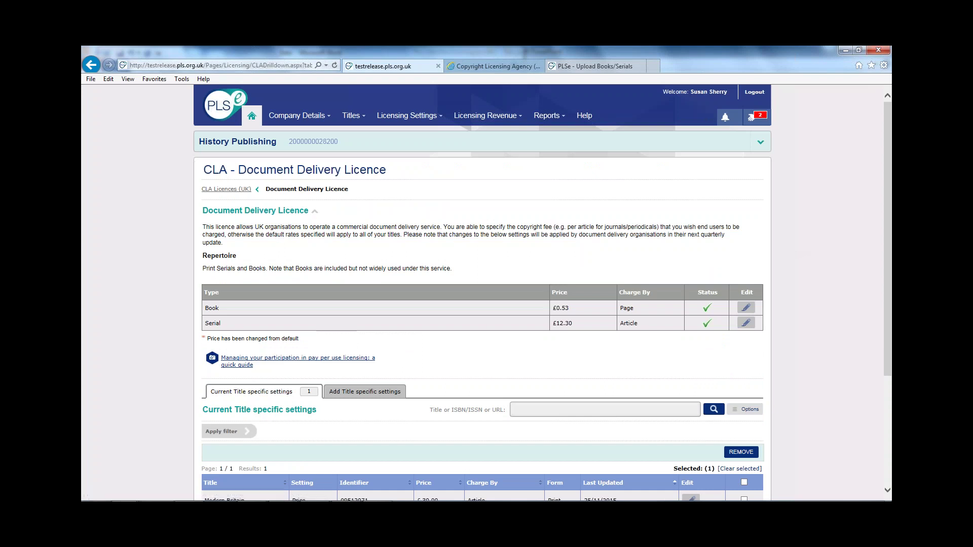
# Return to the licensing settings, show Overseas Licensing and filter the reproduction rights organisations to those with Variable terms.
pyautogui.click(226, 189)
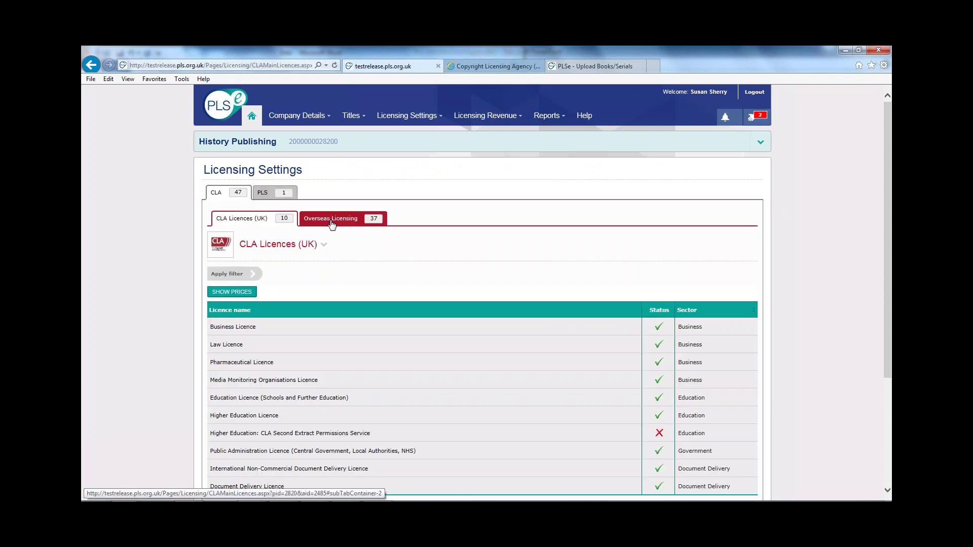
pyautogui.click(330, 219)
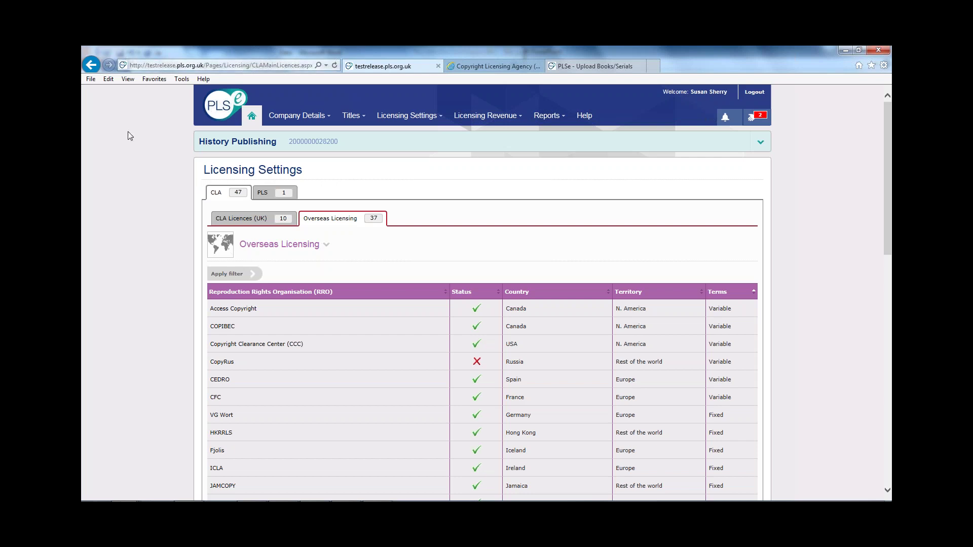
pyautogui.moveTo(885, 241); pyautogui.dragTo(888, 295)
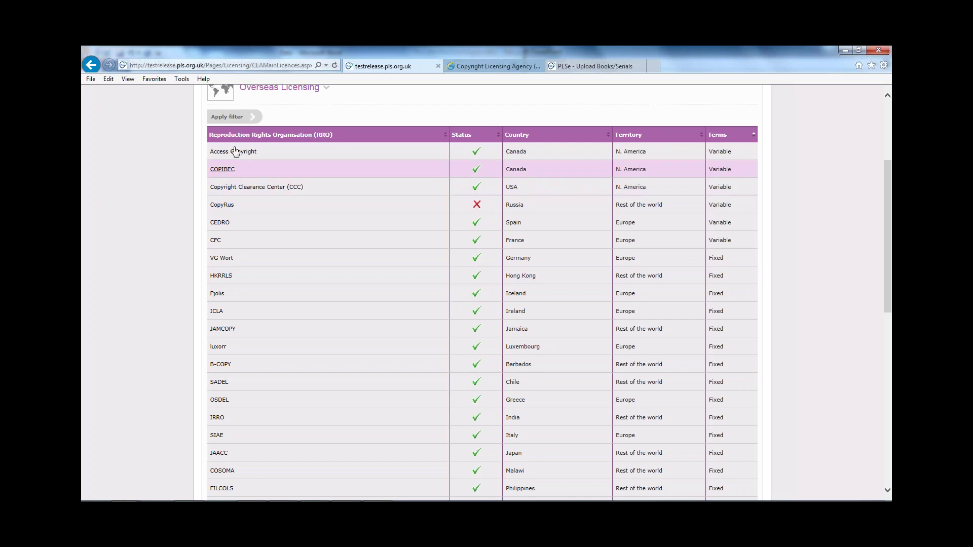
pyautogui.click(227, 117)
pyautogui.click(526, 156)
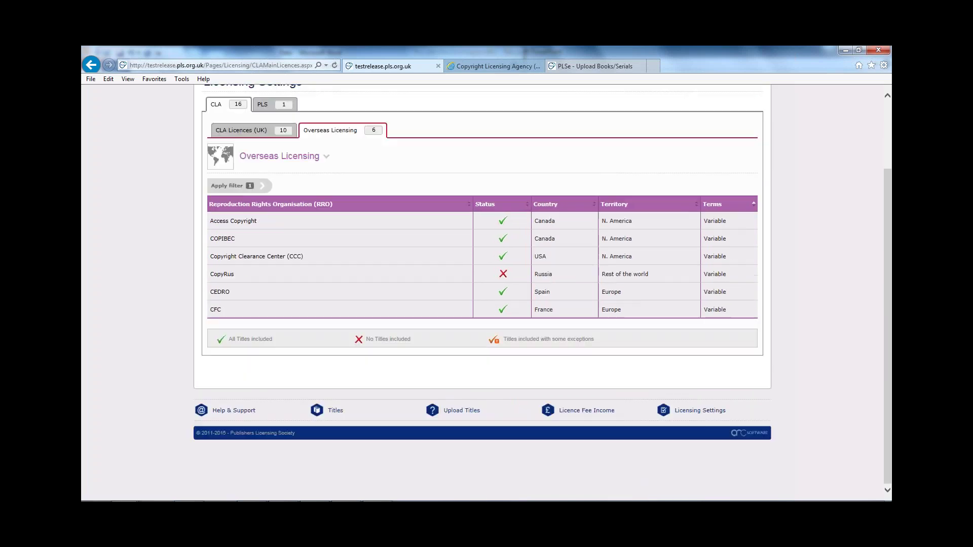
# Review Copyright Clearance Center's pay per use licences and the Electronic Course Content Service settings, and return to Overseas Licensing.
pyautogui.click(239, 257)
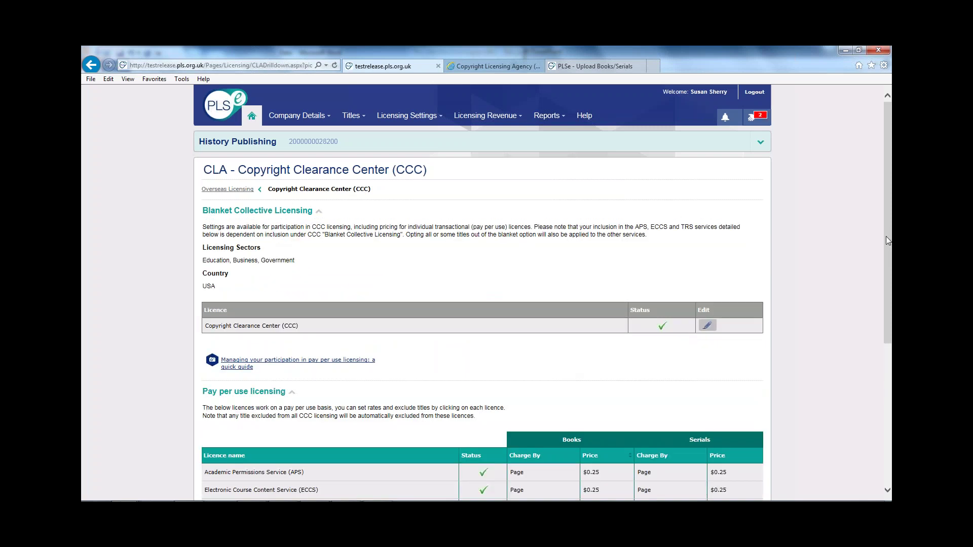
pyautogui.scroll(-3, 883, 267)
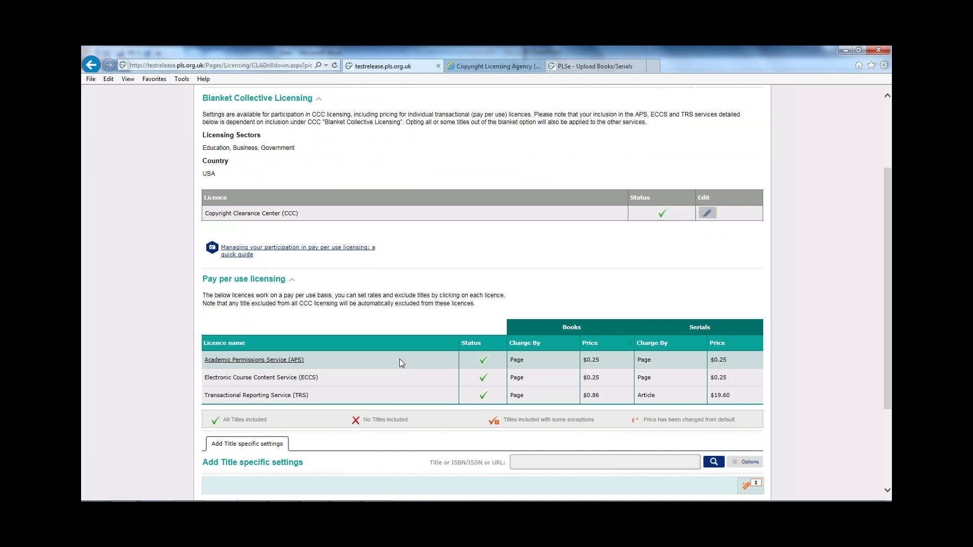
pyautogui.click(282, 379)
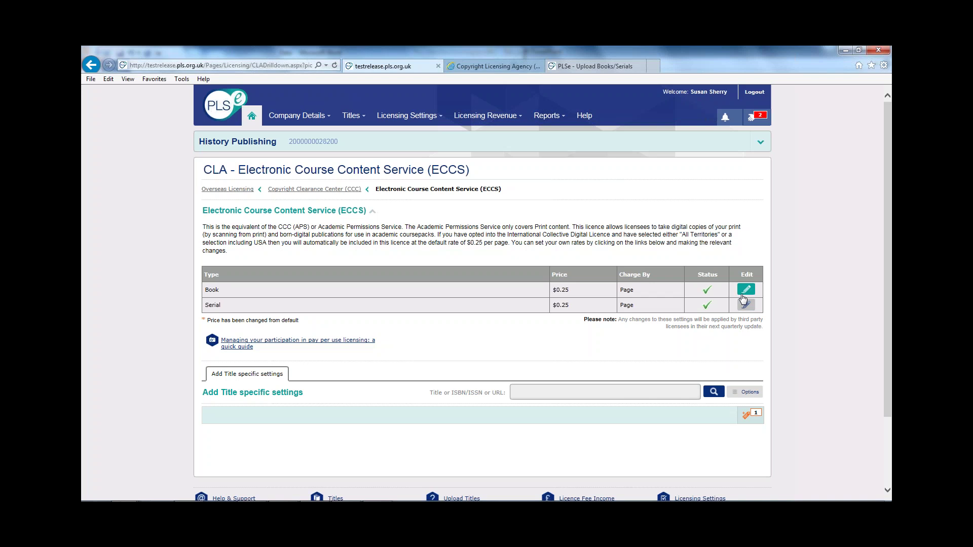
pyautogui.click(242, 192)
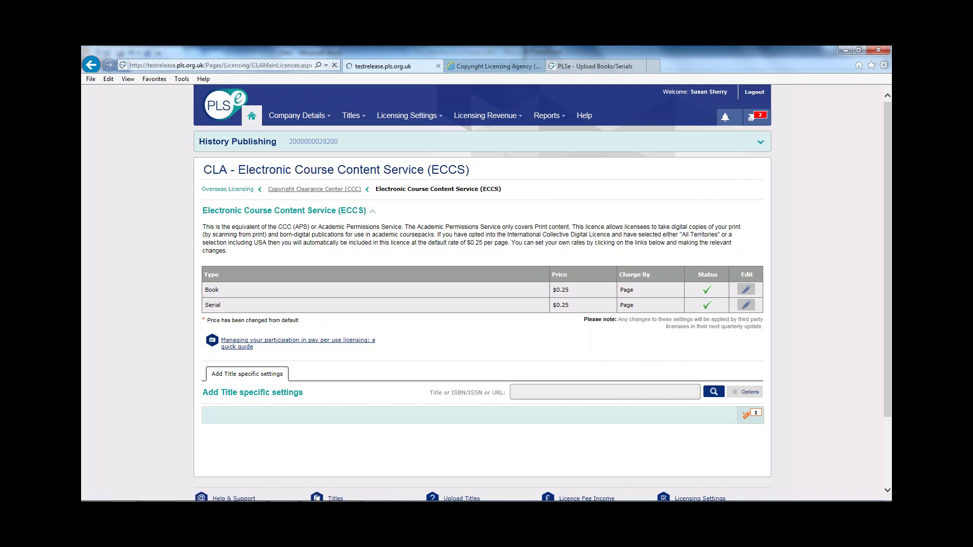
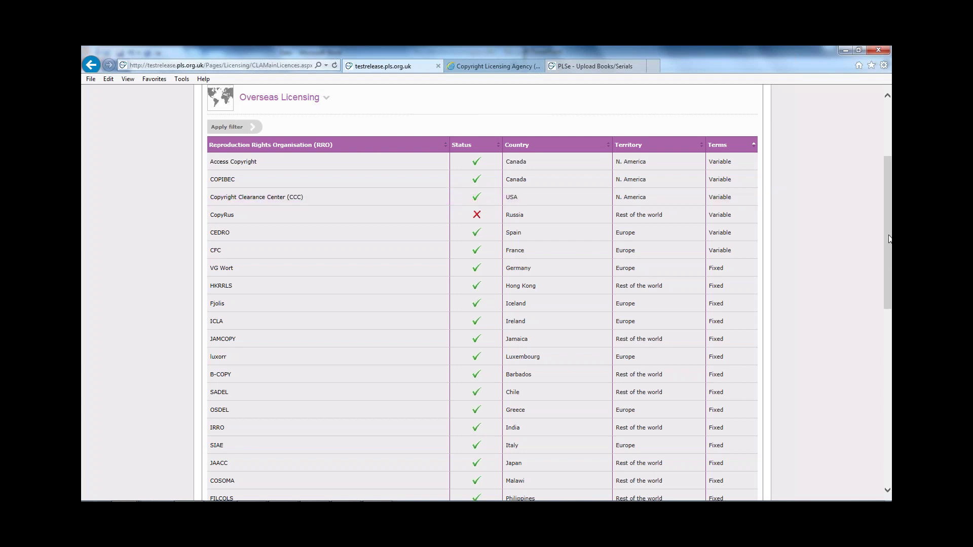
pyautogui.scroll(3, 167, 129)
# Return to the PLSe home page and read the 2015 Distribution Timetable's monthly schedule.
pyautogui.click(91, 66)
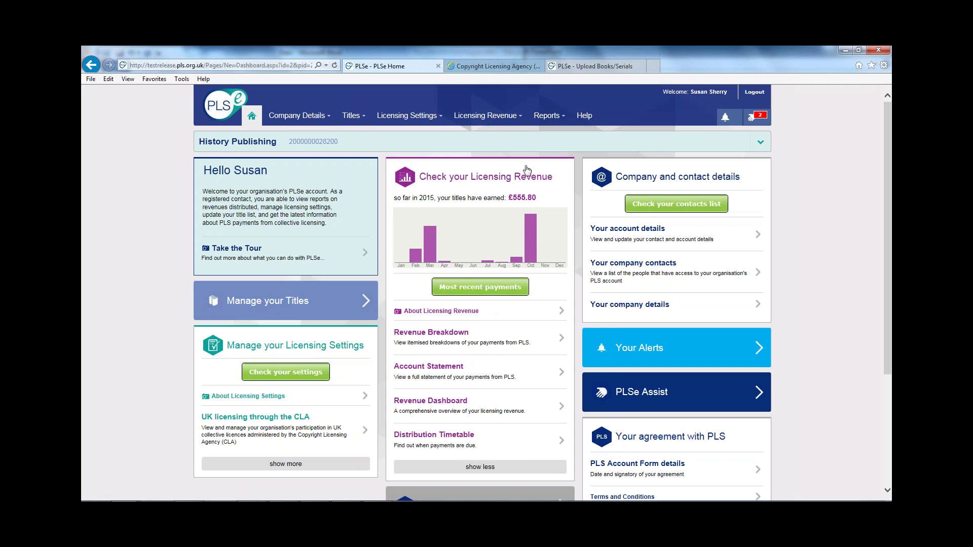
pyautogui.moveTo(466, 122)
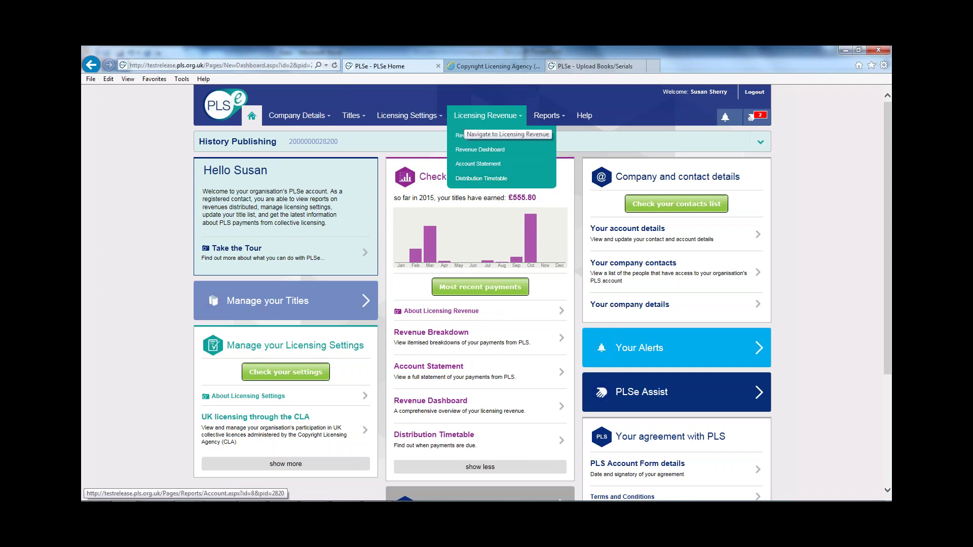
pyautogui.click(471, 179)
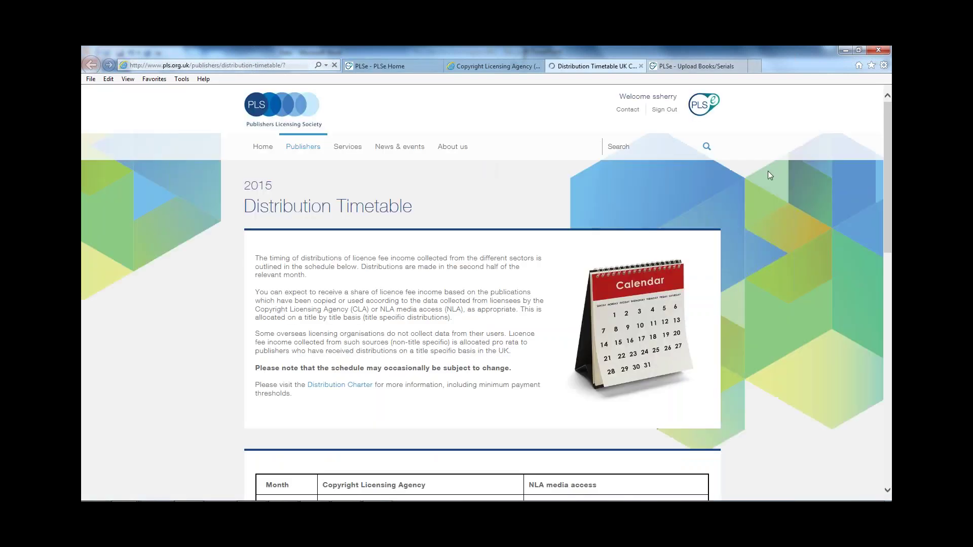
pyautogui.moveTo(888, 243); pyautogui.dragTo(887, 384)
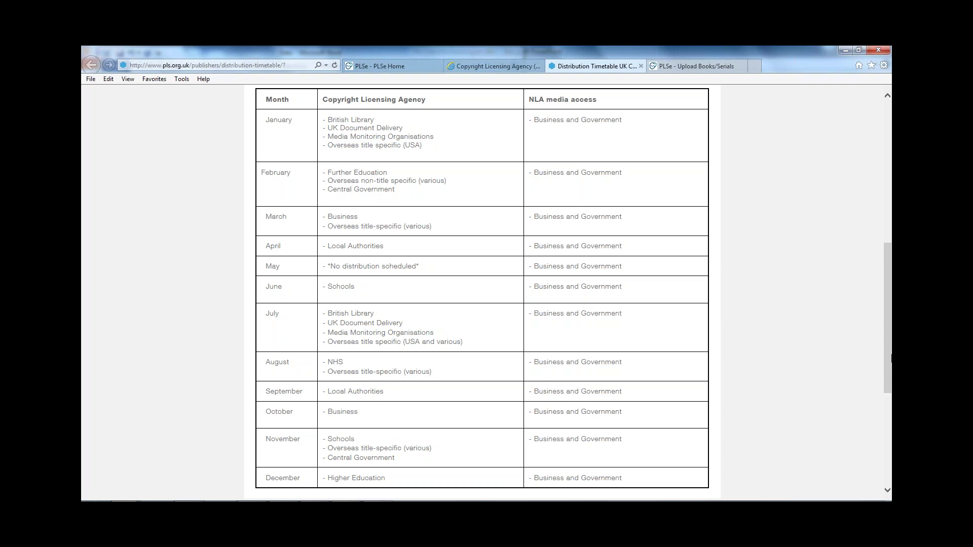
pyautogui.moveTo(888, 382); pyautogui.dragTo(875, 241)
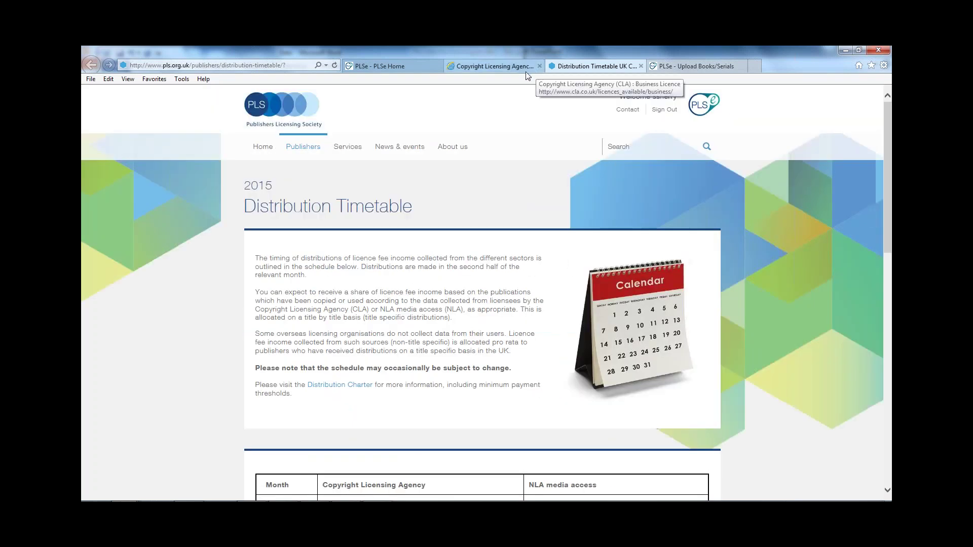
# Open the October 2015 distribution from the Revenue Breakdown and review its payment details and export formats.
pyautogui.click(382, 66)
pyautogui.moveTo(478, 135)
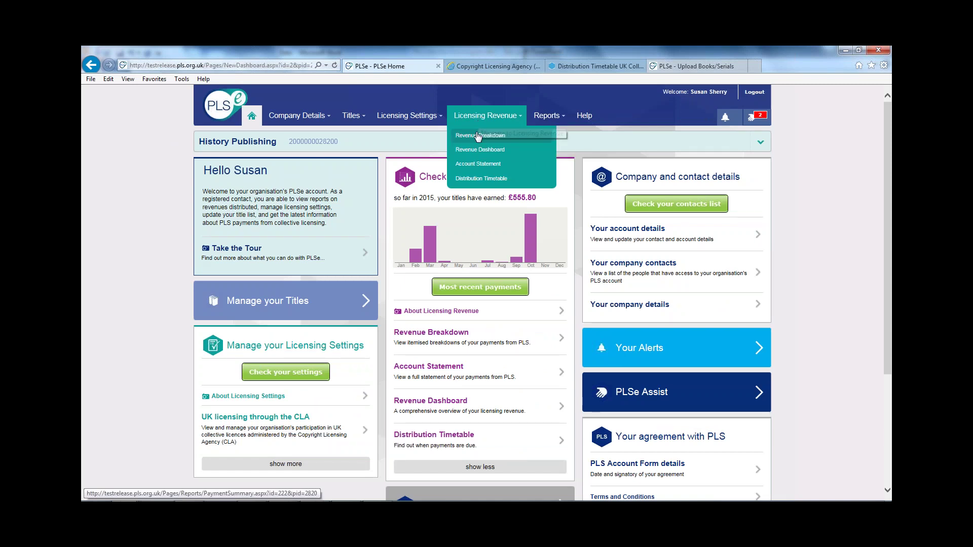
pyautogui.click(479, 135)
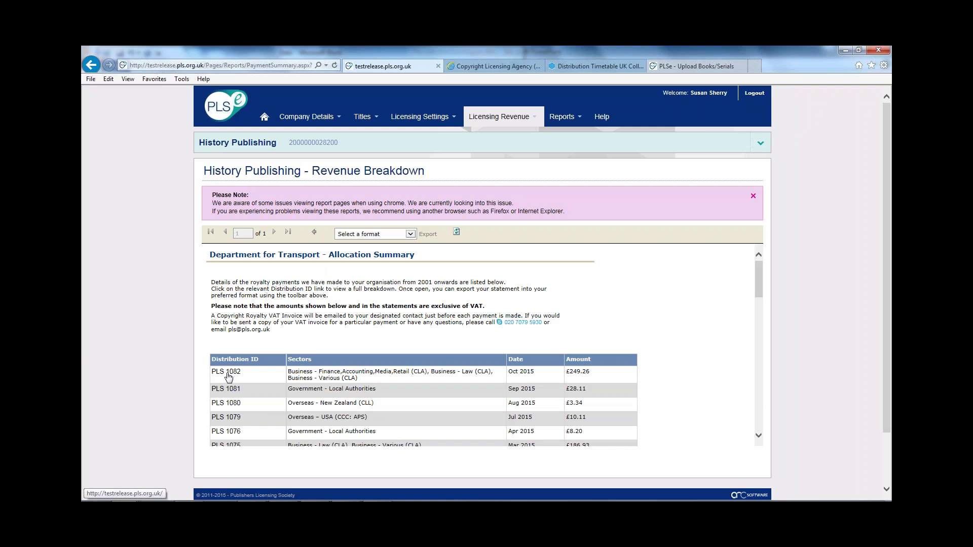
pyautogui.click(228, 376)
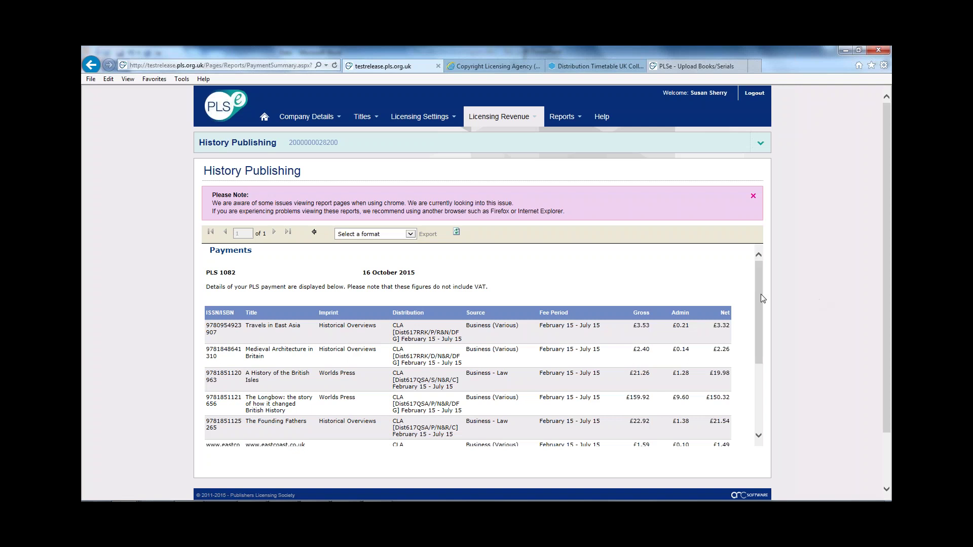
pyautogui.moveTo(760, 297); pyautogui.dragTo(765, 332)
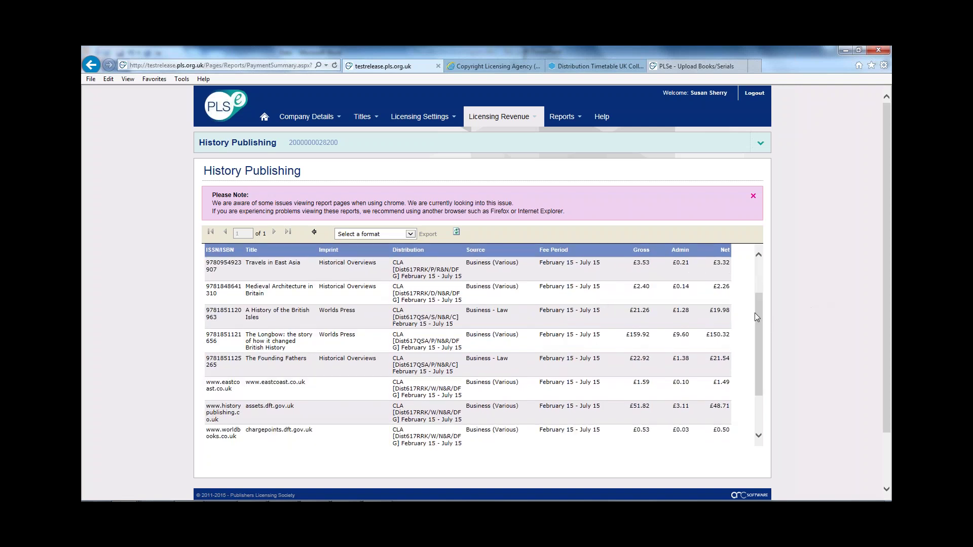
pyautogui.moveTo(756, 317); pyautogui.dragTo(766, 291)
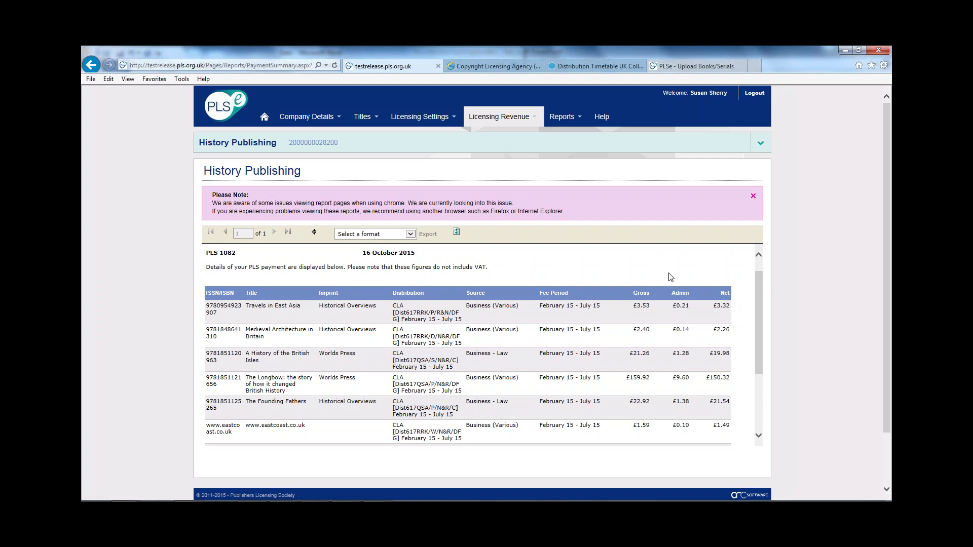
pyautogui.click(369, 234)
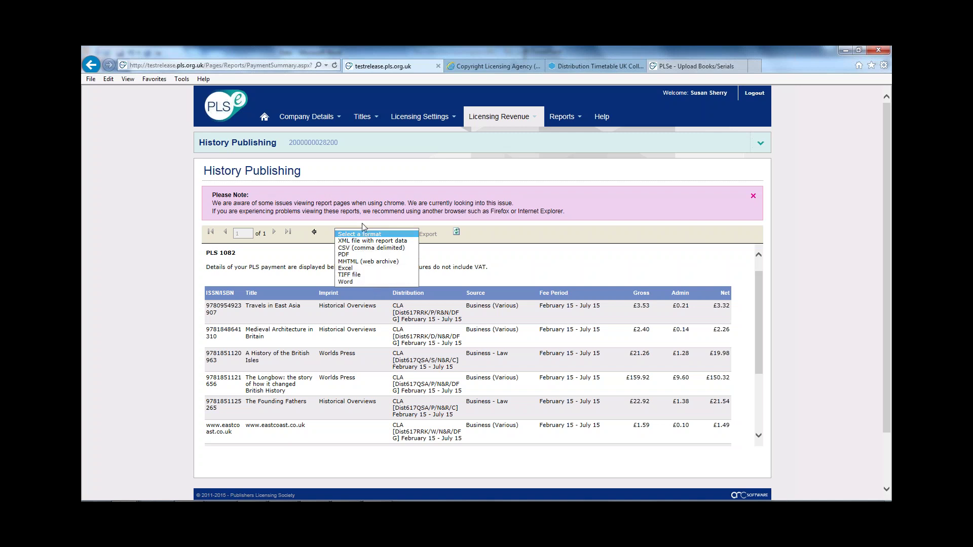
pyautogui.click(505, 260)
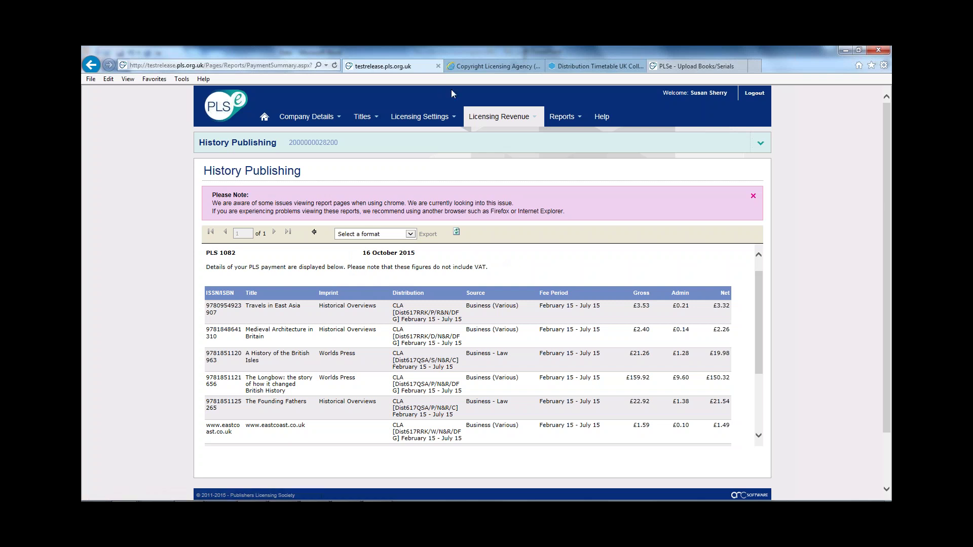
# Open the Account Statement and expand the 16/10/2015 payment to view its transactions.
pyautogui.moveTo(482, 120)
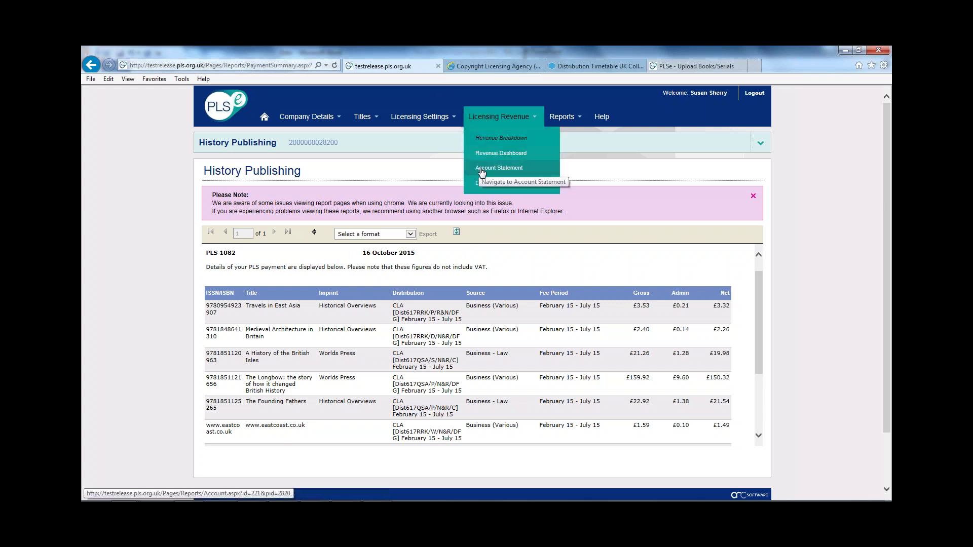
pyautogui.click(482, 170)
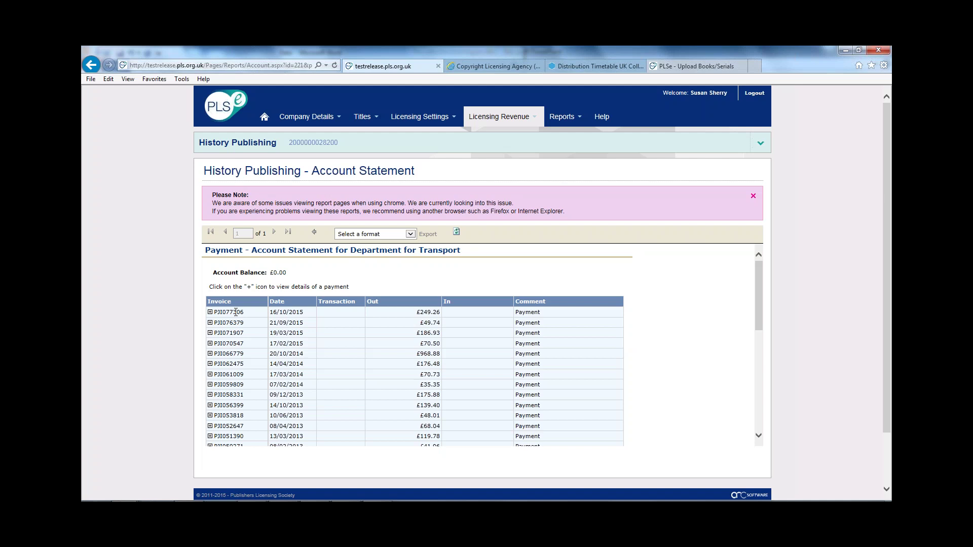
pyautogui.click(211, 313)
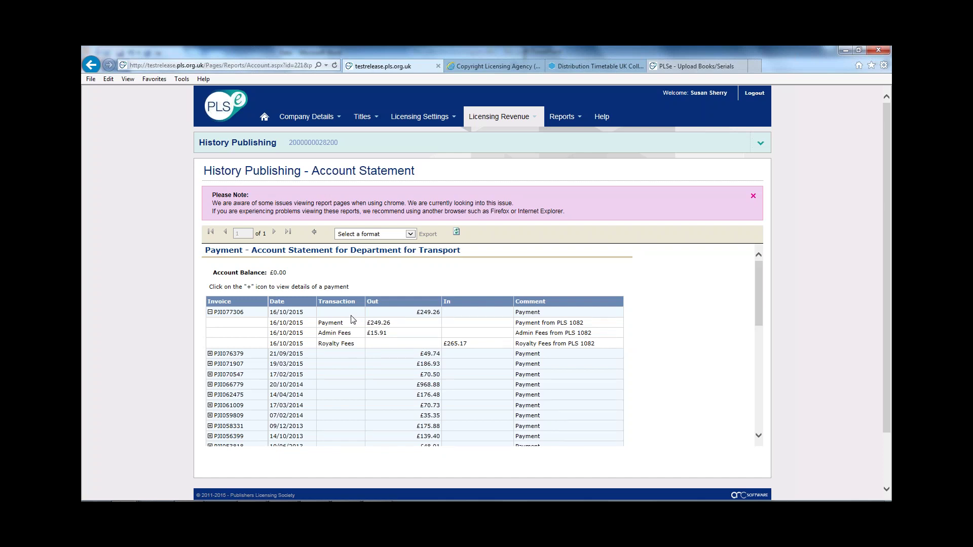
# Open the Revenue Dashboard, look through its sections, and view the Last 5 Years by Source (all sources) report.
pyautogui.moveTo(527, 123)
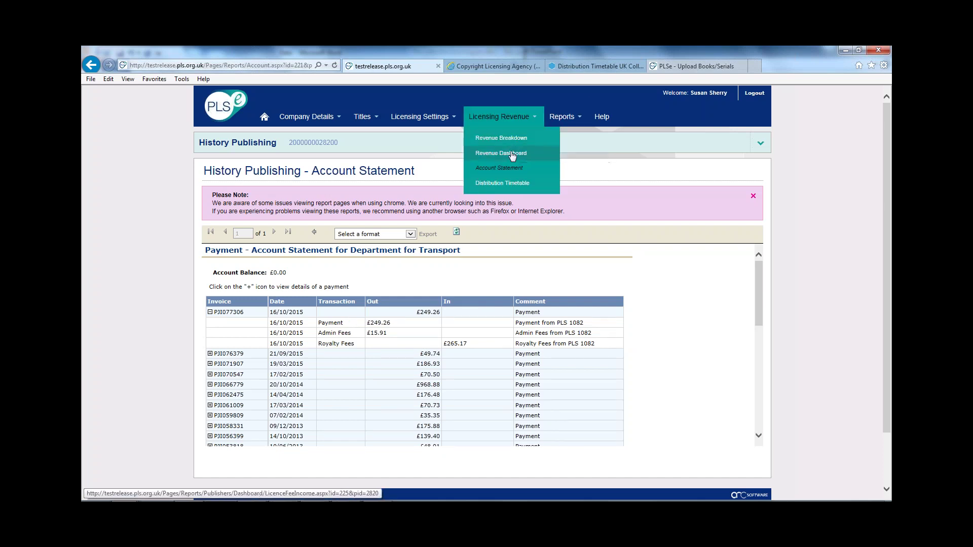
pyautogui.click(512, 155)
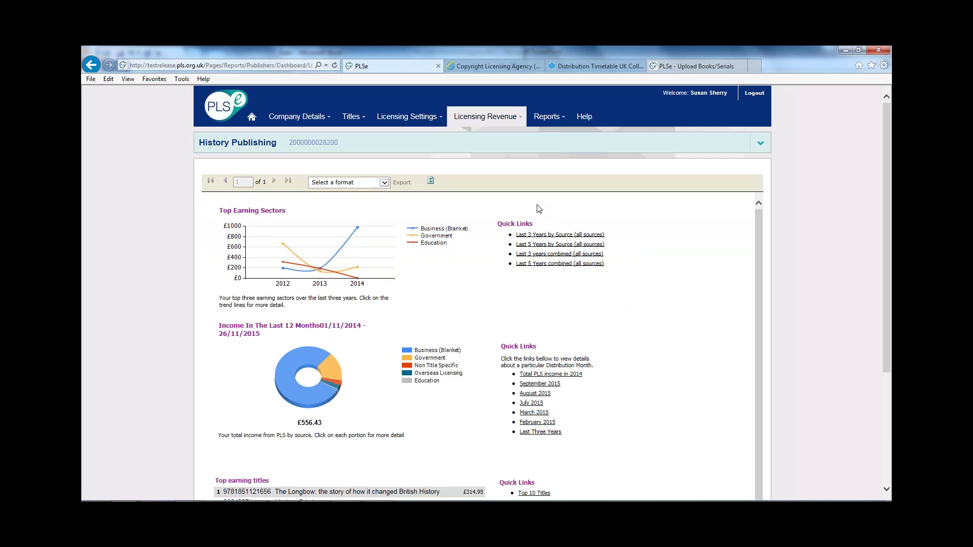
pyautogui.scroll(-1, 755, 287)
pyautogui.scroll(-3, 756, 287)
pyautogui.scroll(4, 756, 287)
pyautogui.click(534, 245)
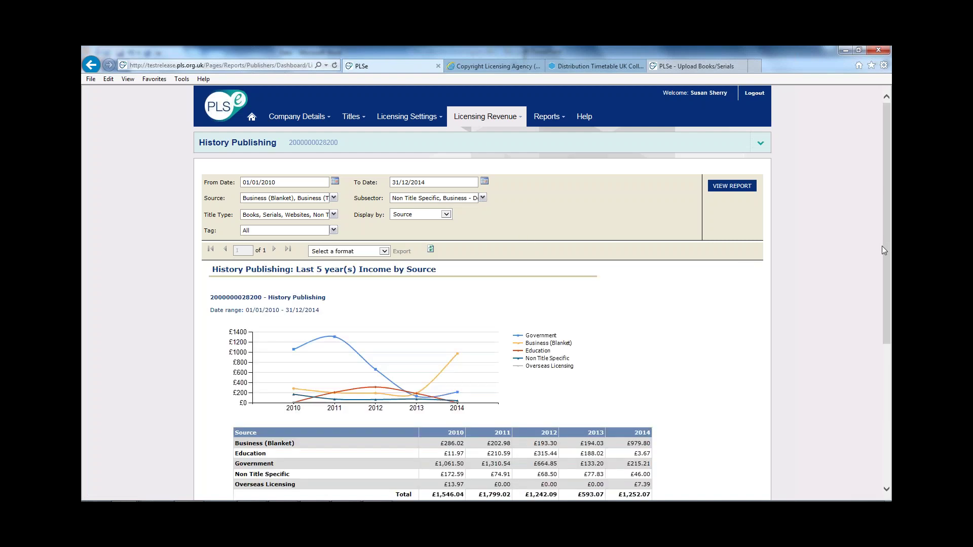
pyautogui.moveTo(891, 284); pyautogui.dragTo(887, 320)
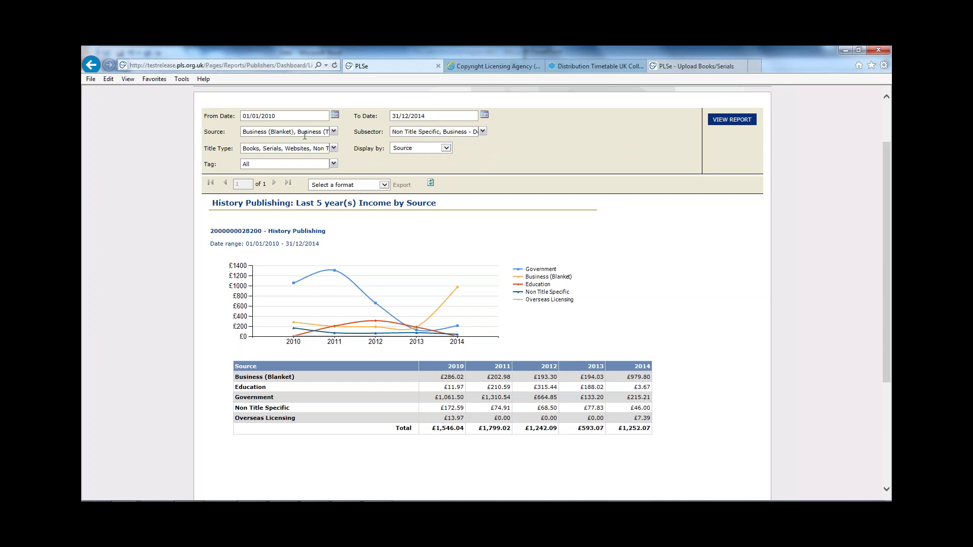
# Rerun the five-year income report displayed by Source subsector and examine its yearly table.
pyautogui.click(412, 151)
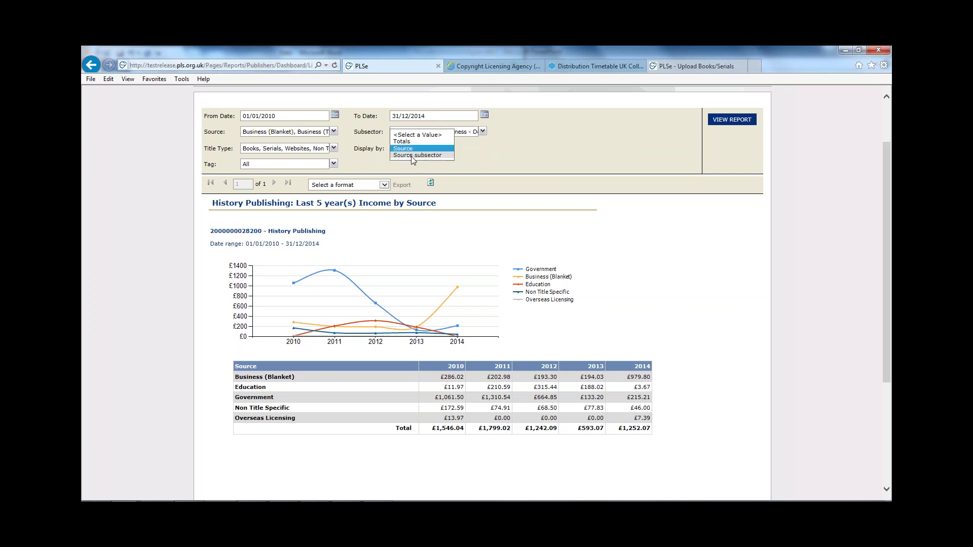
pyautogui.click(427, 156)
pyautogui.click(732, 119)
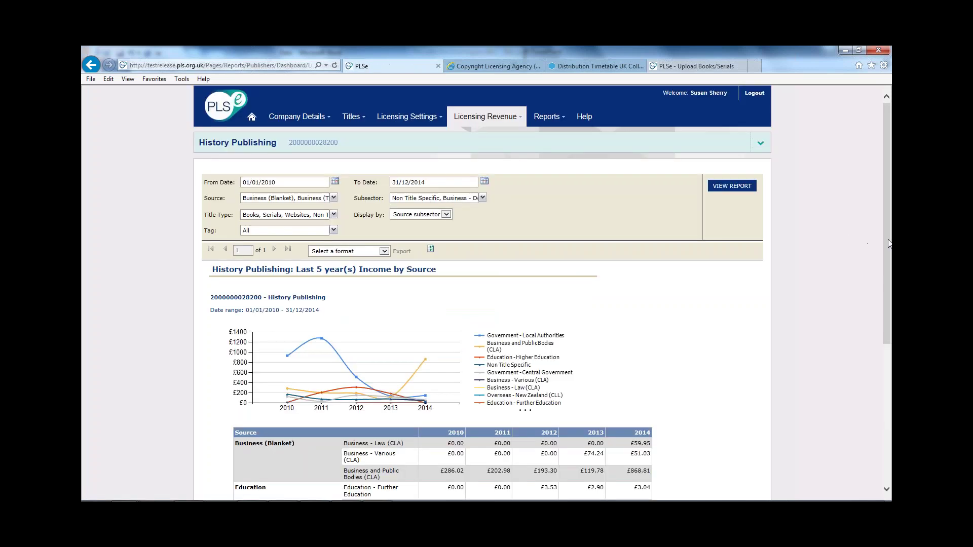
pyautogui.scroll(-3, 884, 254)
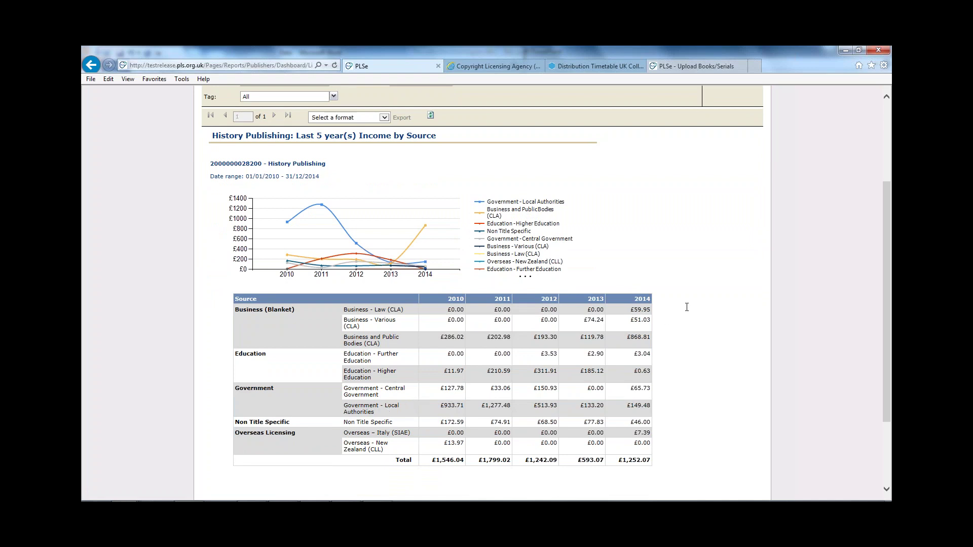
pyautogui.click(91, 64)
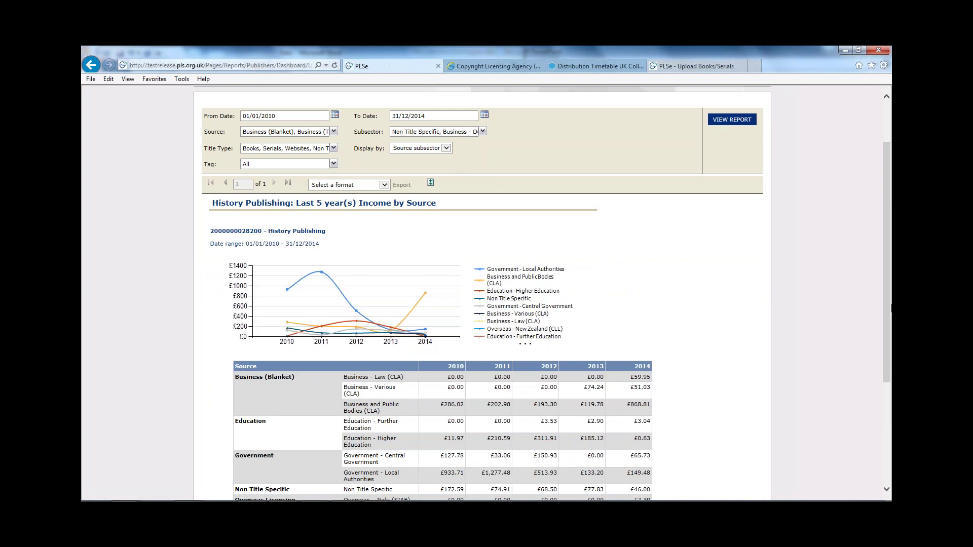
pyautogui.moveTo(881, 300); pyautogui.dragTo(880, 234)
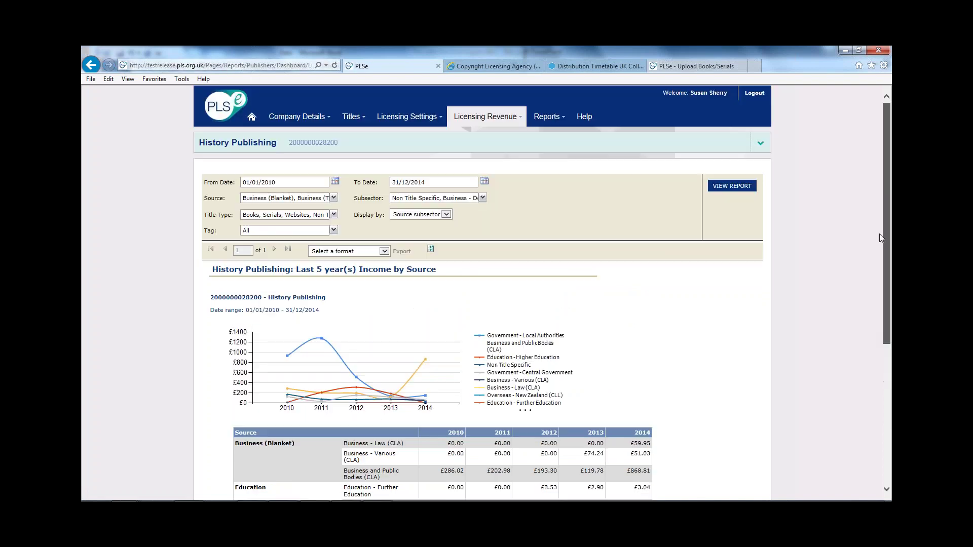
# Return to the Revenue Dashboard and review the breakdown of Total PLS income in 2014.
pyautogui.moveTo(476, 130)
pyautogui.click(476, 151)
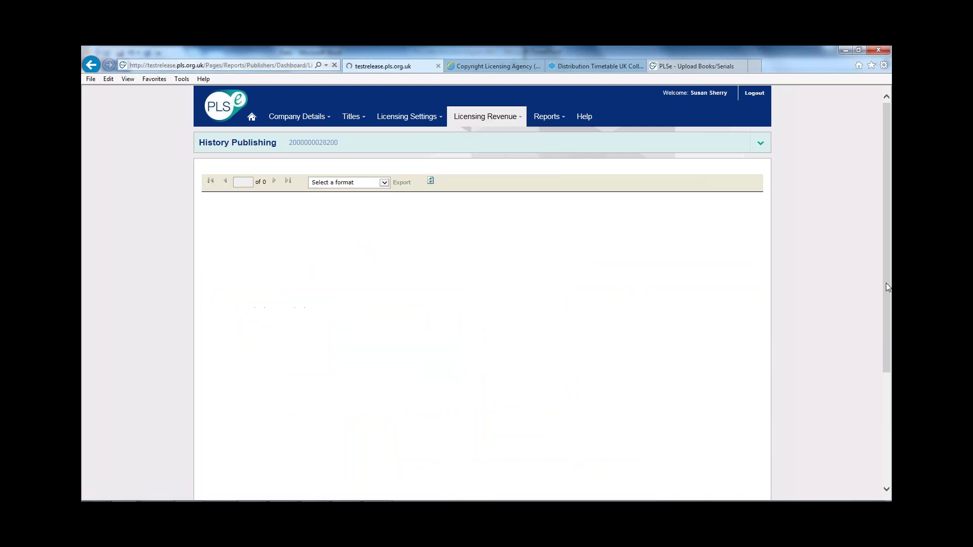
pyautogui.moveTo(886, 284); pyautogui.dragTo(886, 311)
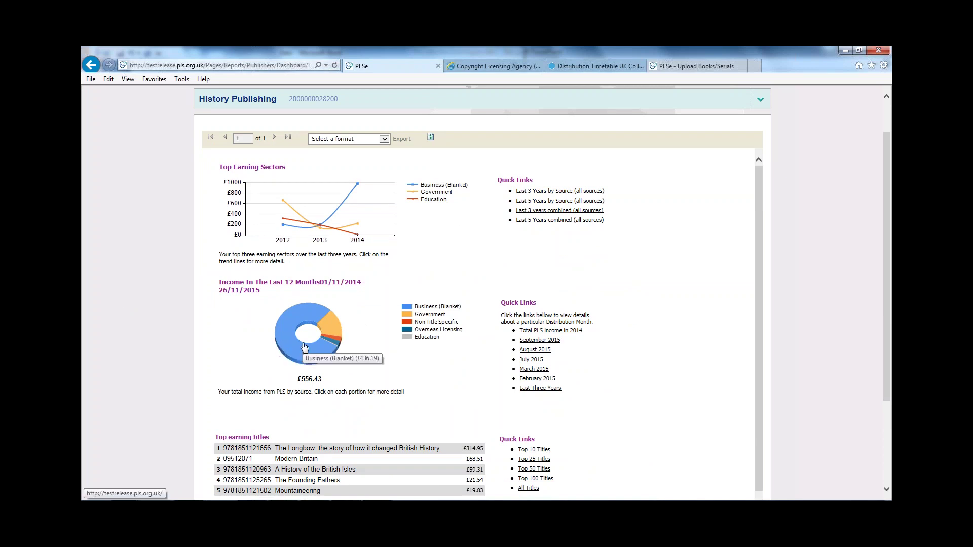
pyautogui.click(538, 332)
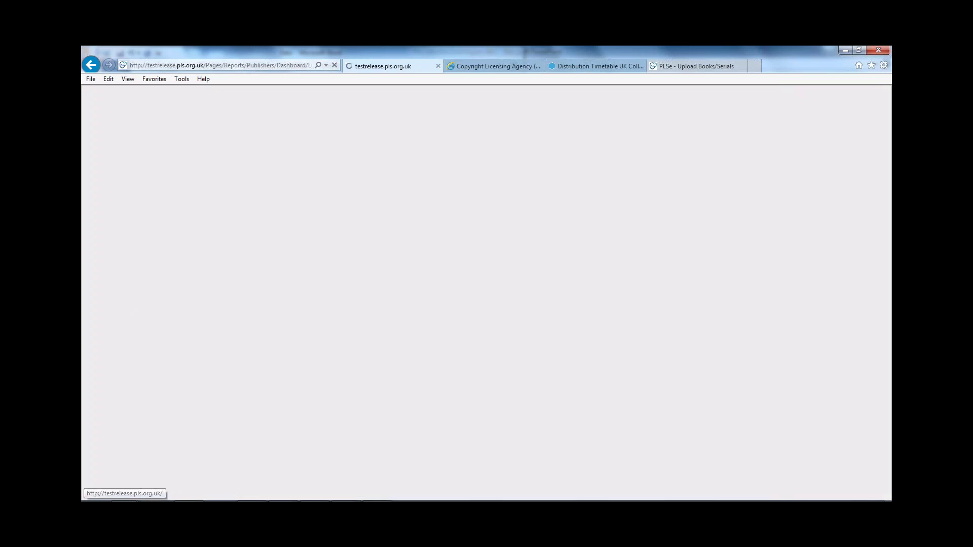
pyautogui.moveTo(886, 258); pyautogui.dragTo(884, 301)
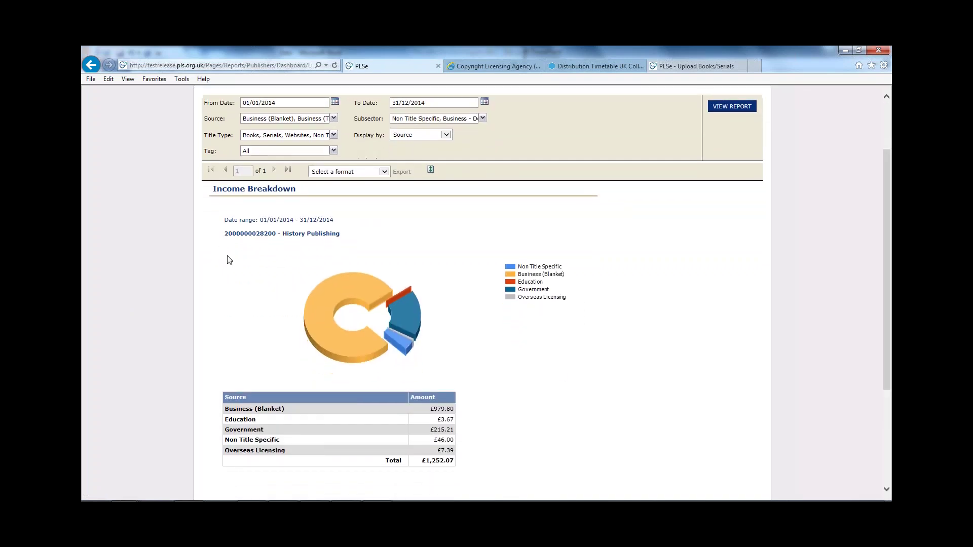
pyautogui.moveTo(335, 297)
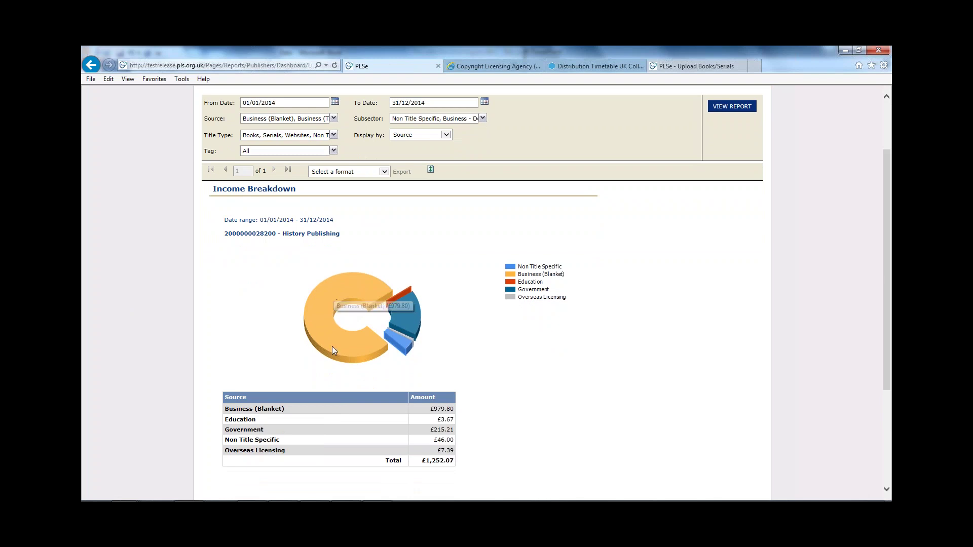
pyautogui.moveTo(890, 300); pyautogui.dragTo(886, 263)
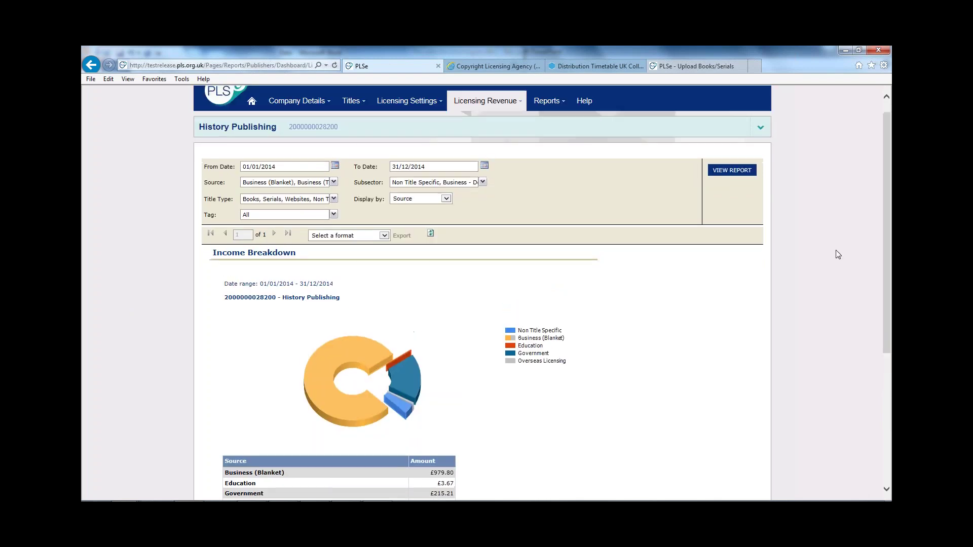
# Go back to the Revenue Dashboard and open the Top 25 Titles report.
pyautogui.moveTo(484, 101)
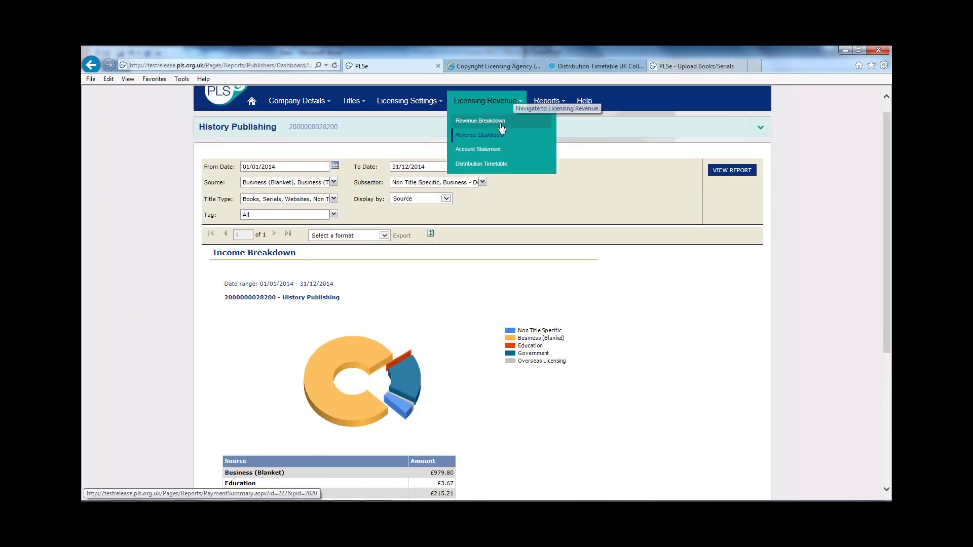
pyautogui.click(492, 134)
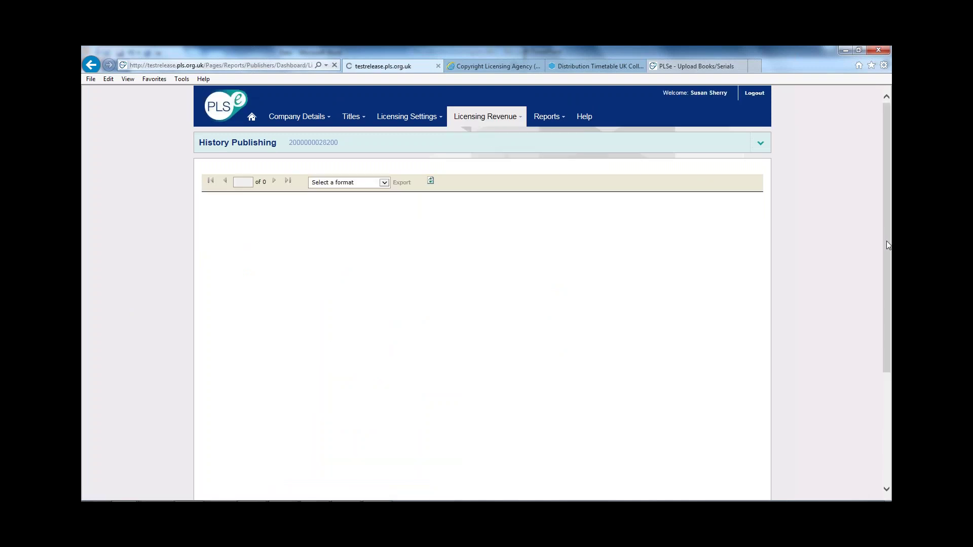
pyautogui.scroll(-3, 886, 241)
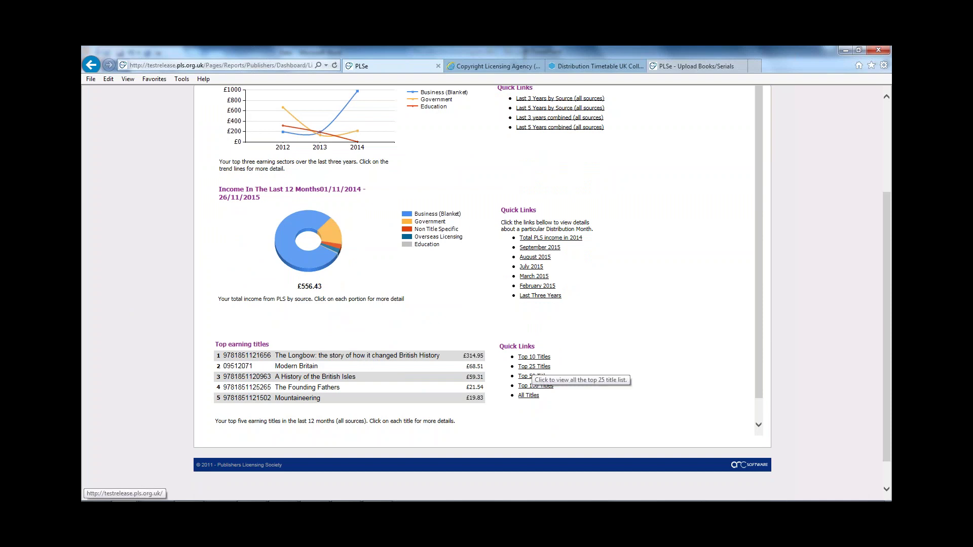
pyautogui.click(532, 366)
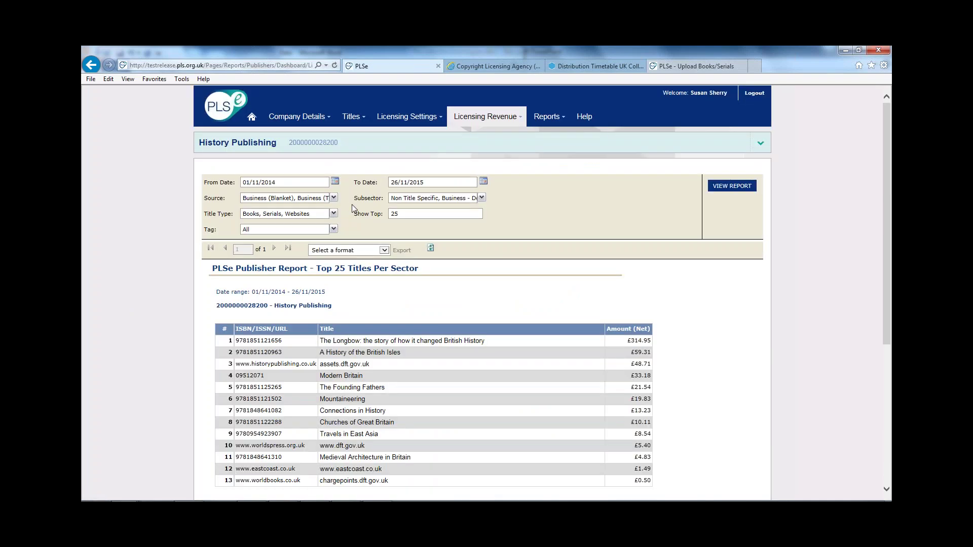
# Filter the Top 25 Titles report to only the History of Britain tag and rerun it.
pyautogui.click(288, 230)
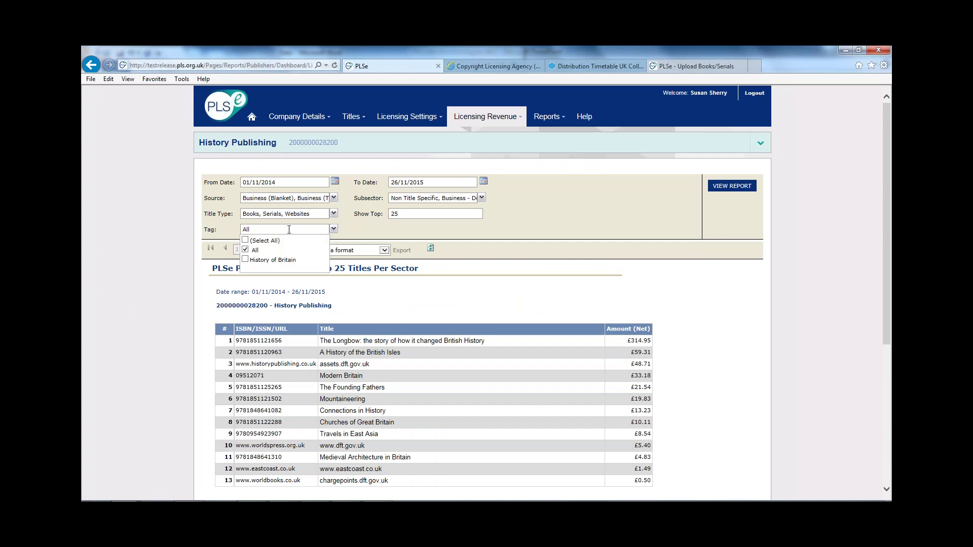
pyautogui.click(246, 262)
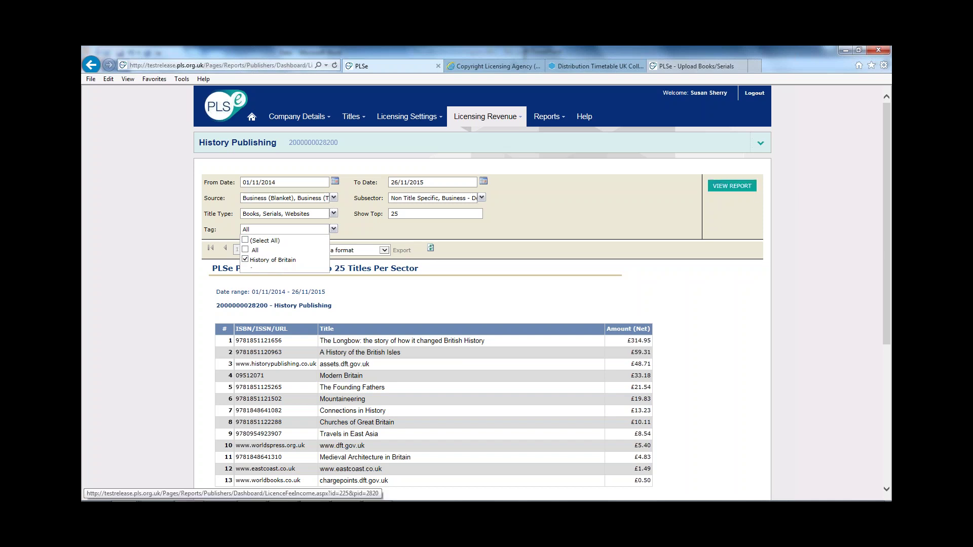
pyautogui.click(736, 190)
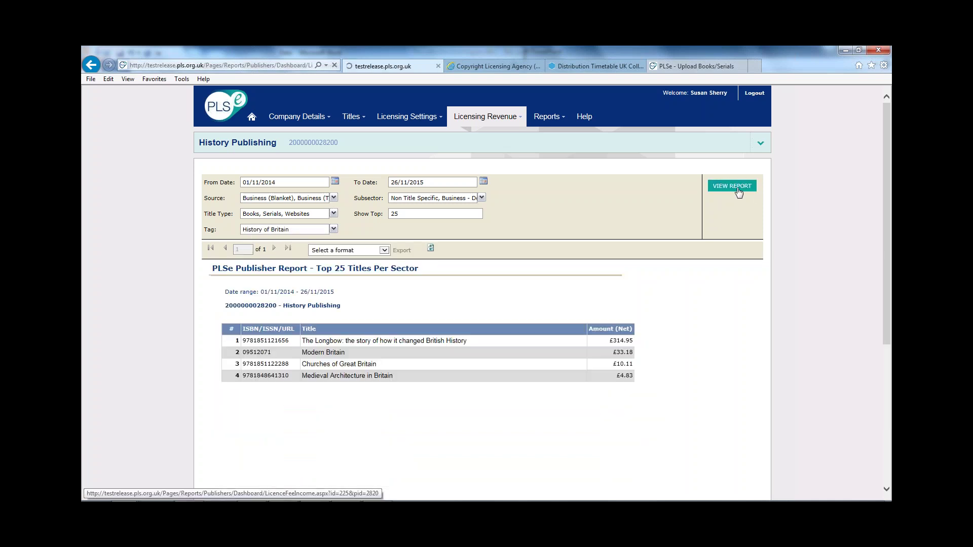
pyautogui.moveTo(883, 247); pyautogui.dragTo(883, 271)
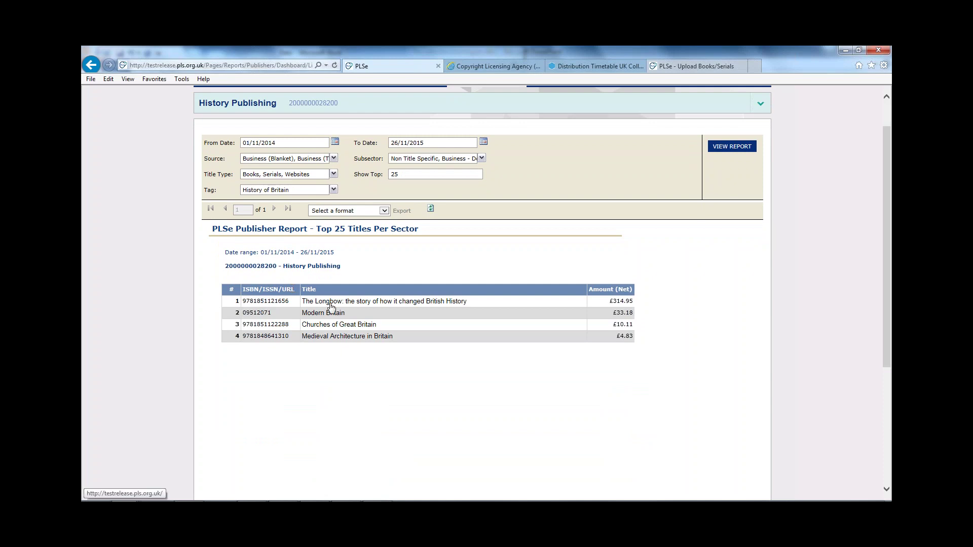
# Open the income breakdown for The Longbow: the story of how it changed British History and check the export formats.
pyautogui.click(358, 303)
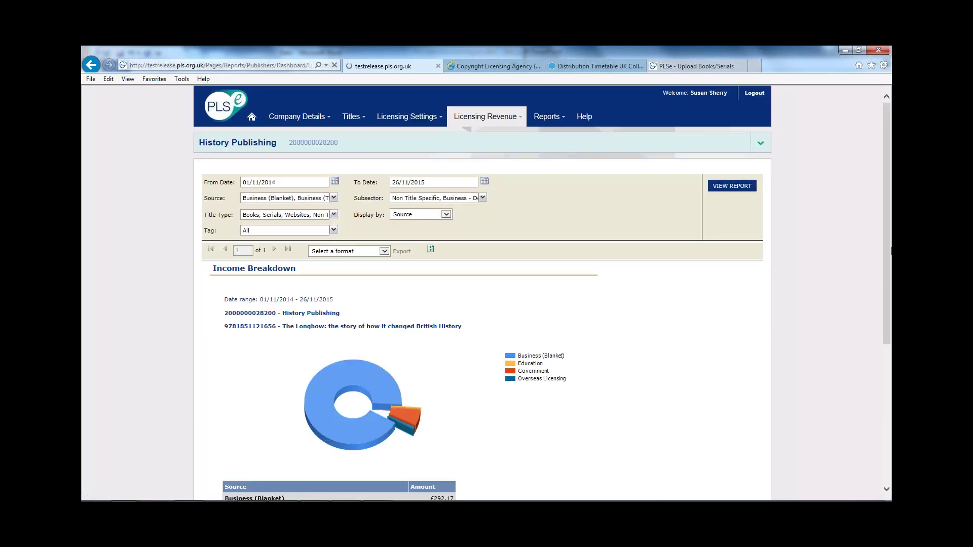
pyautogui.scroll(-3, 880, 323)
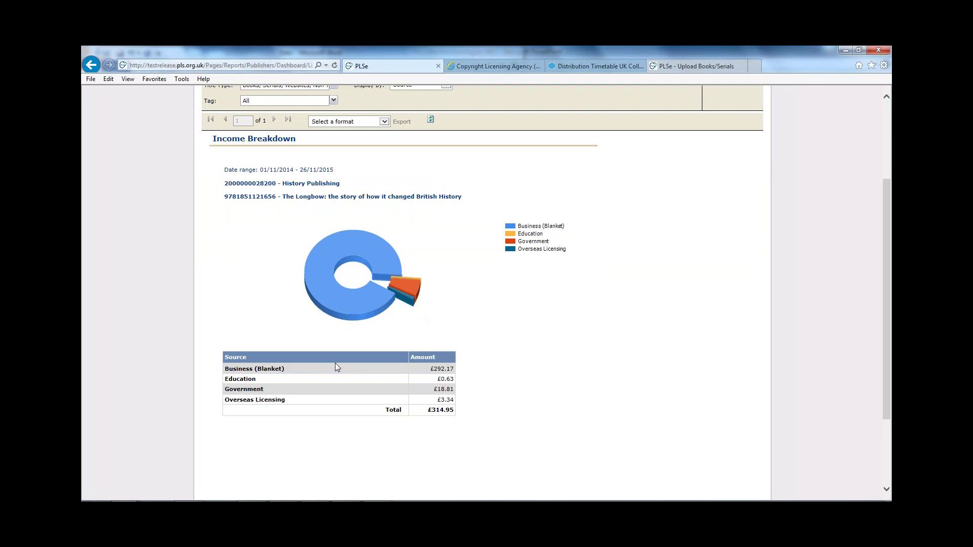
pyautogui.moveTo(886, 272); pyautogui.dragTo(871, 209)
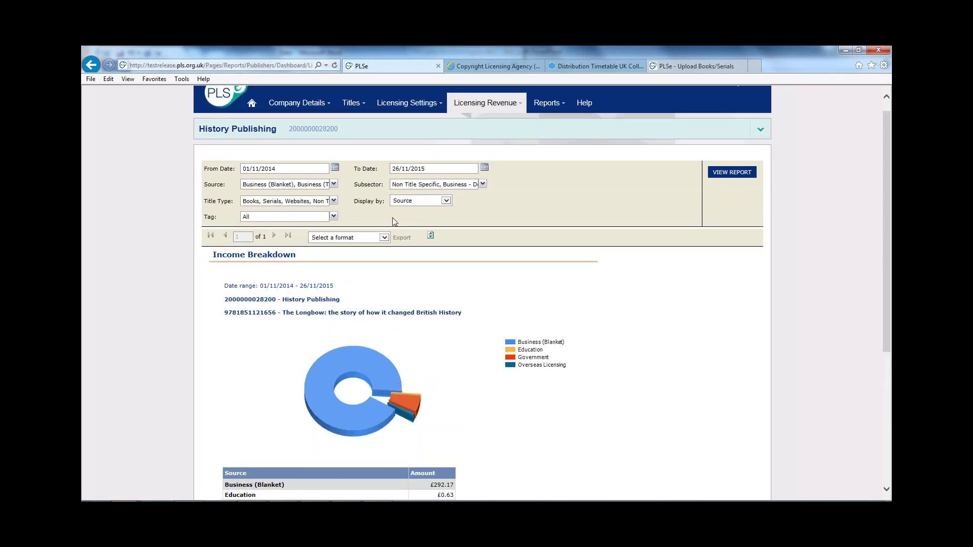
pyautogui.click(351, 242)
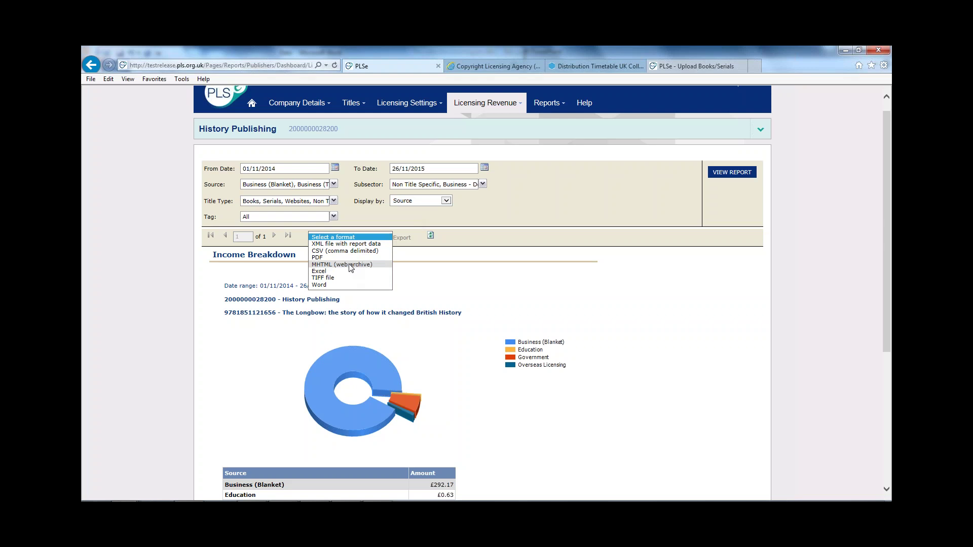
pyautogui.moveTo(884, 224); pyautogui.dragTo(884, 215)
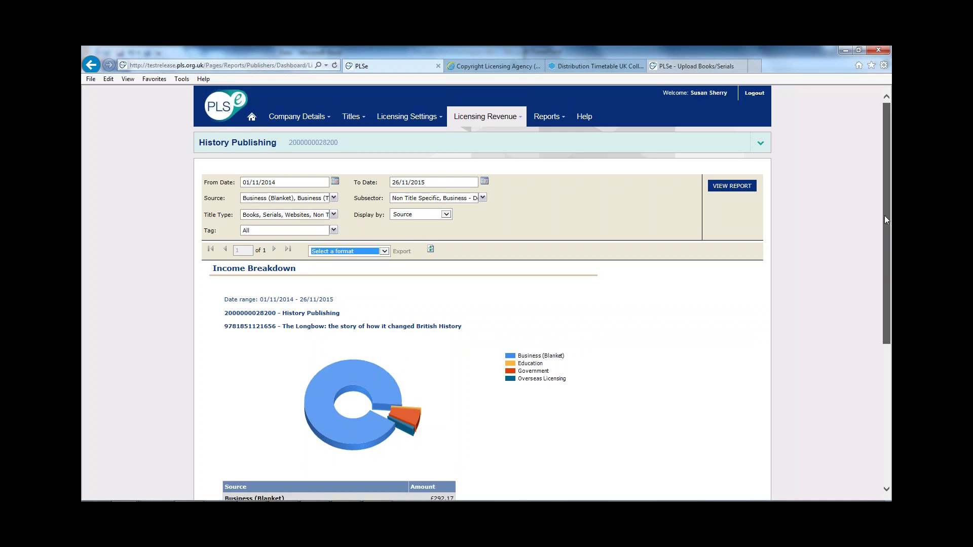
# Review the Higher Education Scanning Data report from the Publisher Reports list and return to the home page.
pyautogui.moveTo(546, 121)
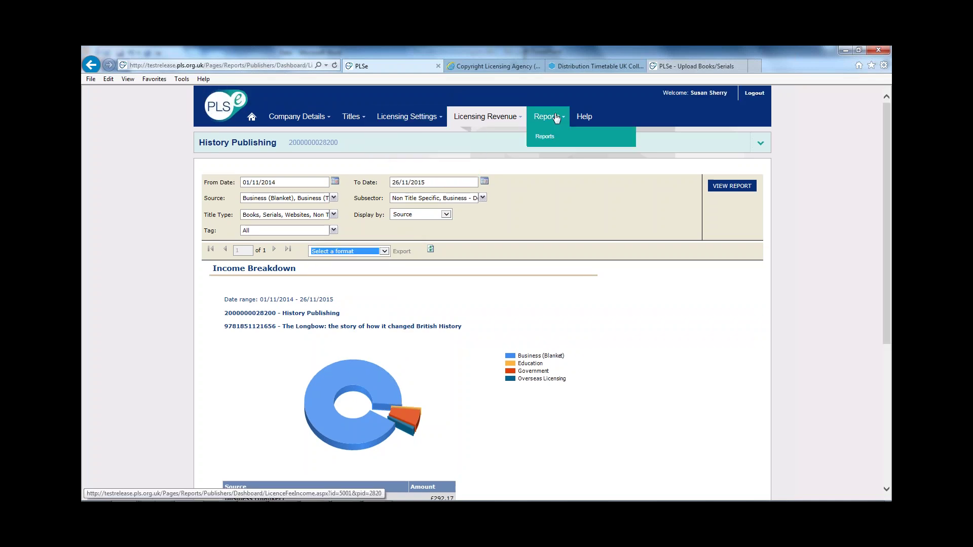
pyautogui.click(539, 137)
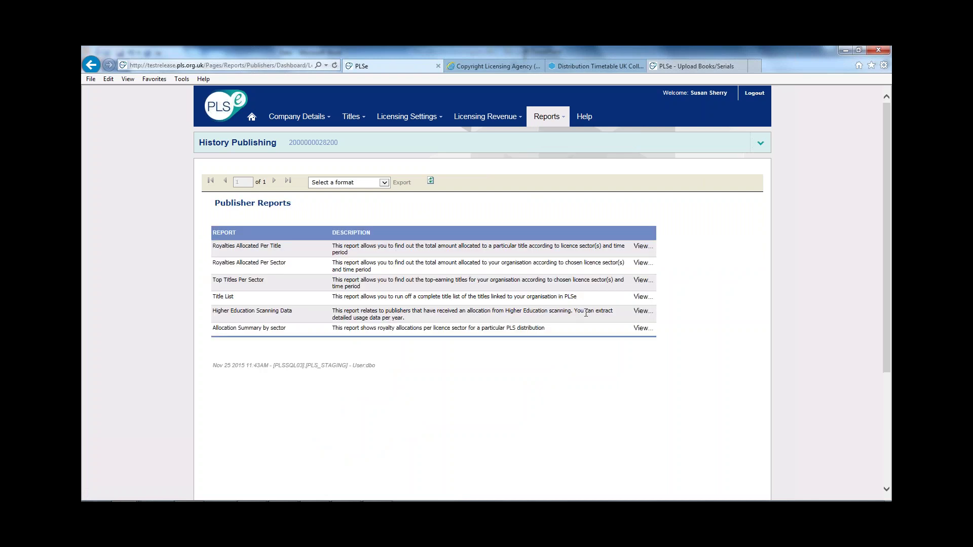
pyautogui.click(642, 310)
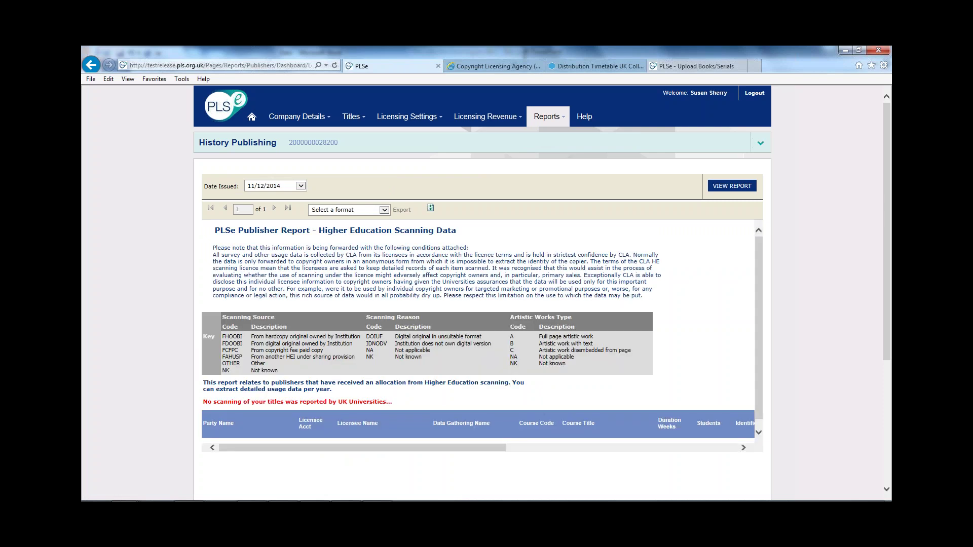
pyautogui.moveTo(758, 275); pyautogui.dragTo(756, 303)
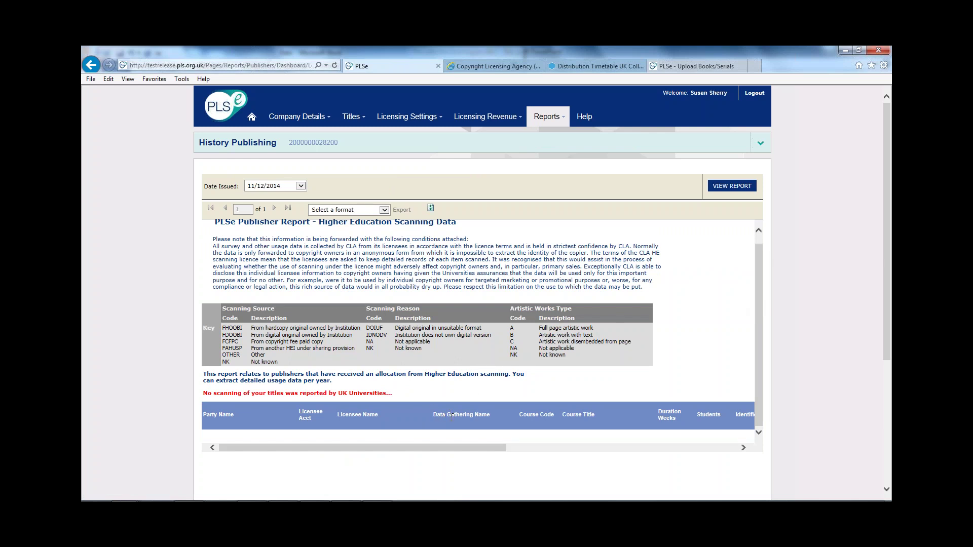
pyautogui.moveTo(470, 449); pyautogui.dragTo(656, 445)
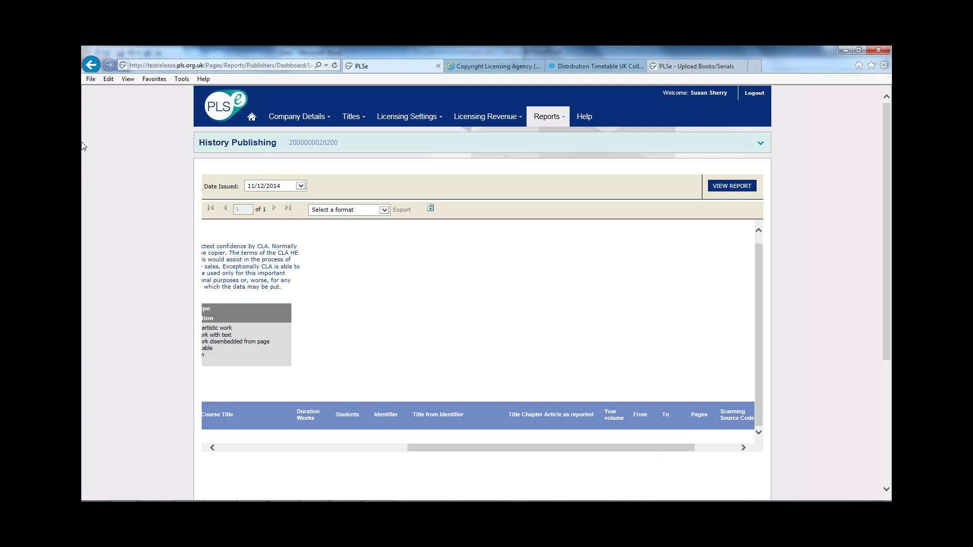
pyautogui.click(255, 123)
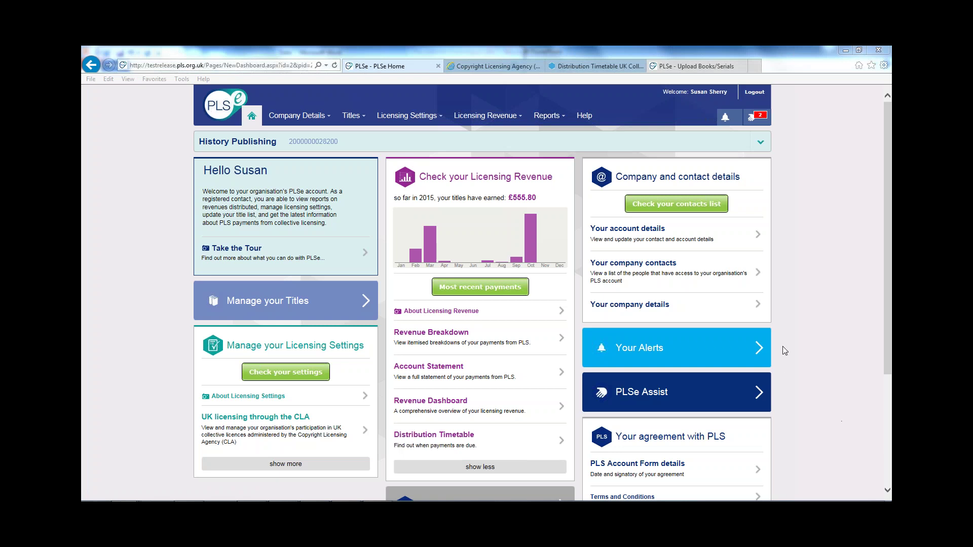
pyautogui.click(768, 369)
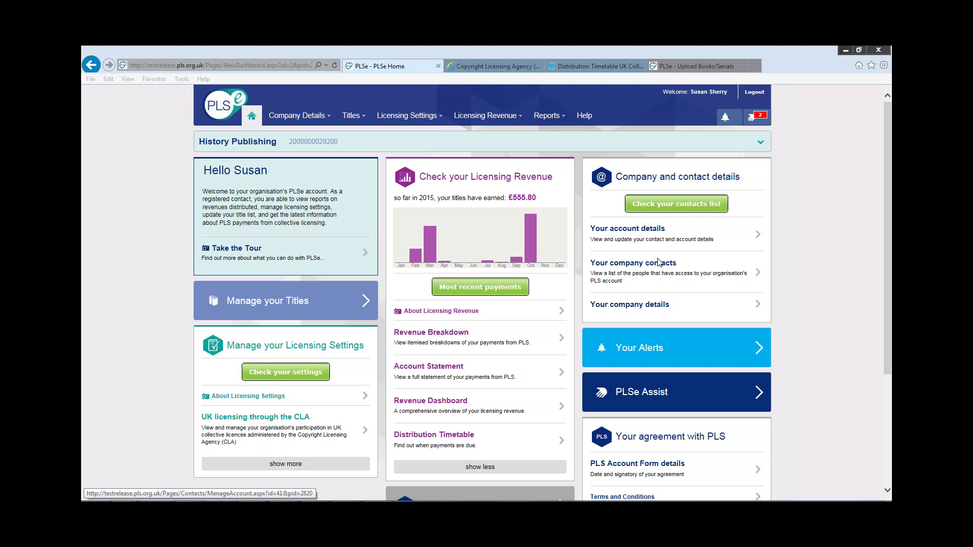
pyautogui.click(658, 262)
pyautogui.click(659, 262)
pyautogui.click(652, 274)
pyautogui.click(659, 306)
pyautogui.click(657, 305)
pyautogui.click(658, 305)
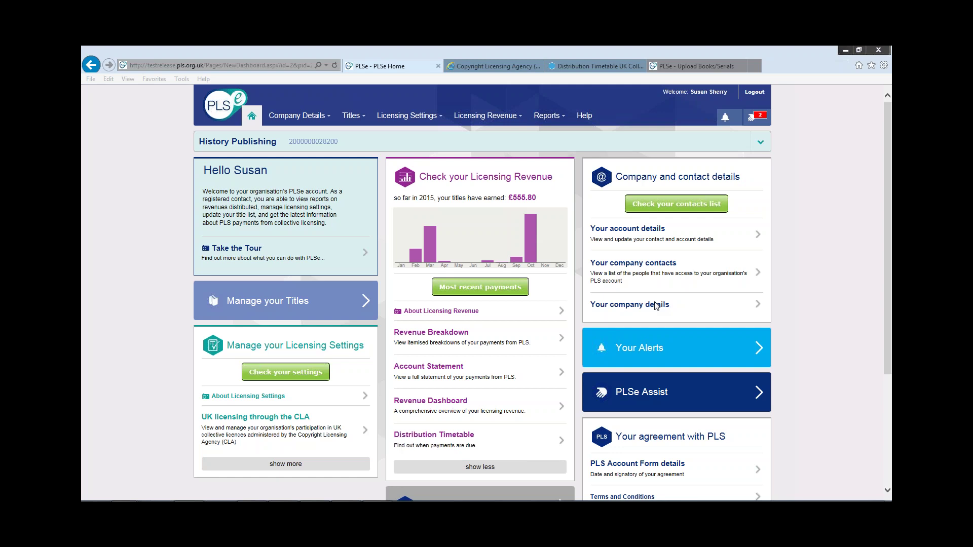
pyautogui.click(656, 305)
pyautogui.click(655, 305)
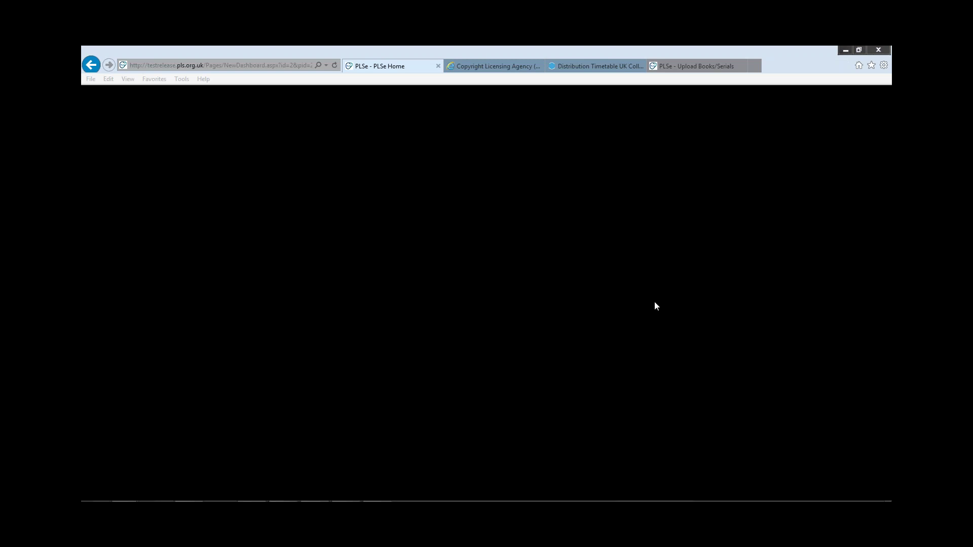